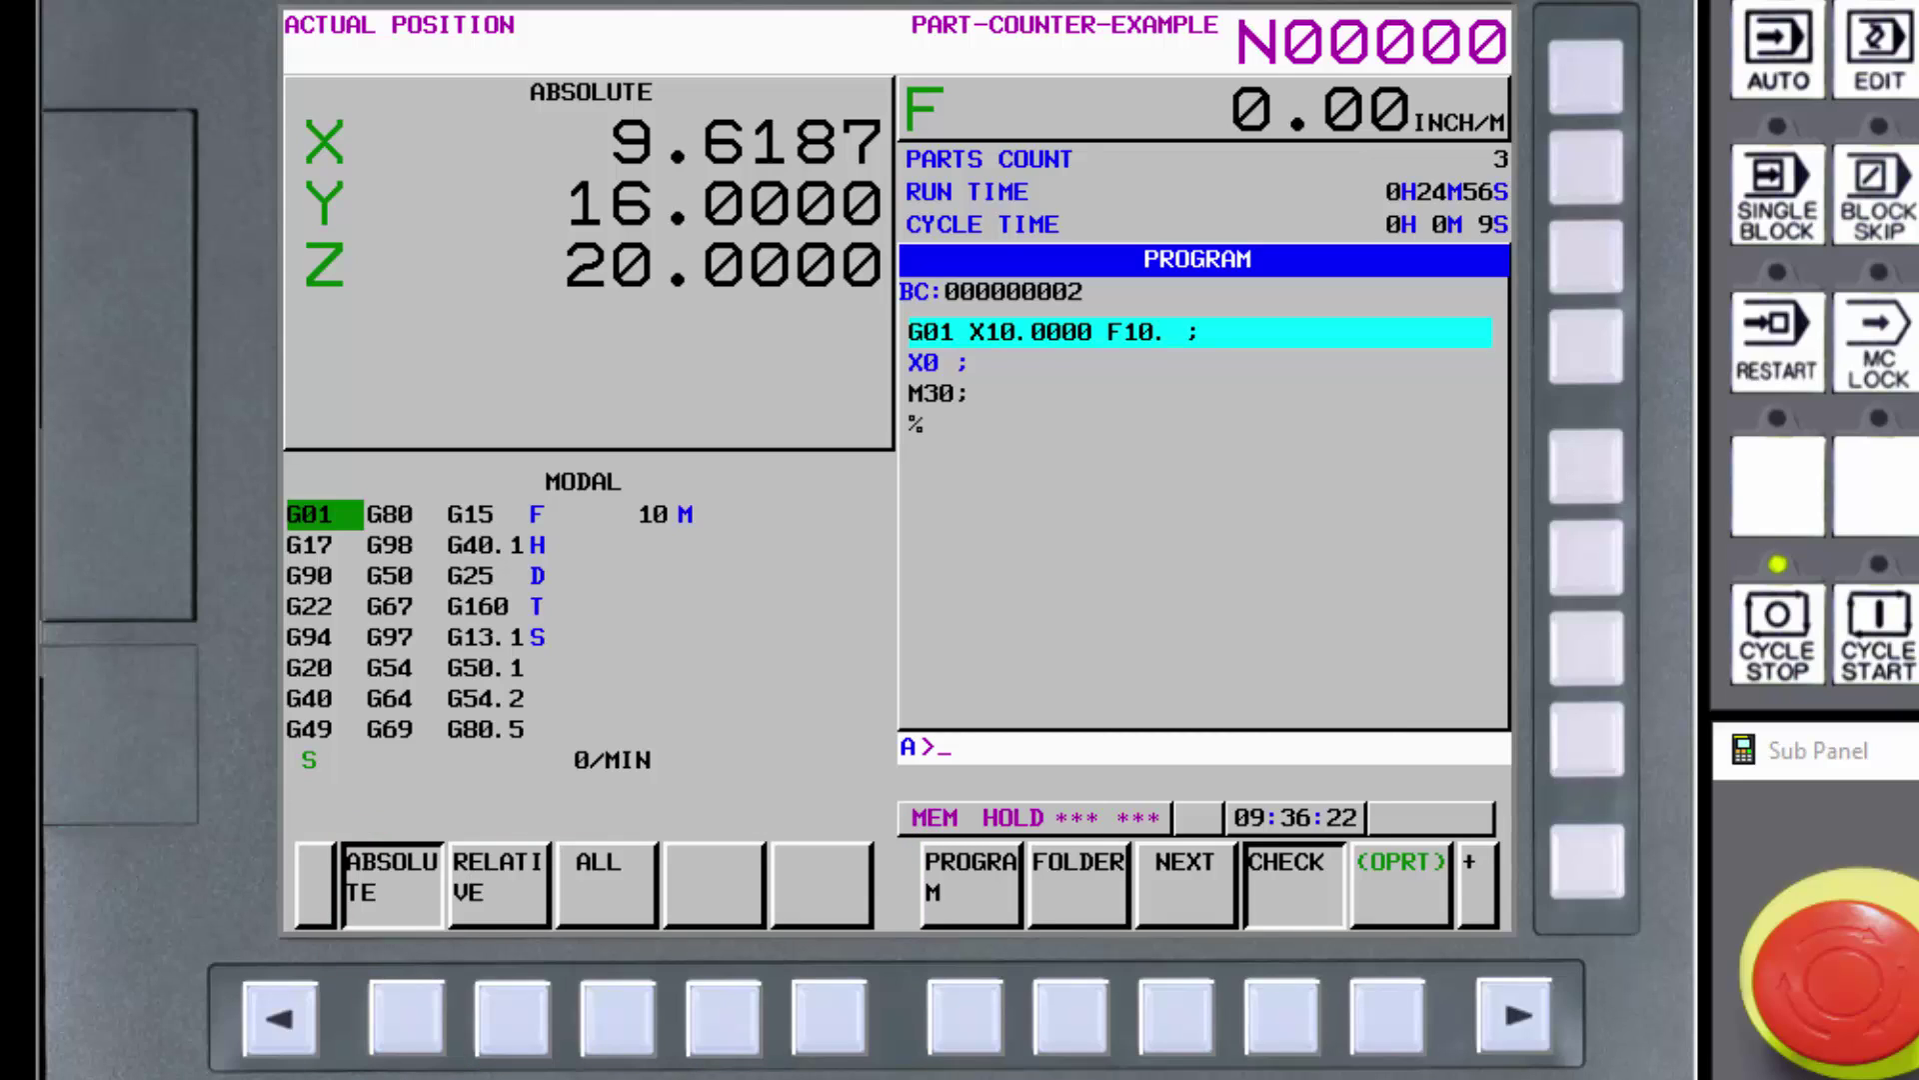
# Switch the position display to ALL, and look through the program, folder, next-block and program check screens
pyautogui.click(524, 1014)
pyautogui.click(614, 1021)
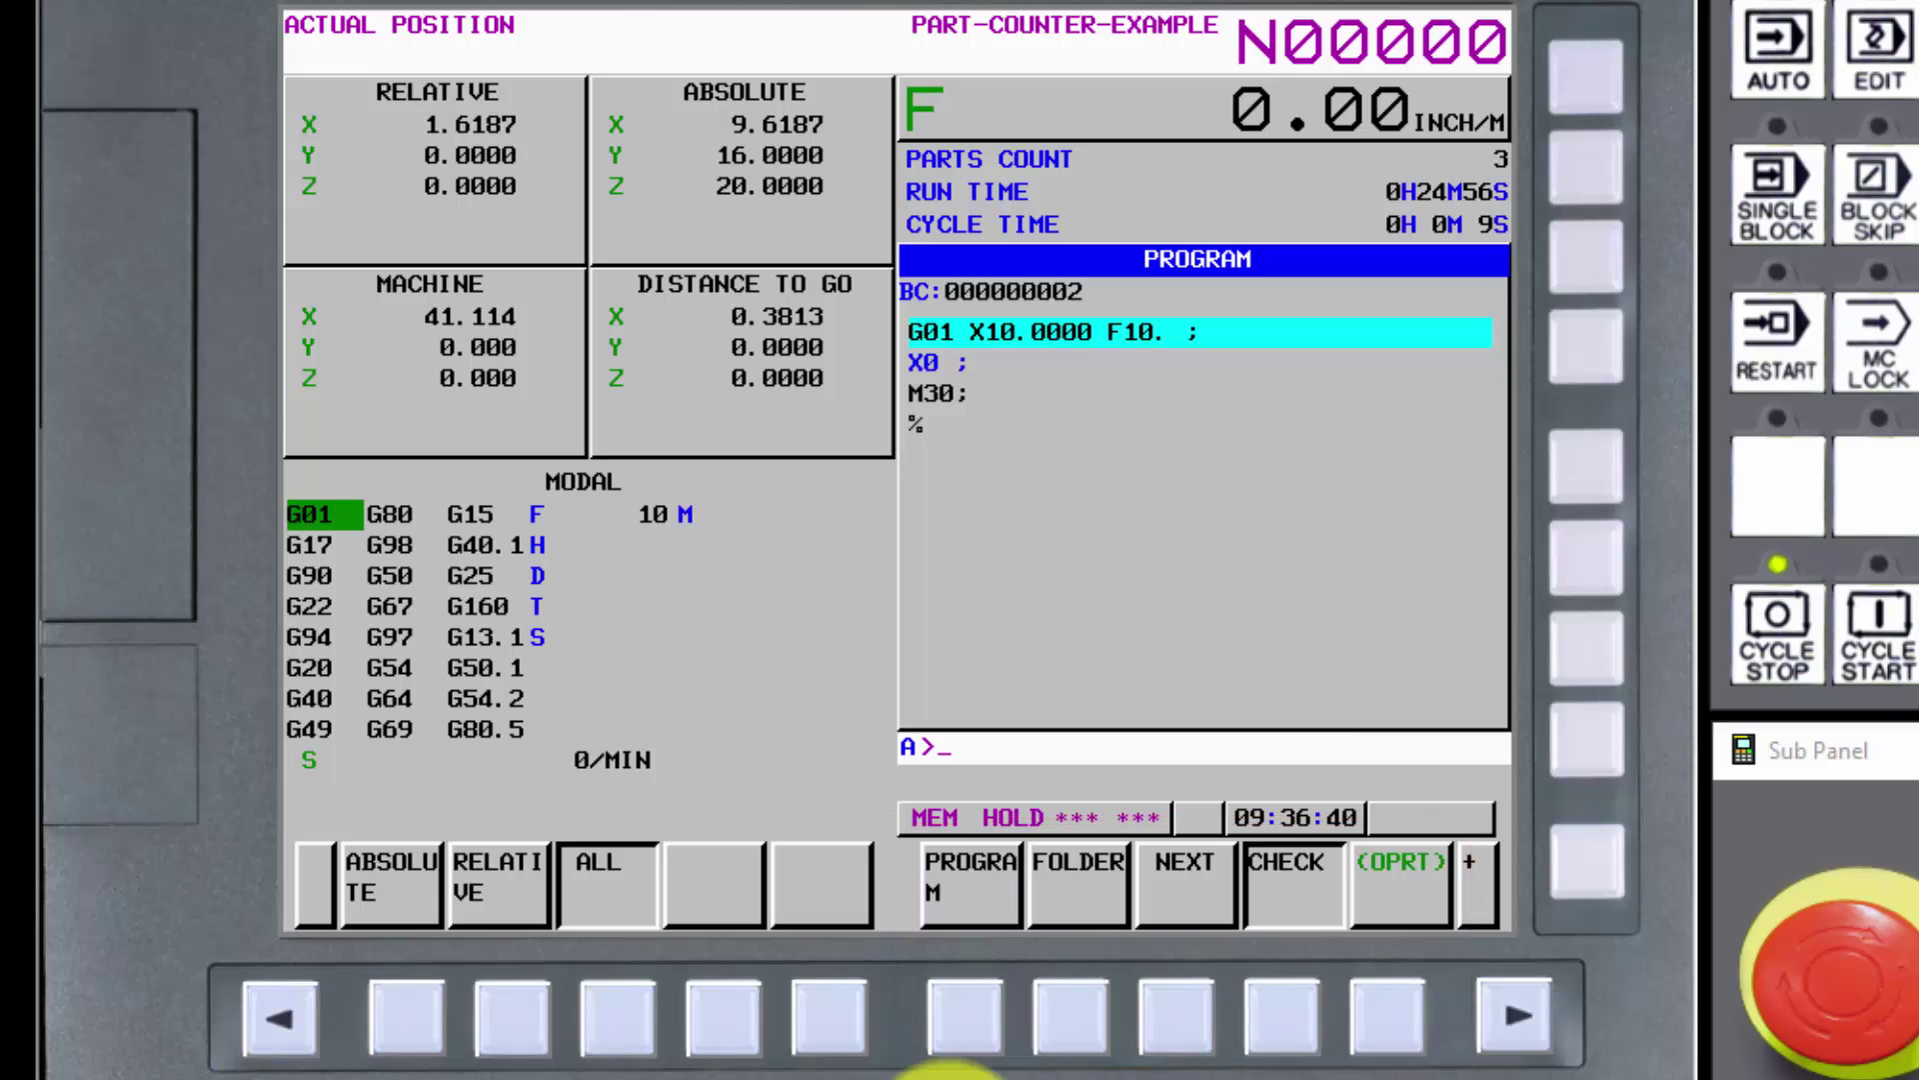
pyautogui.click(974, 1014)
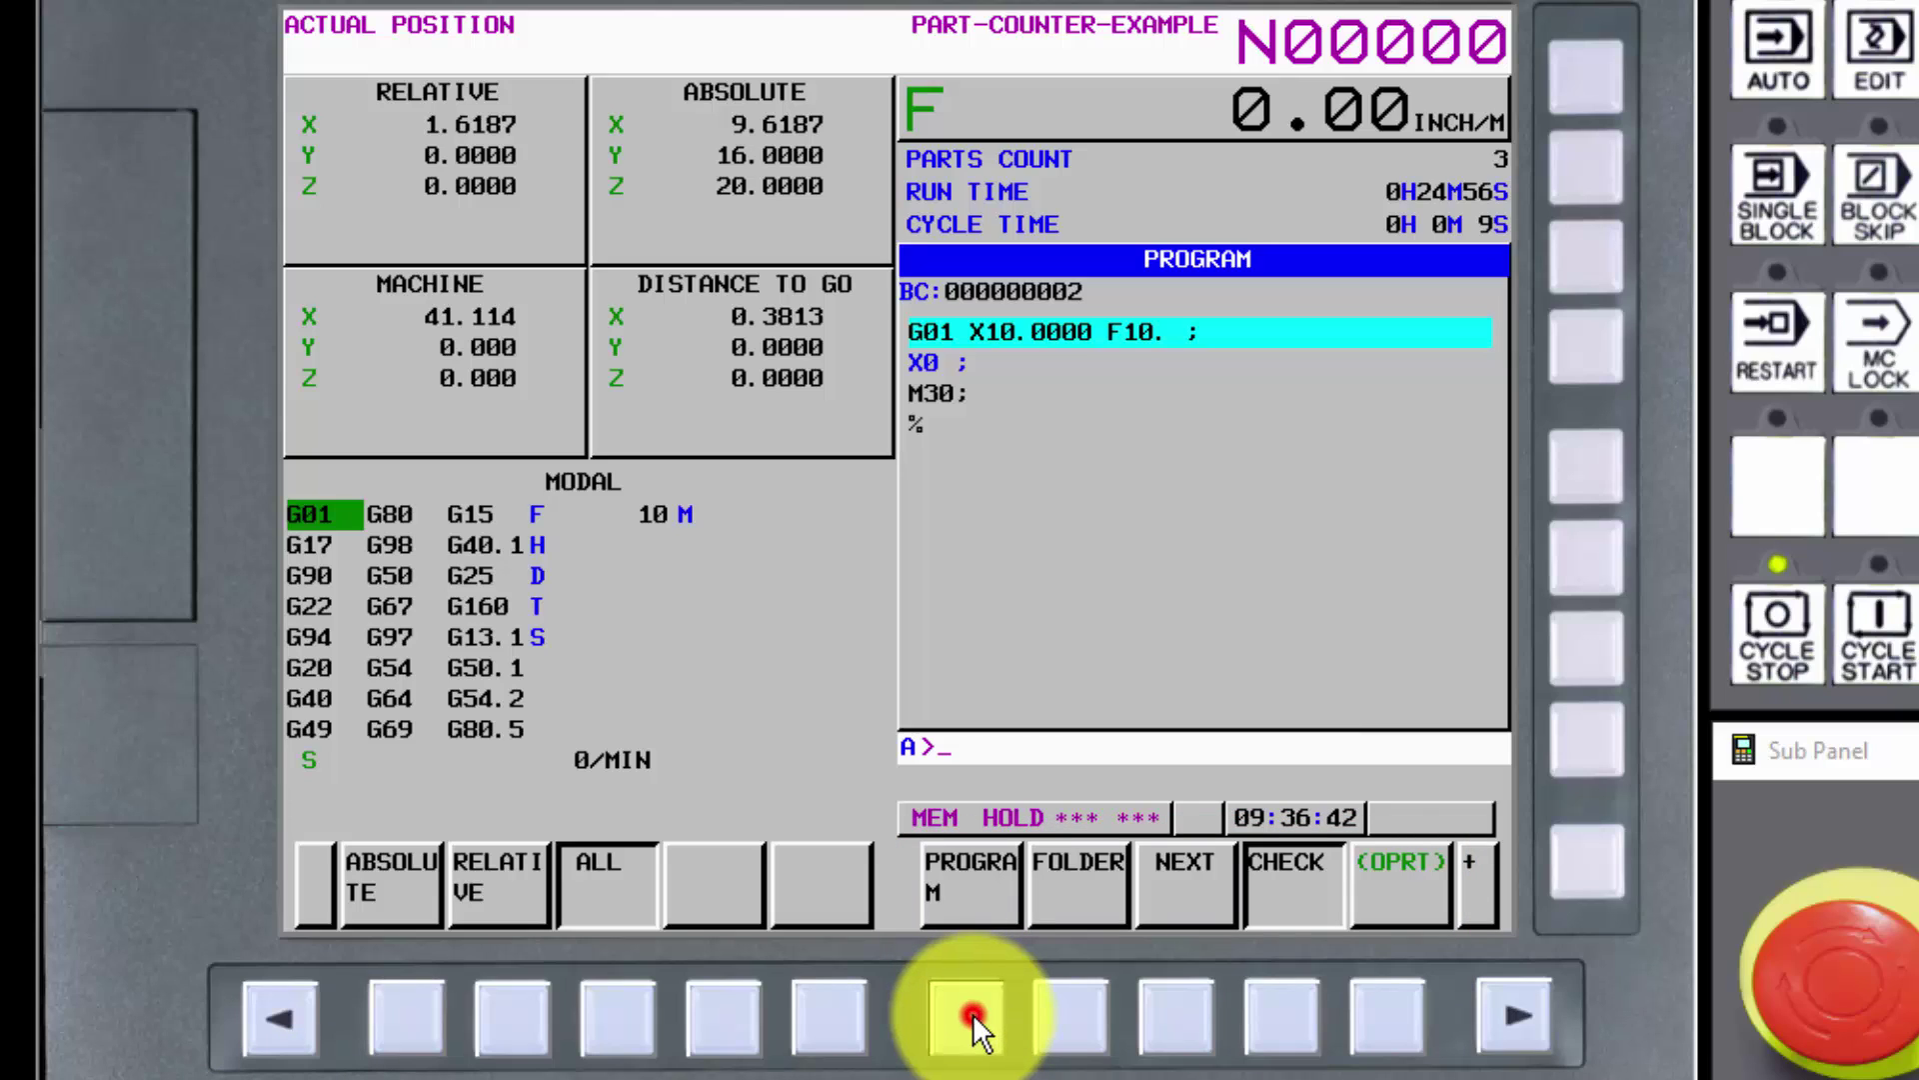
pyautogui.click(1074, 1029)
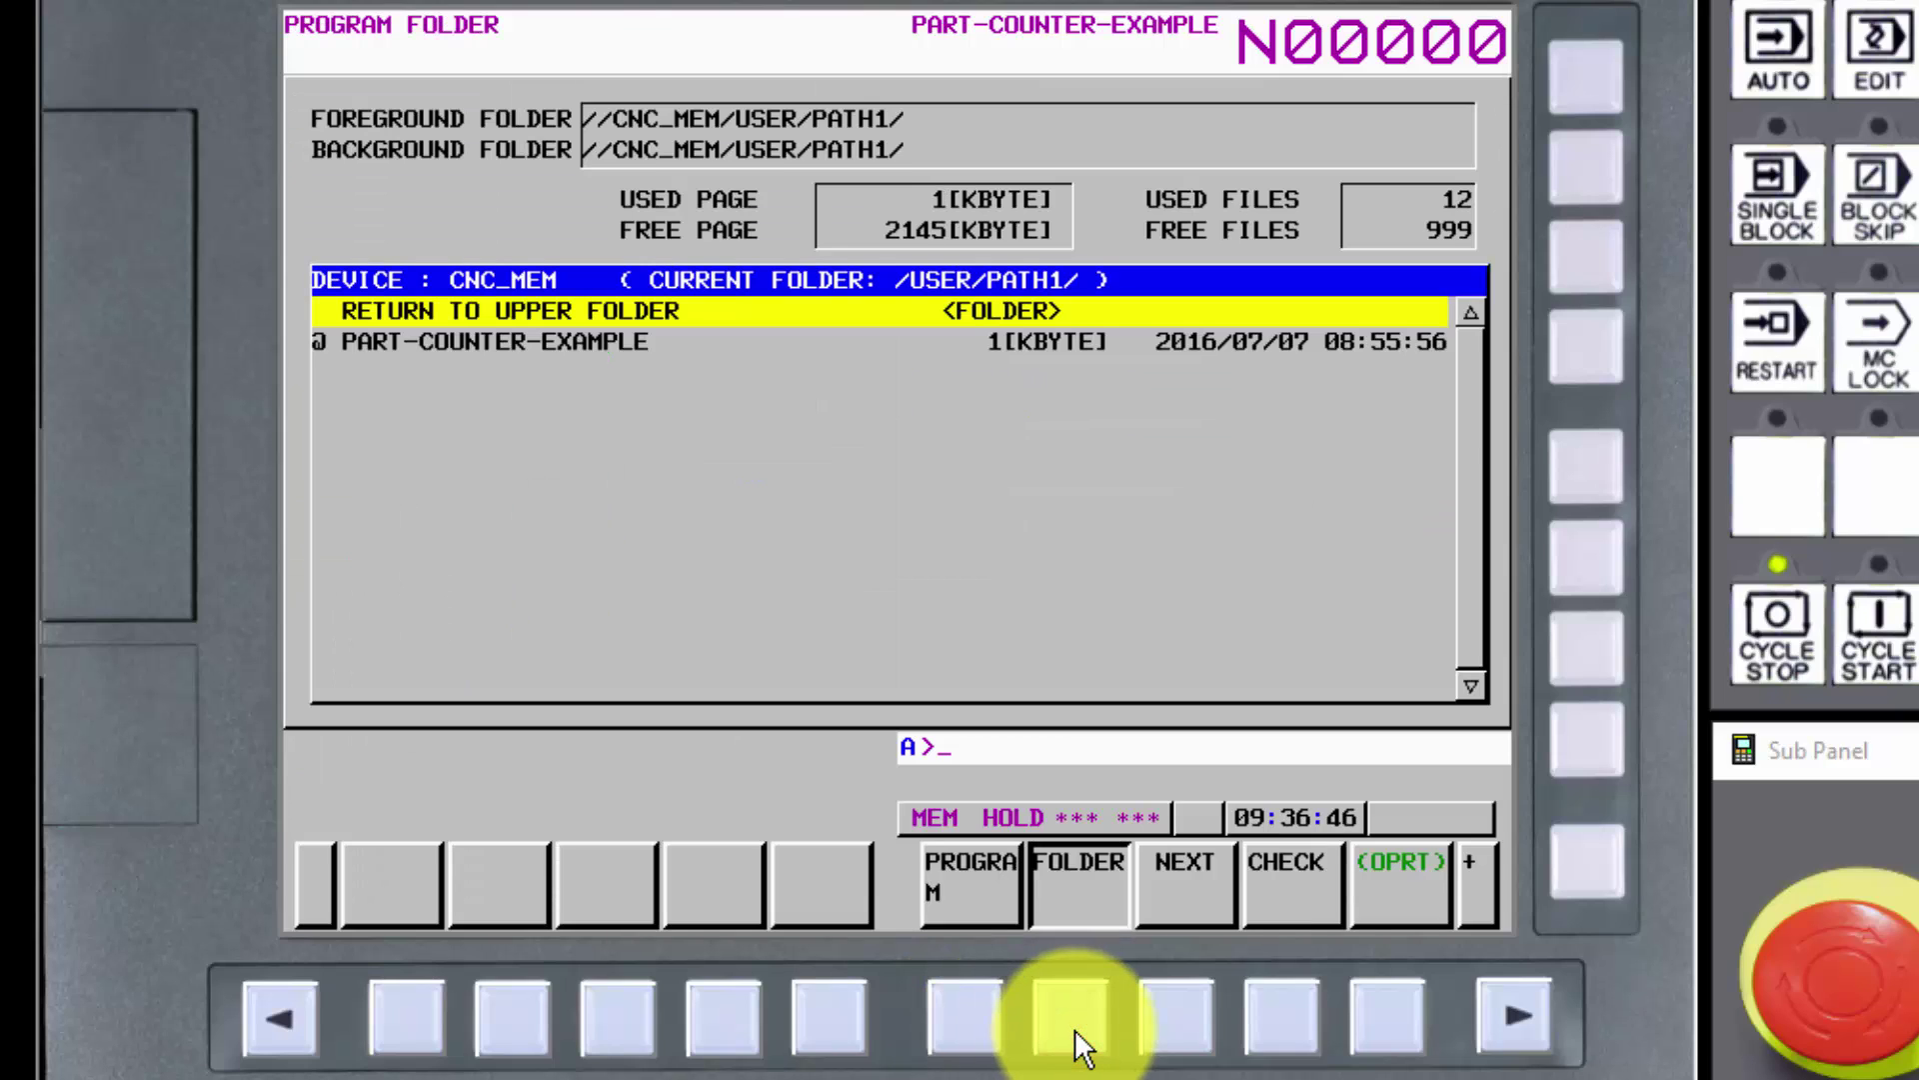
pyautogui.click(1173, 1025)
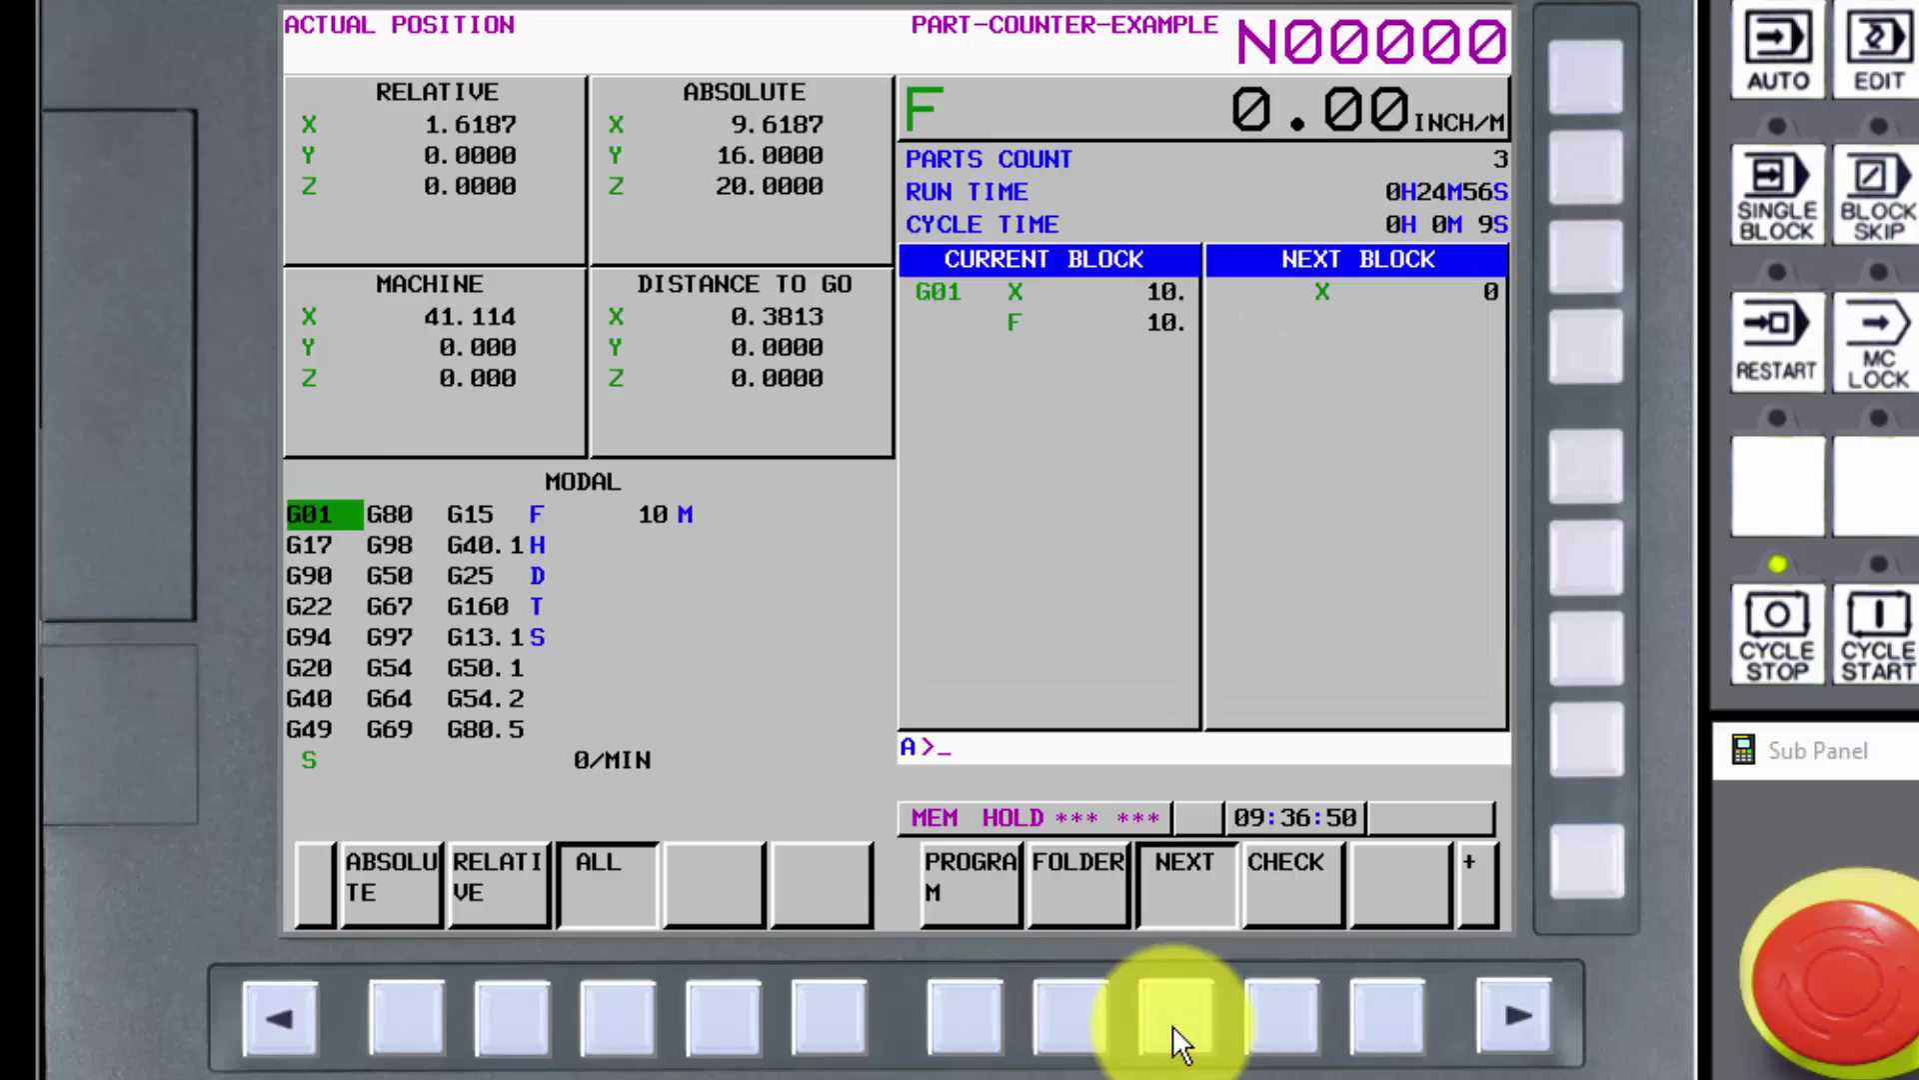
pyautogui.click(1286, 1014)
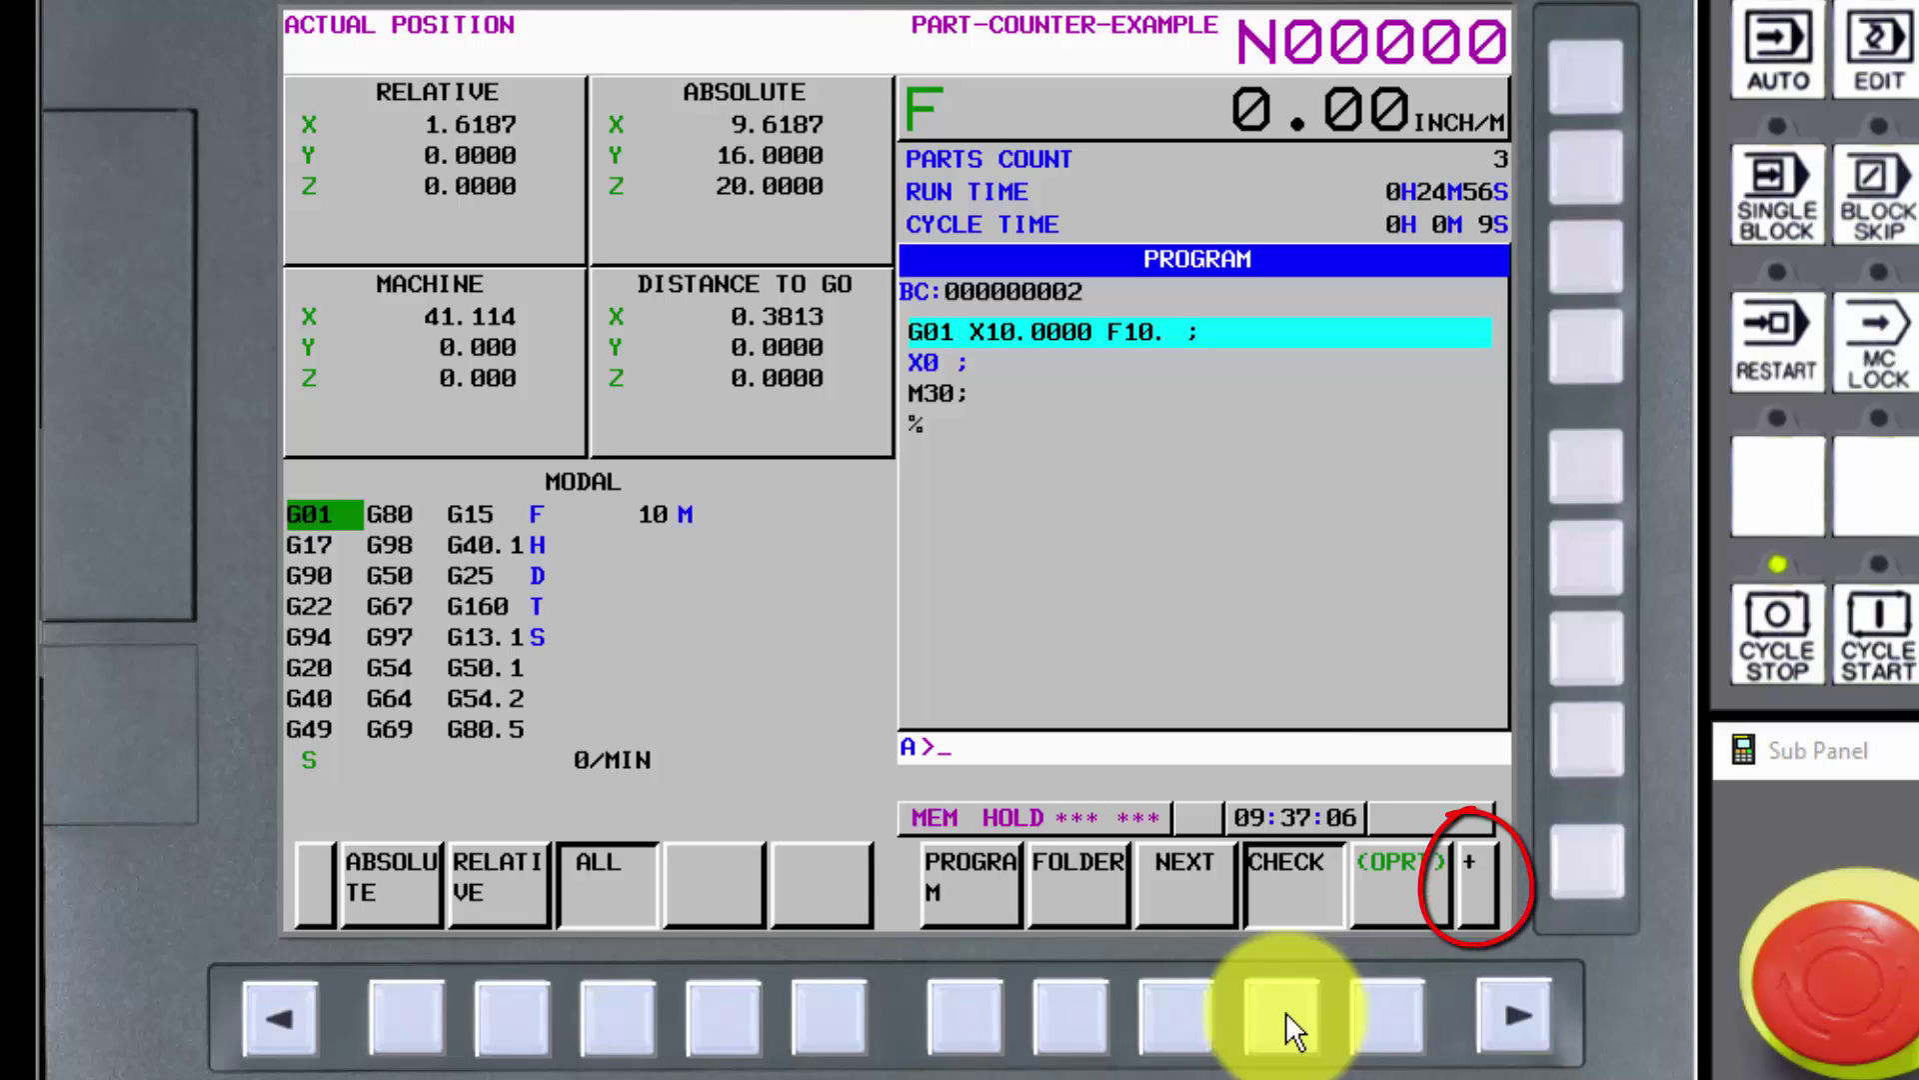
# View the additional program functions and the program restart screen, and return to the program check screen's main functions
pyautogui.click(1517, 1022)
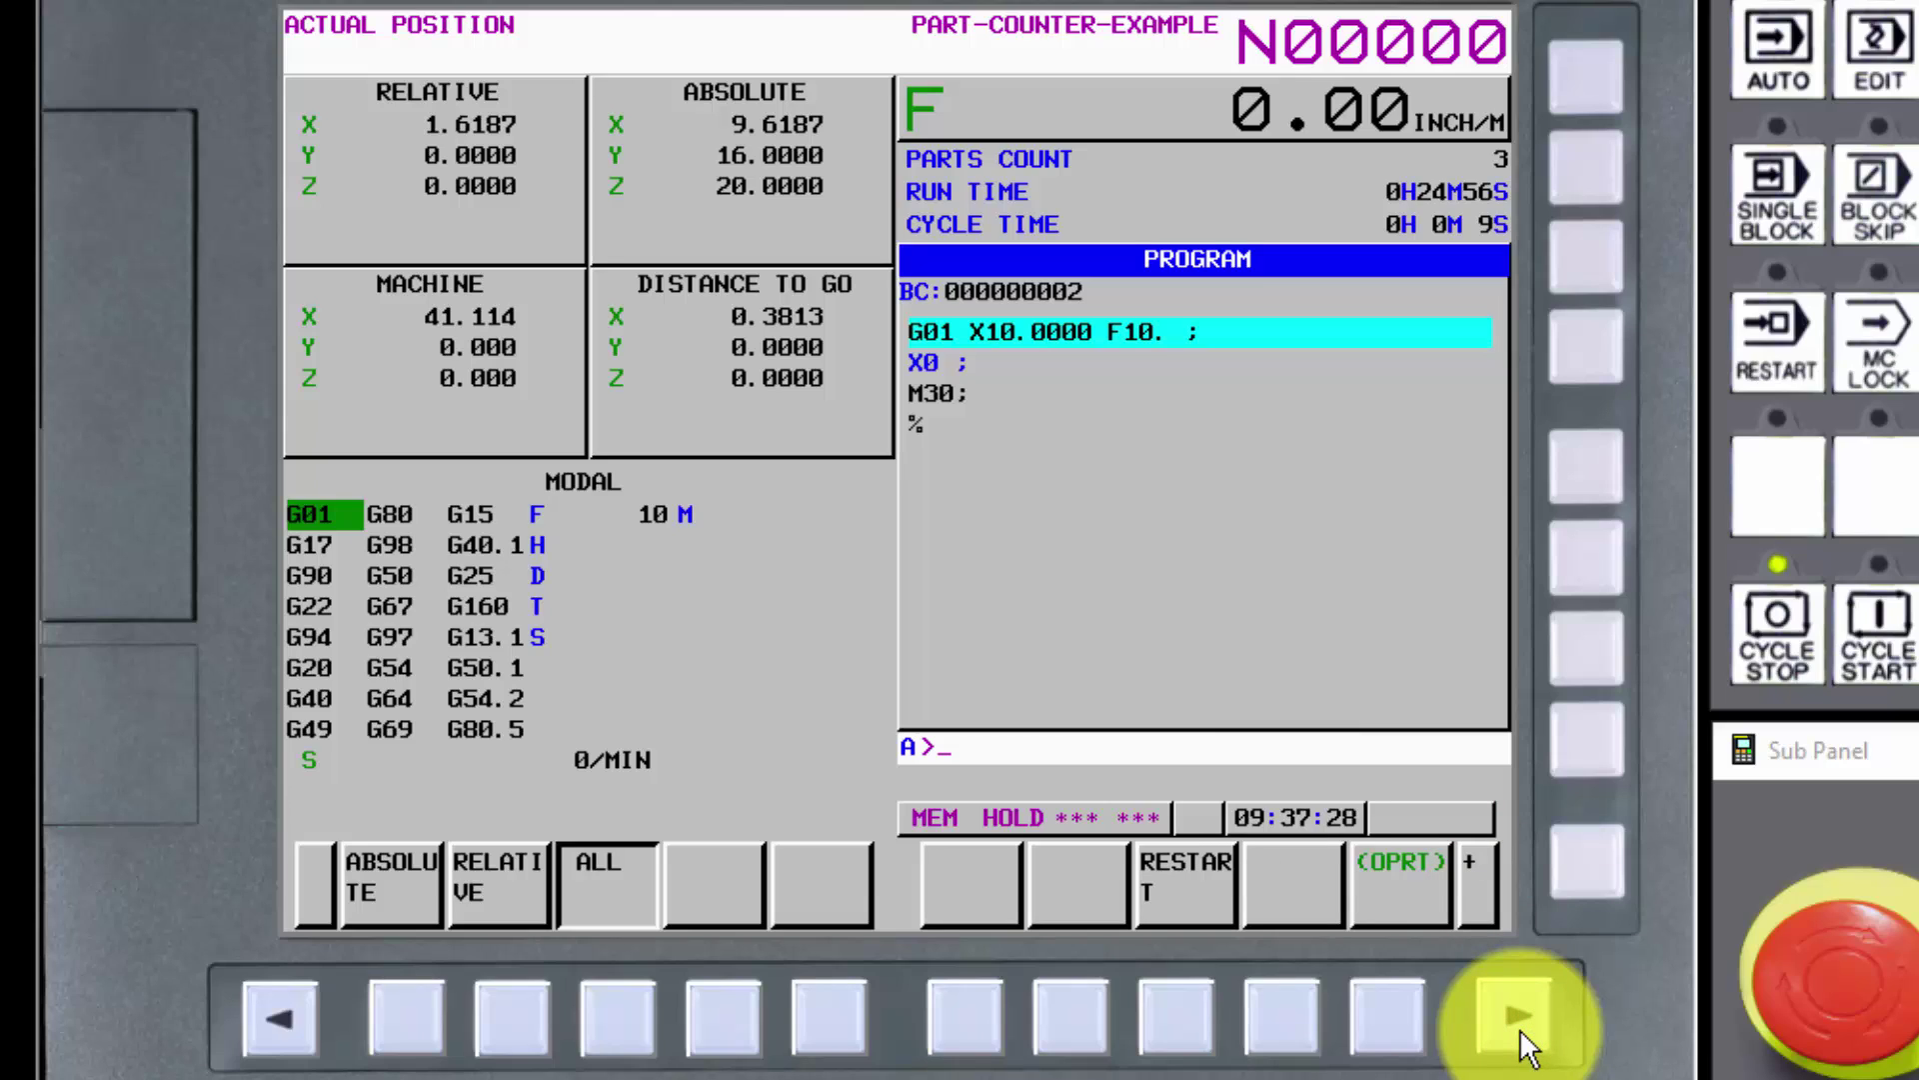
pyautogui.click(1182, 1034)
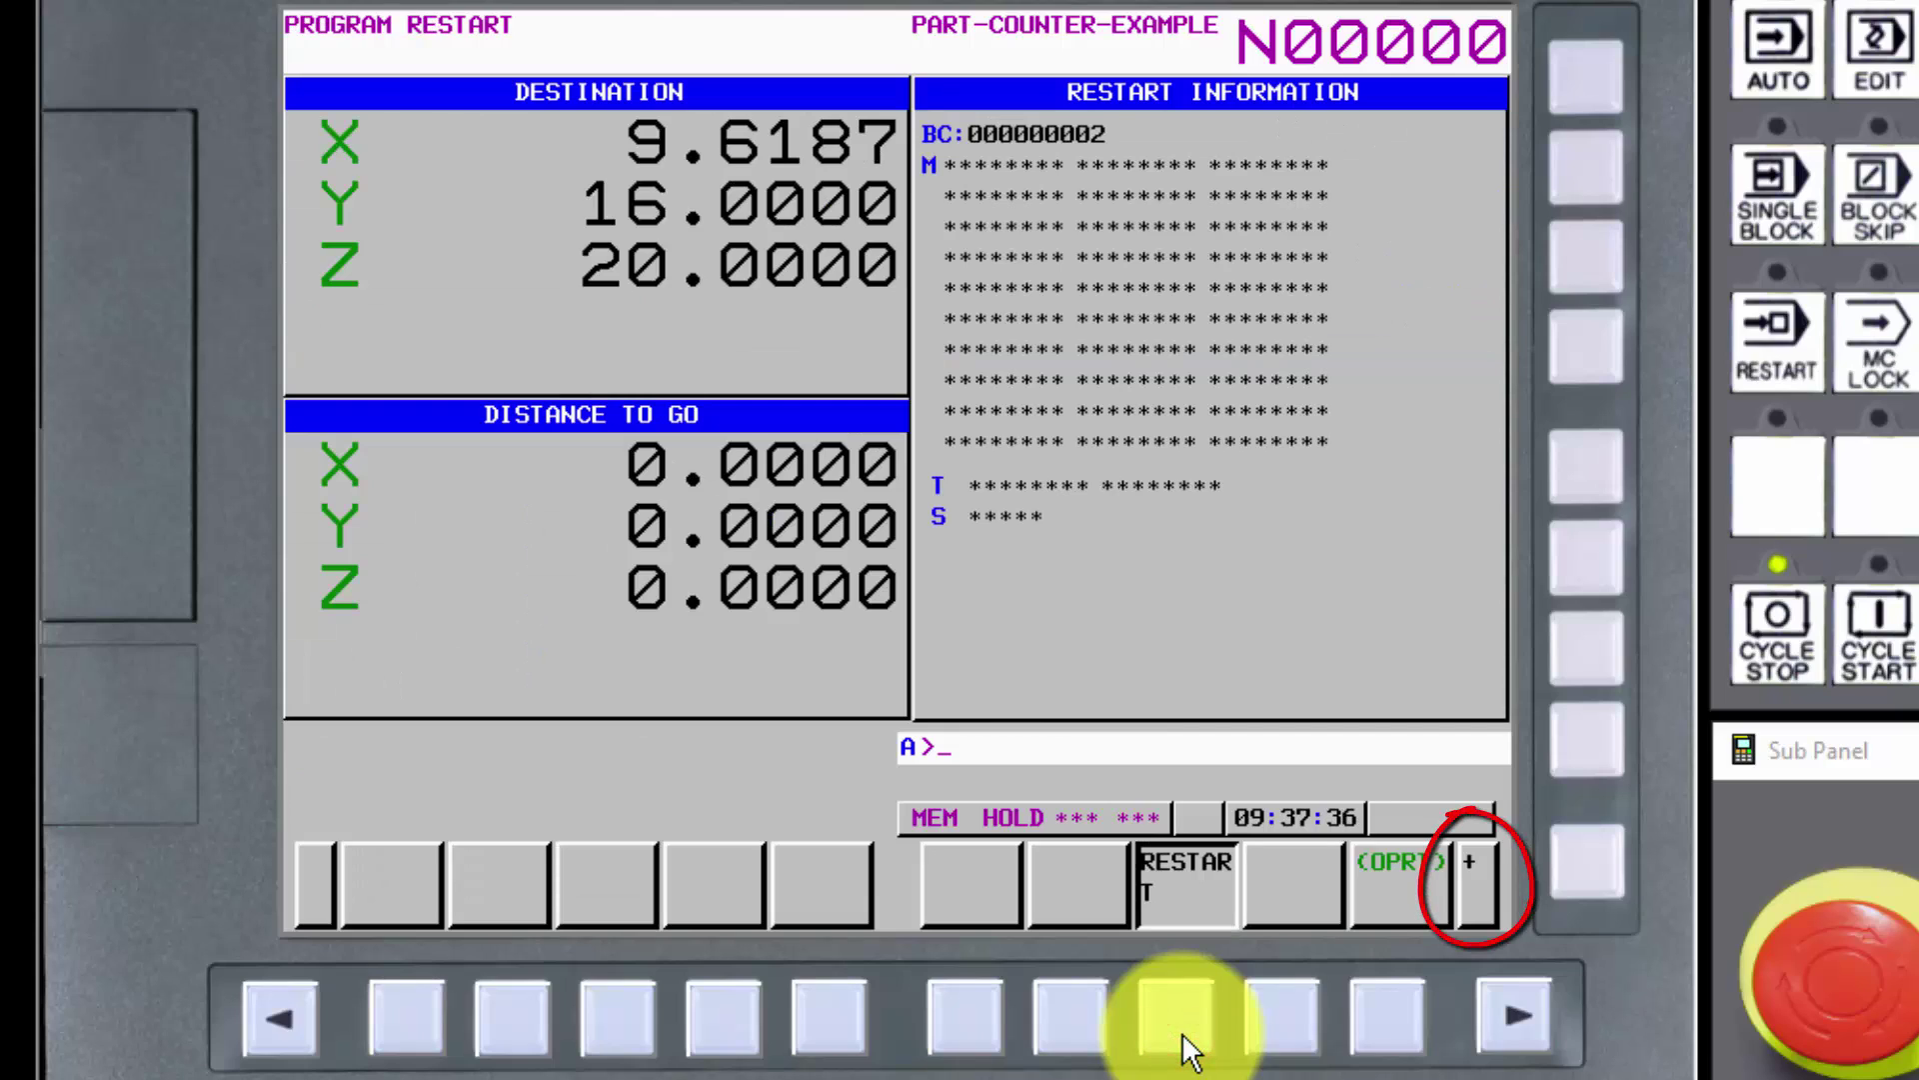
pyautogui.click(1502, 1009)
pyautogui.click(1295, 1027)
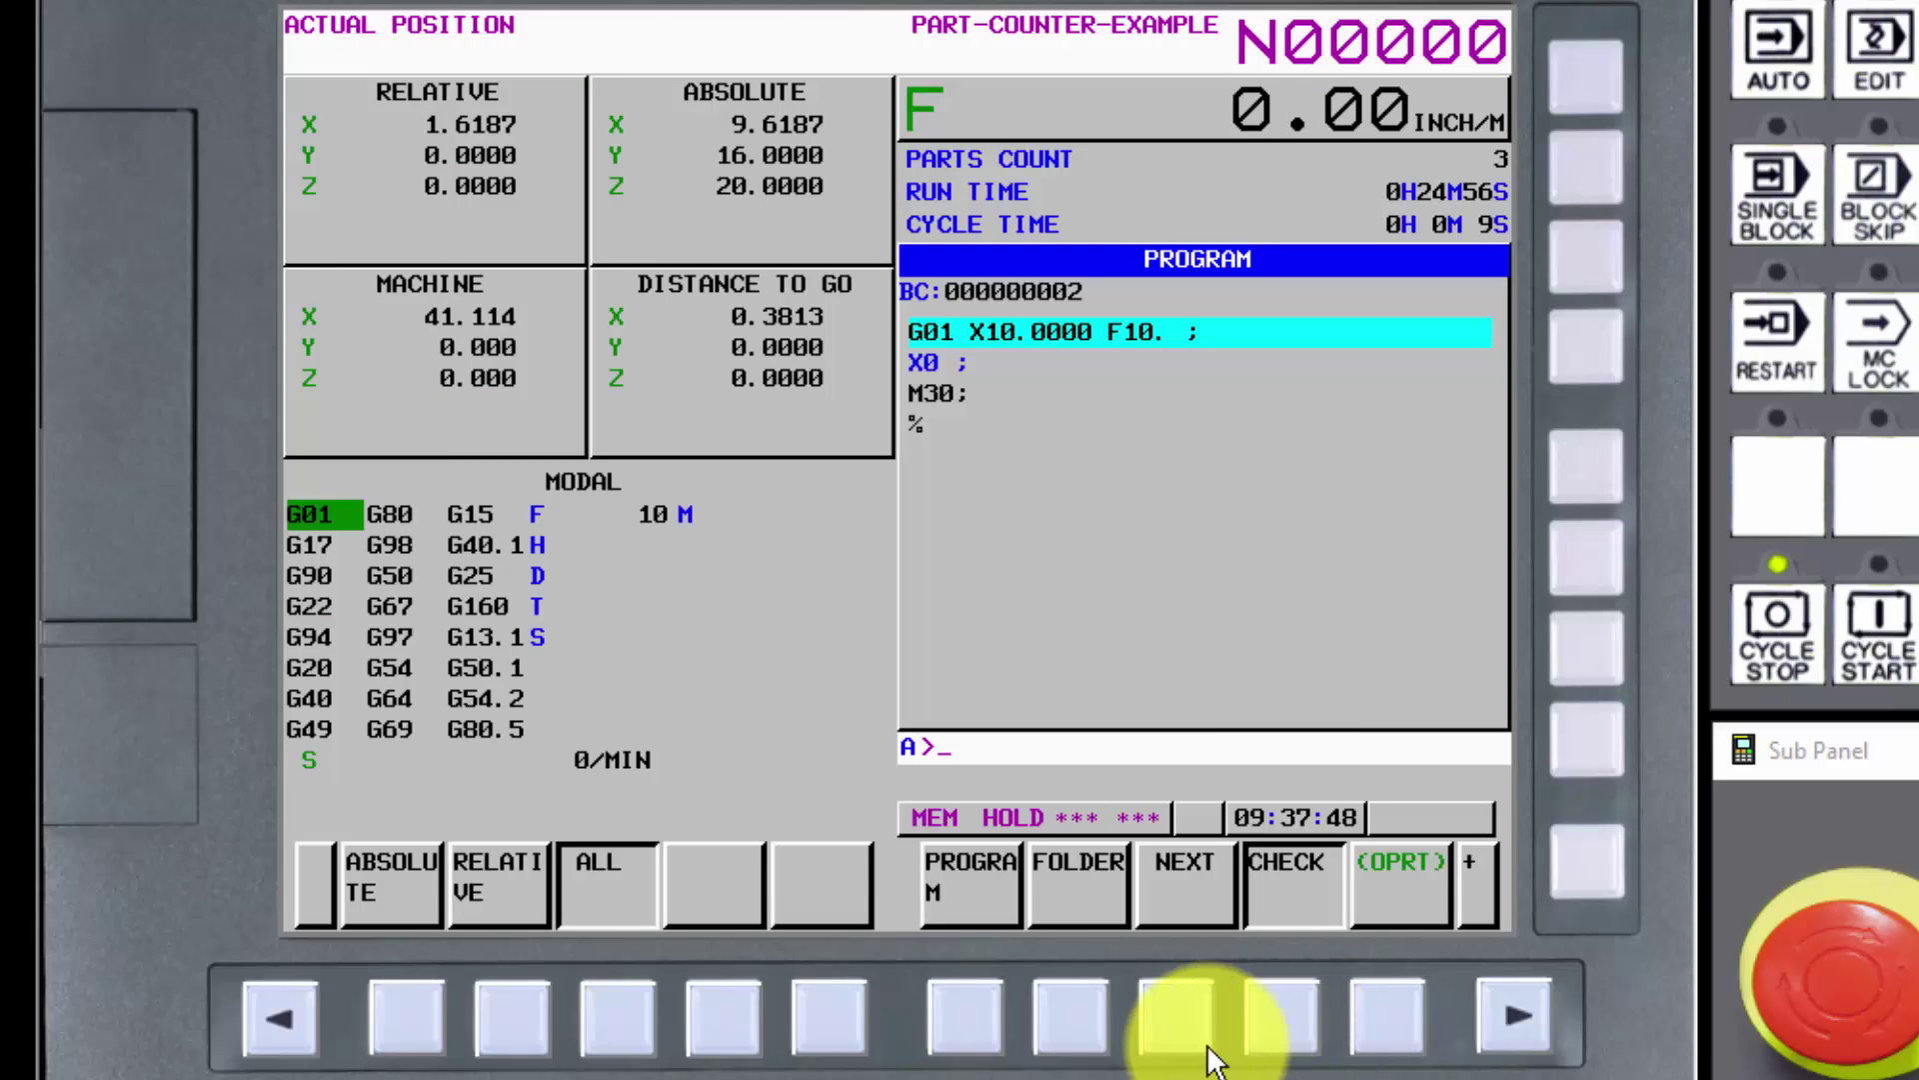
pyautogui.click(1513, 997)
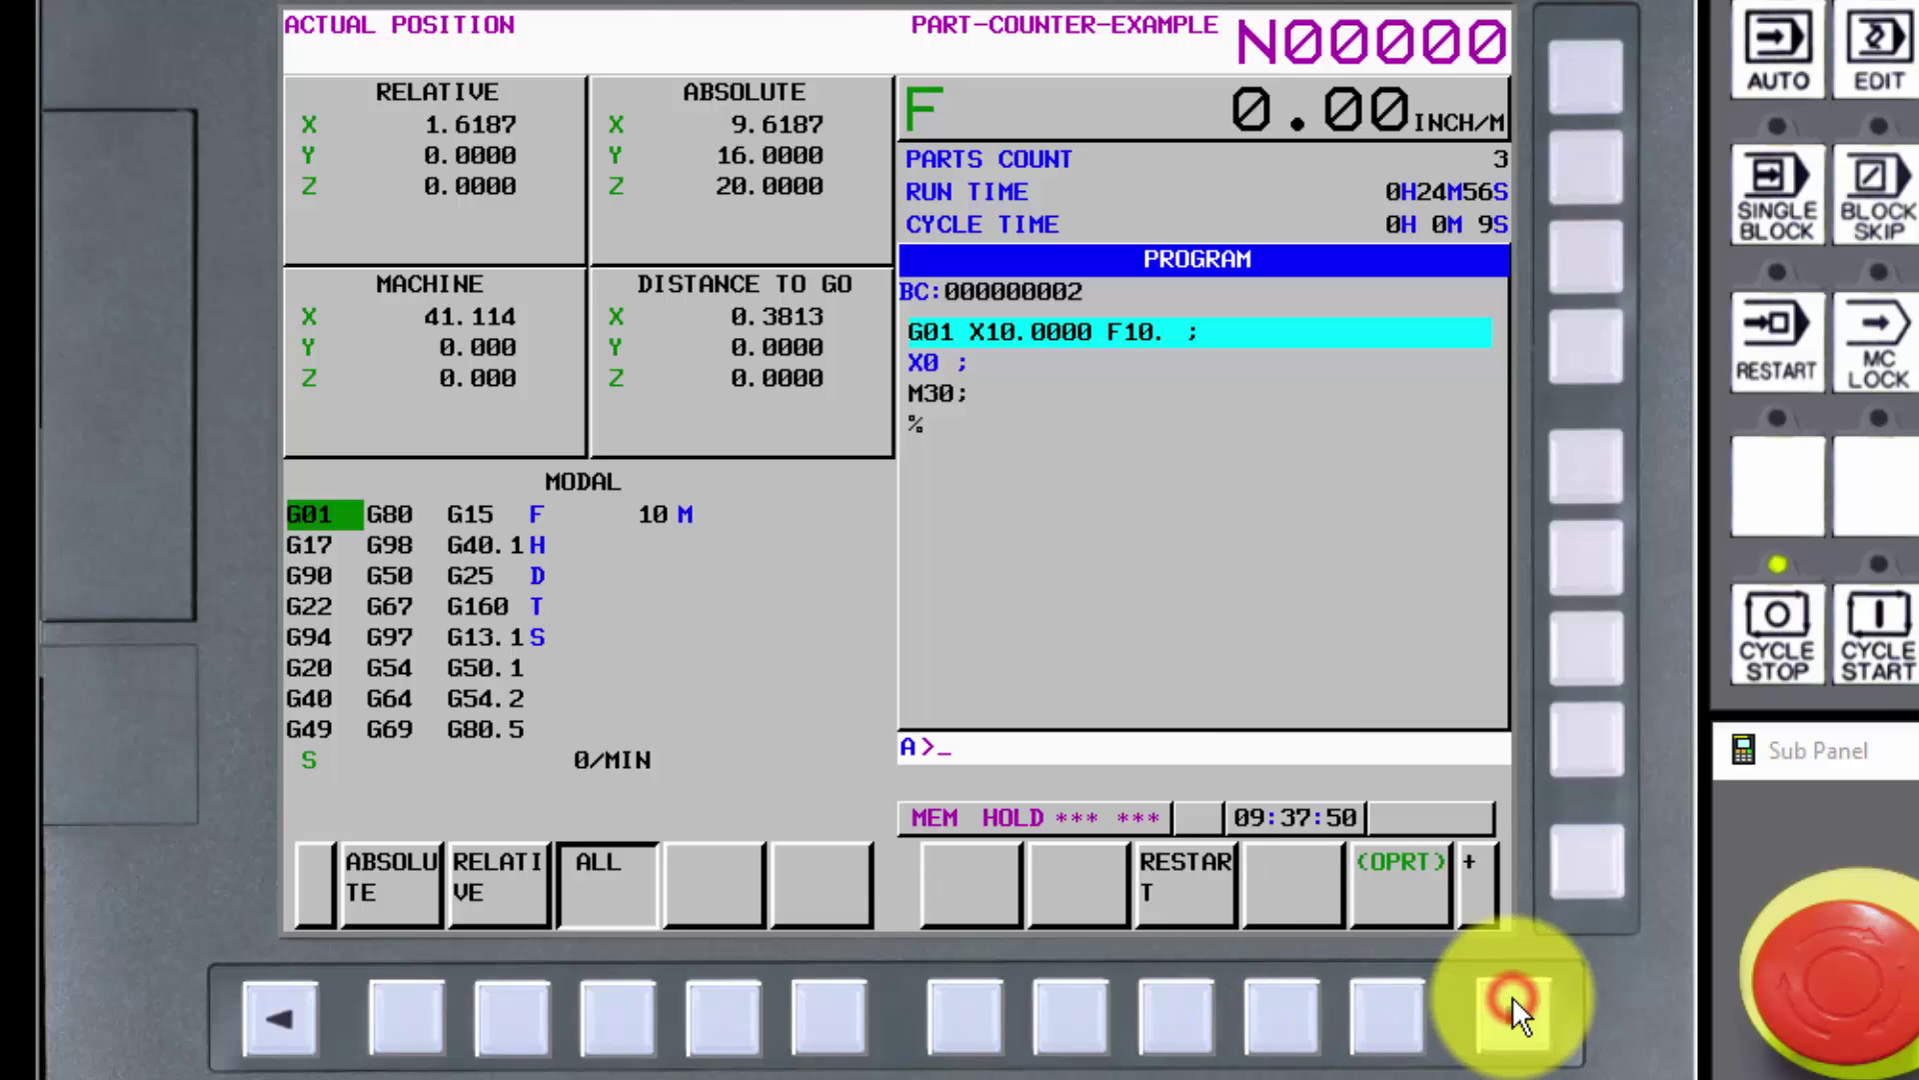
pyautogui.click(1514, 997)
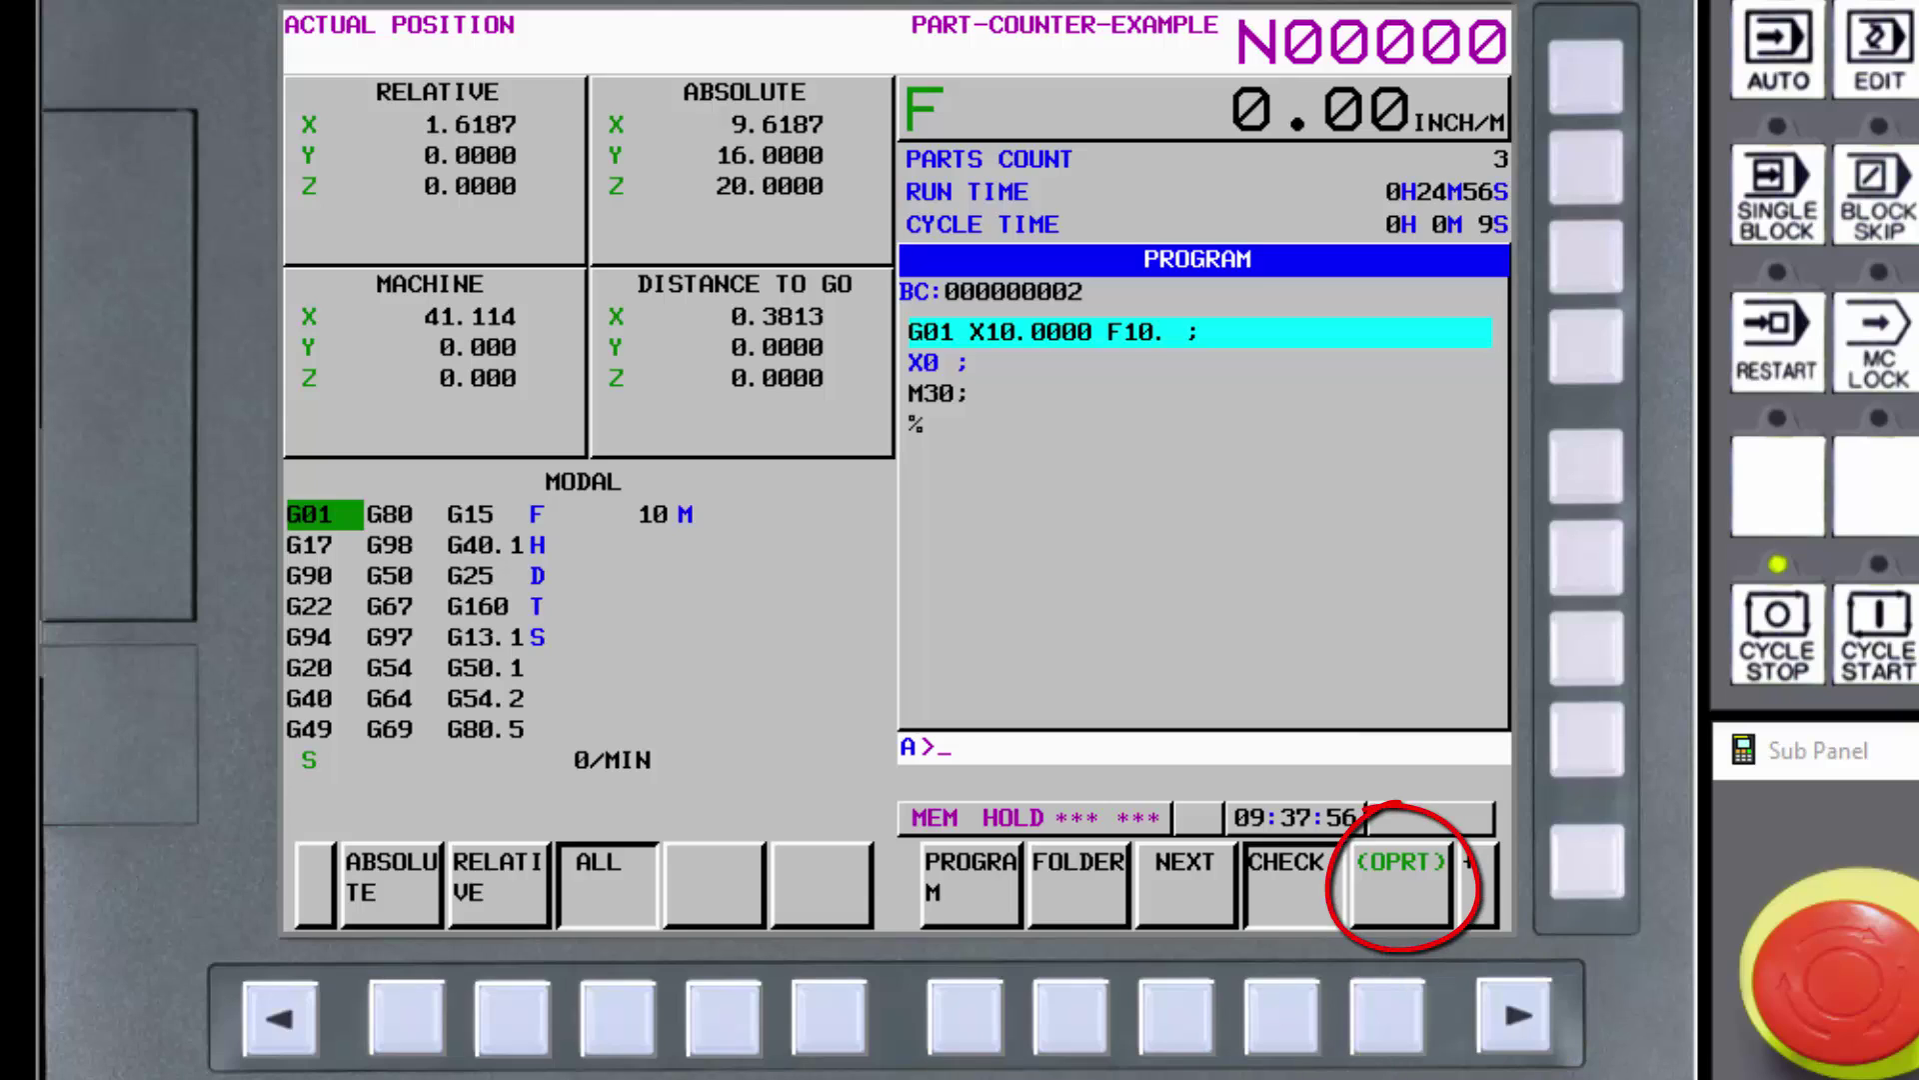
# Examine both sets of operation functions offered for the program check screen, and return to the main function choices
pyautogui.click(1393, 1023)
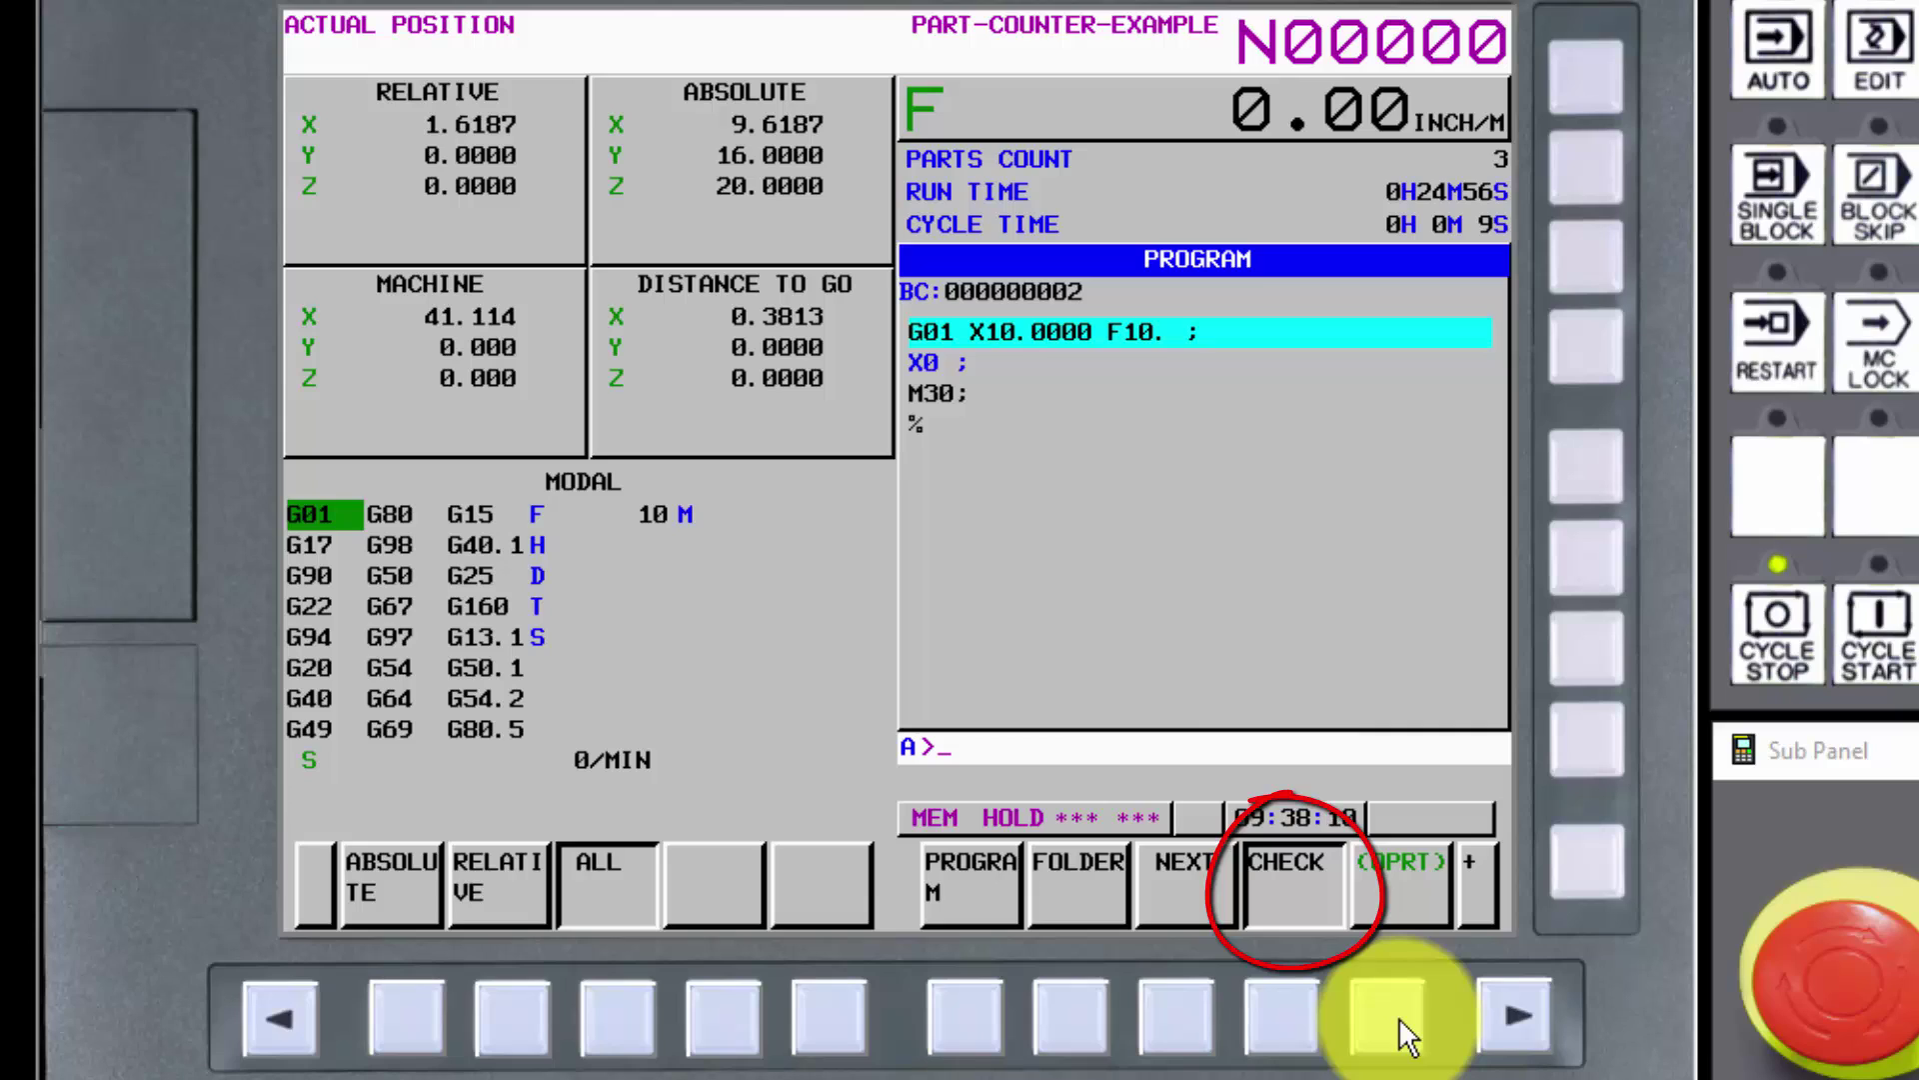
pyautogui.click(1399, 1017)
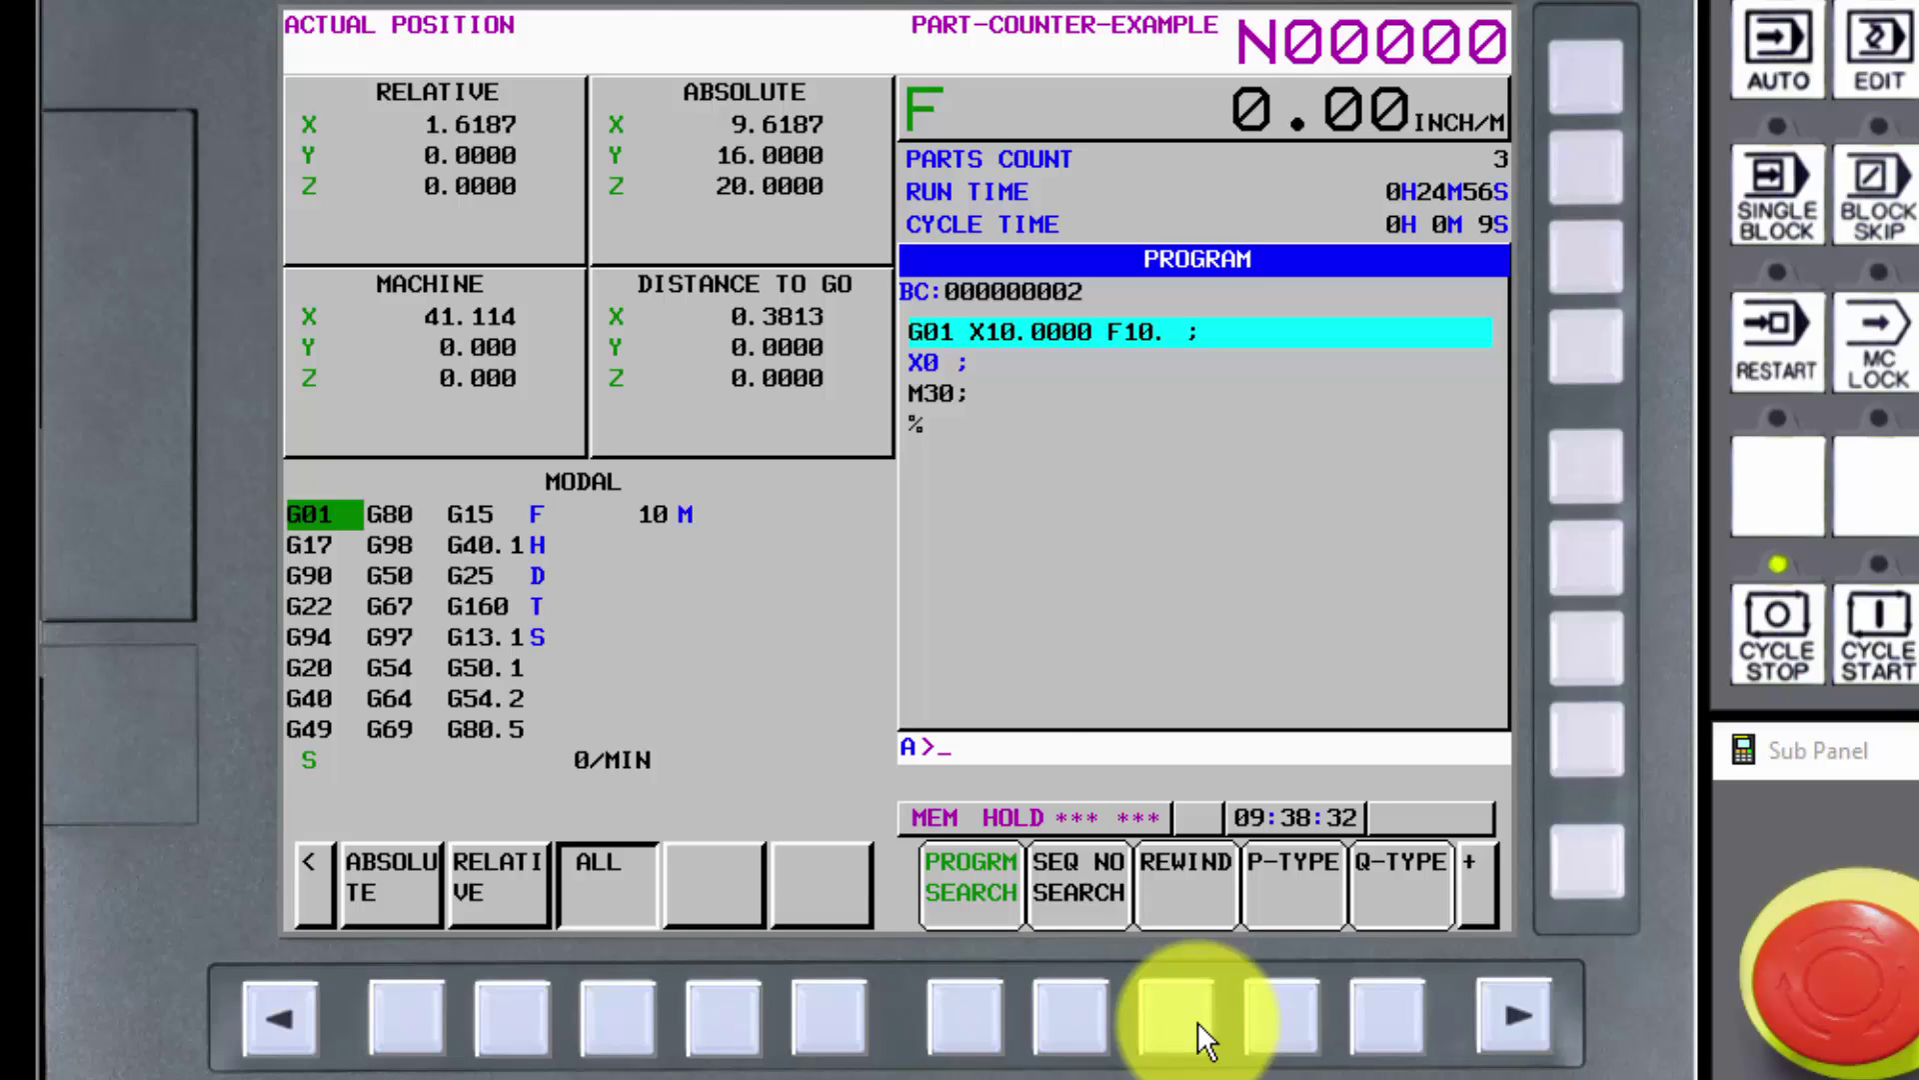
pyautogui.click(1525, 1029)
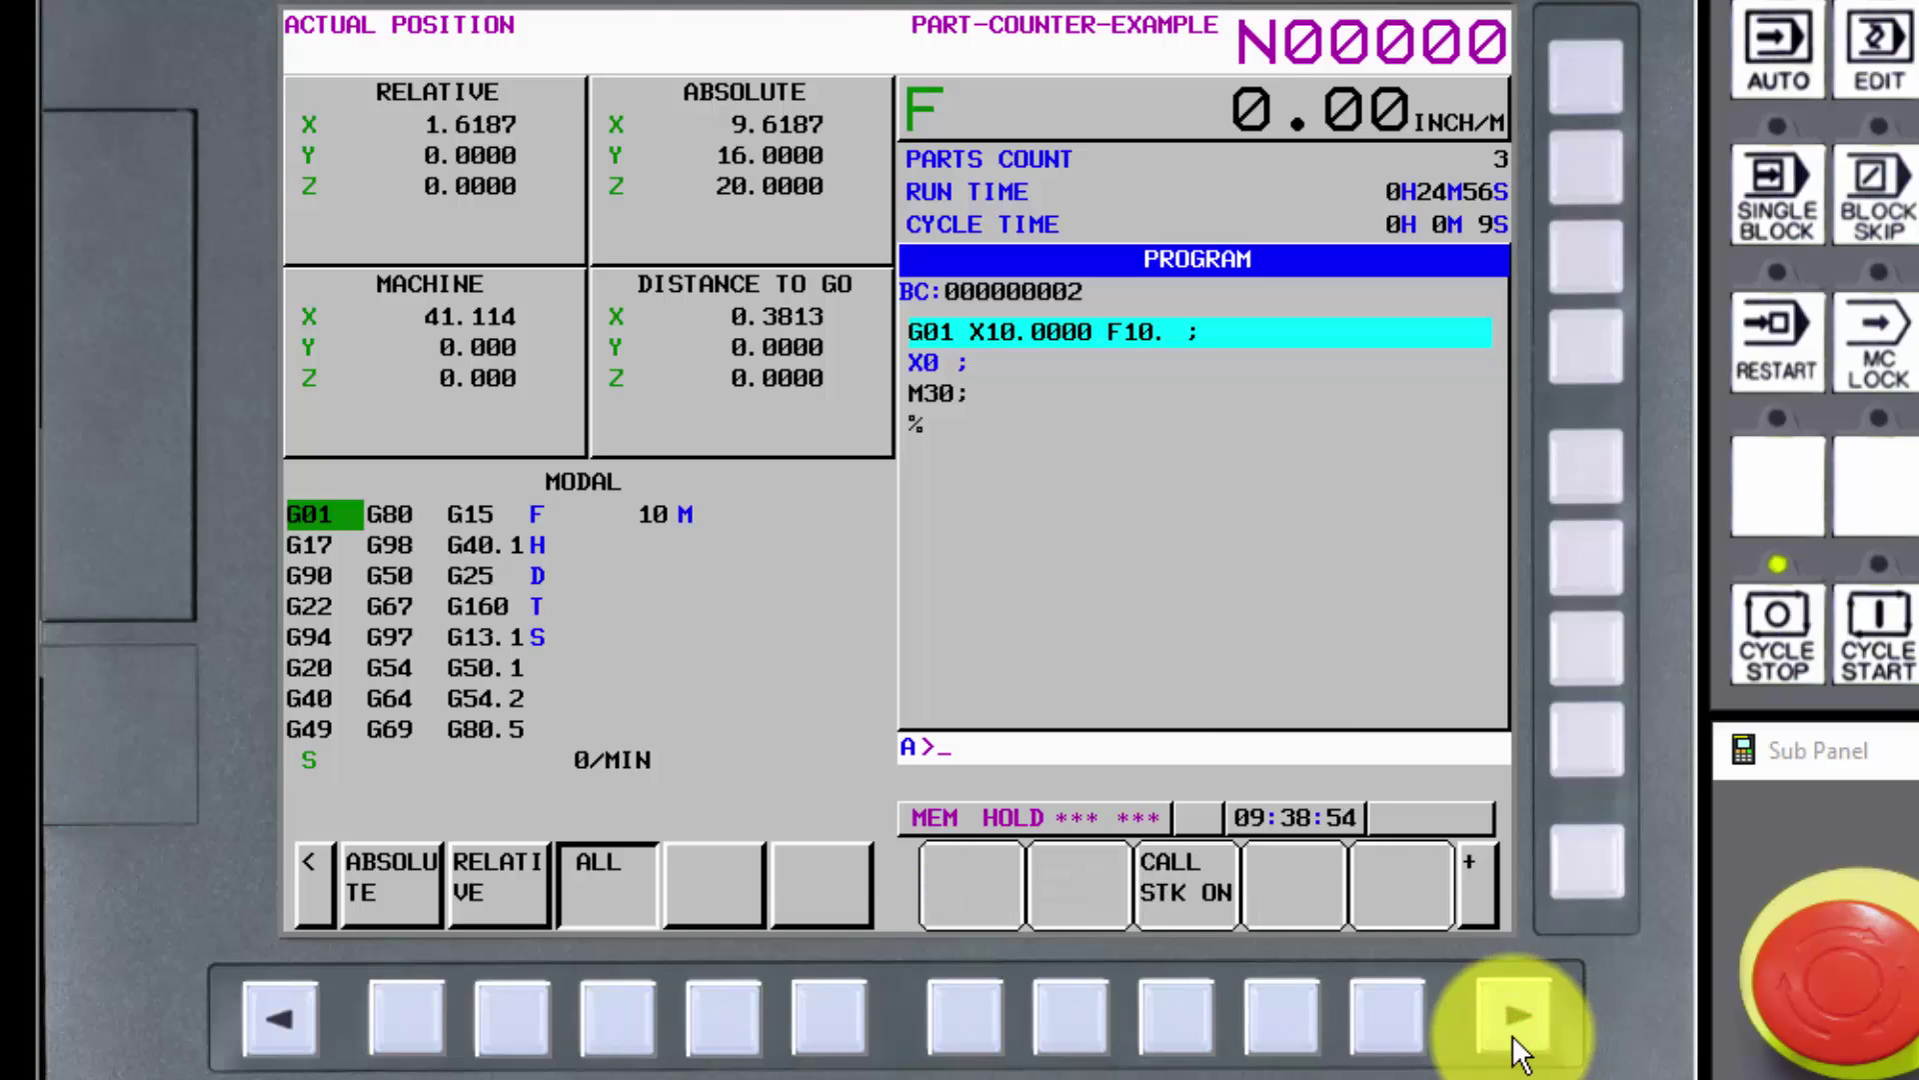
pyautogui.click(1517, 1030)
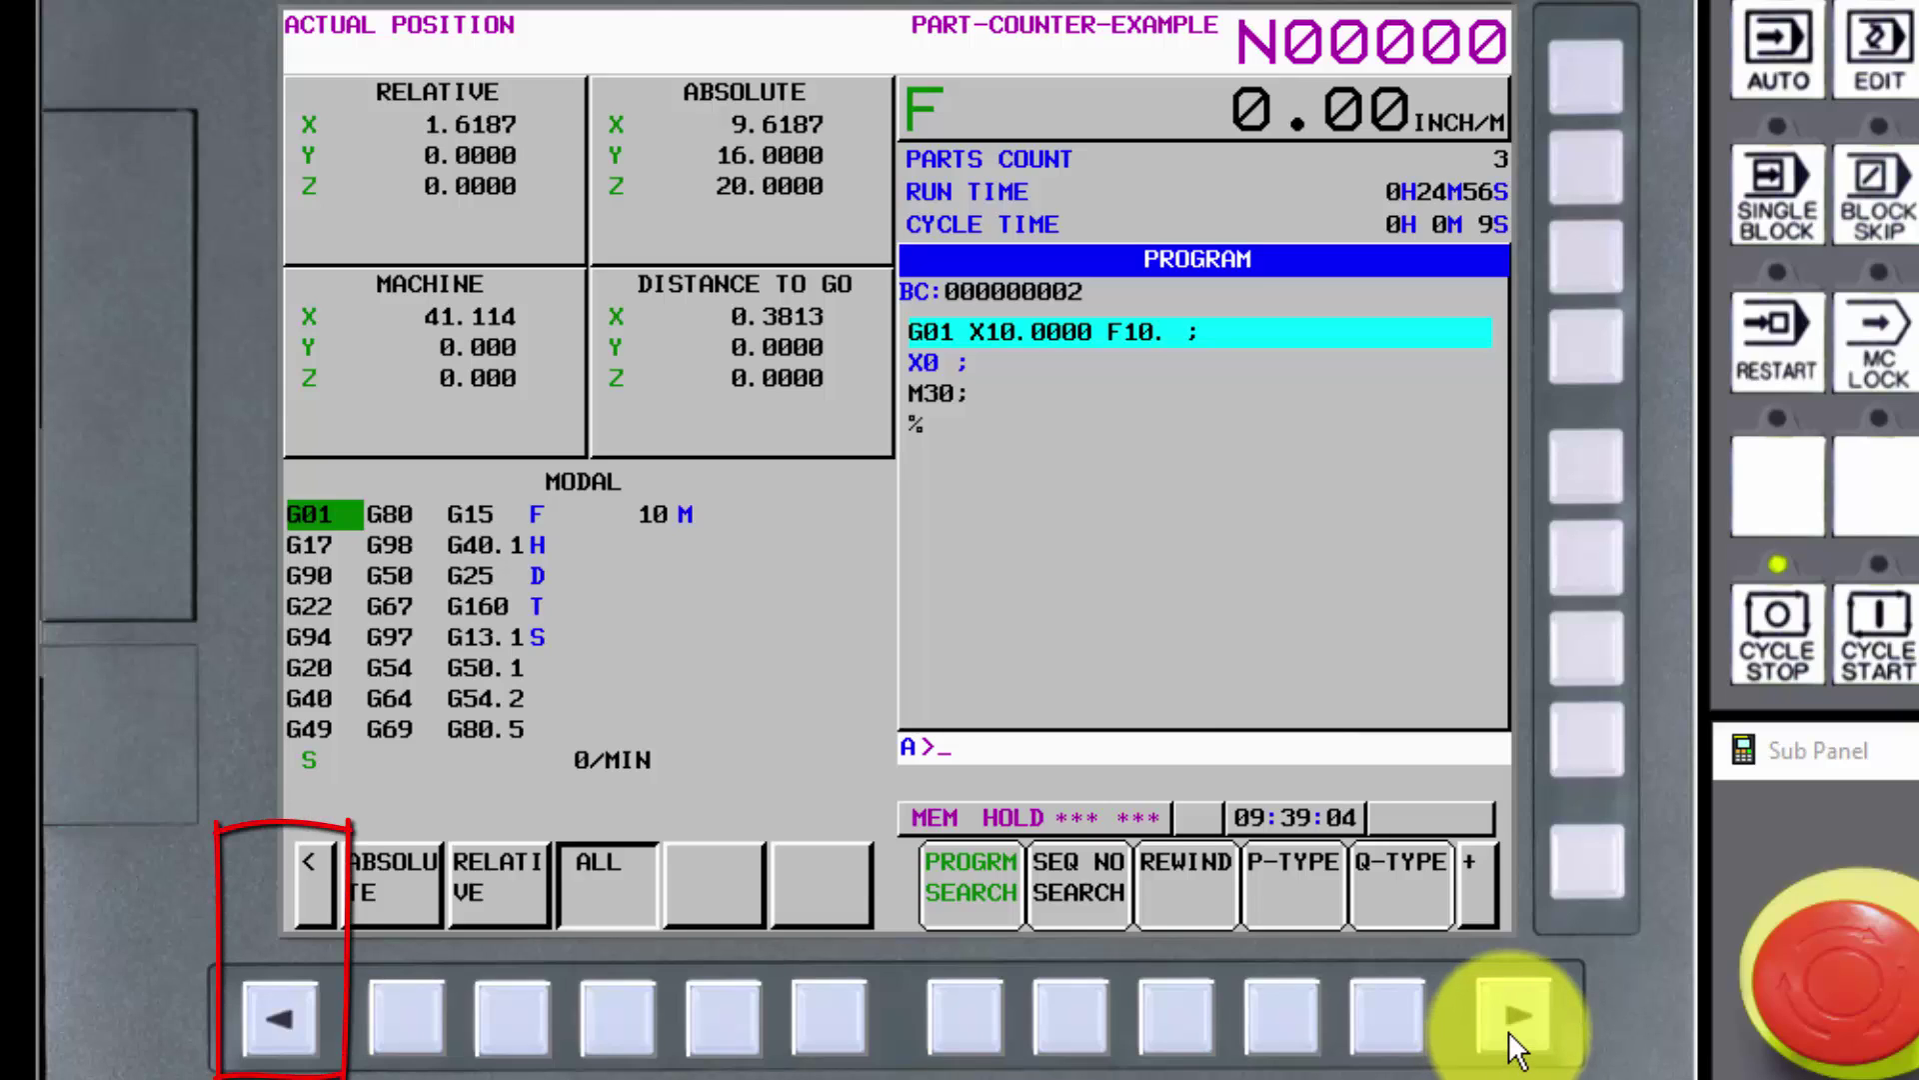
pyautogui.click(282, 1016)
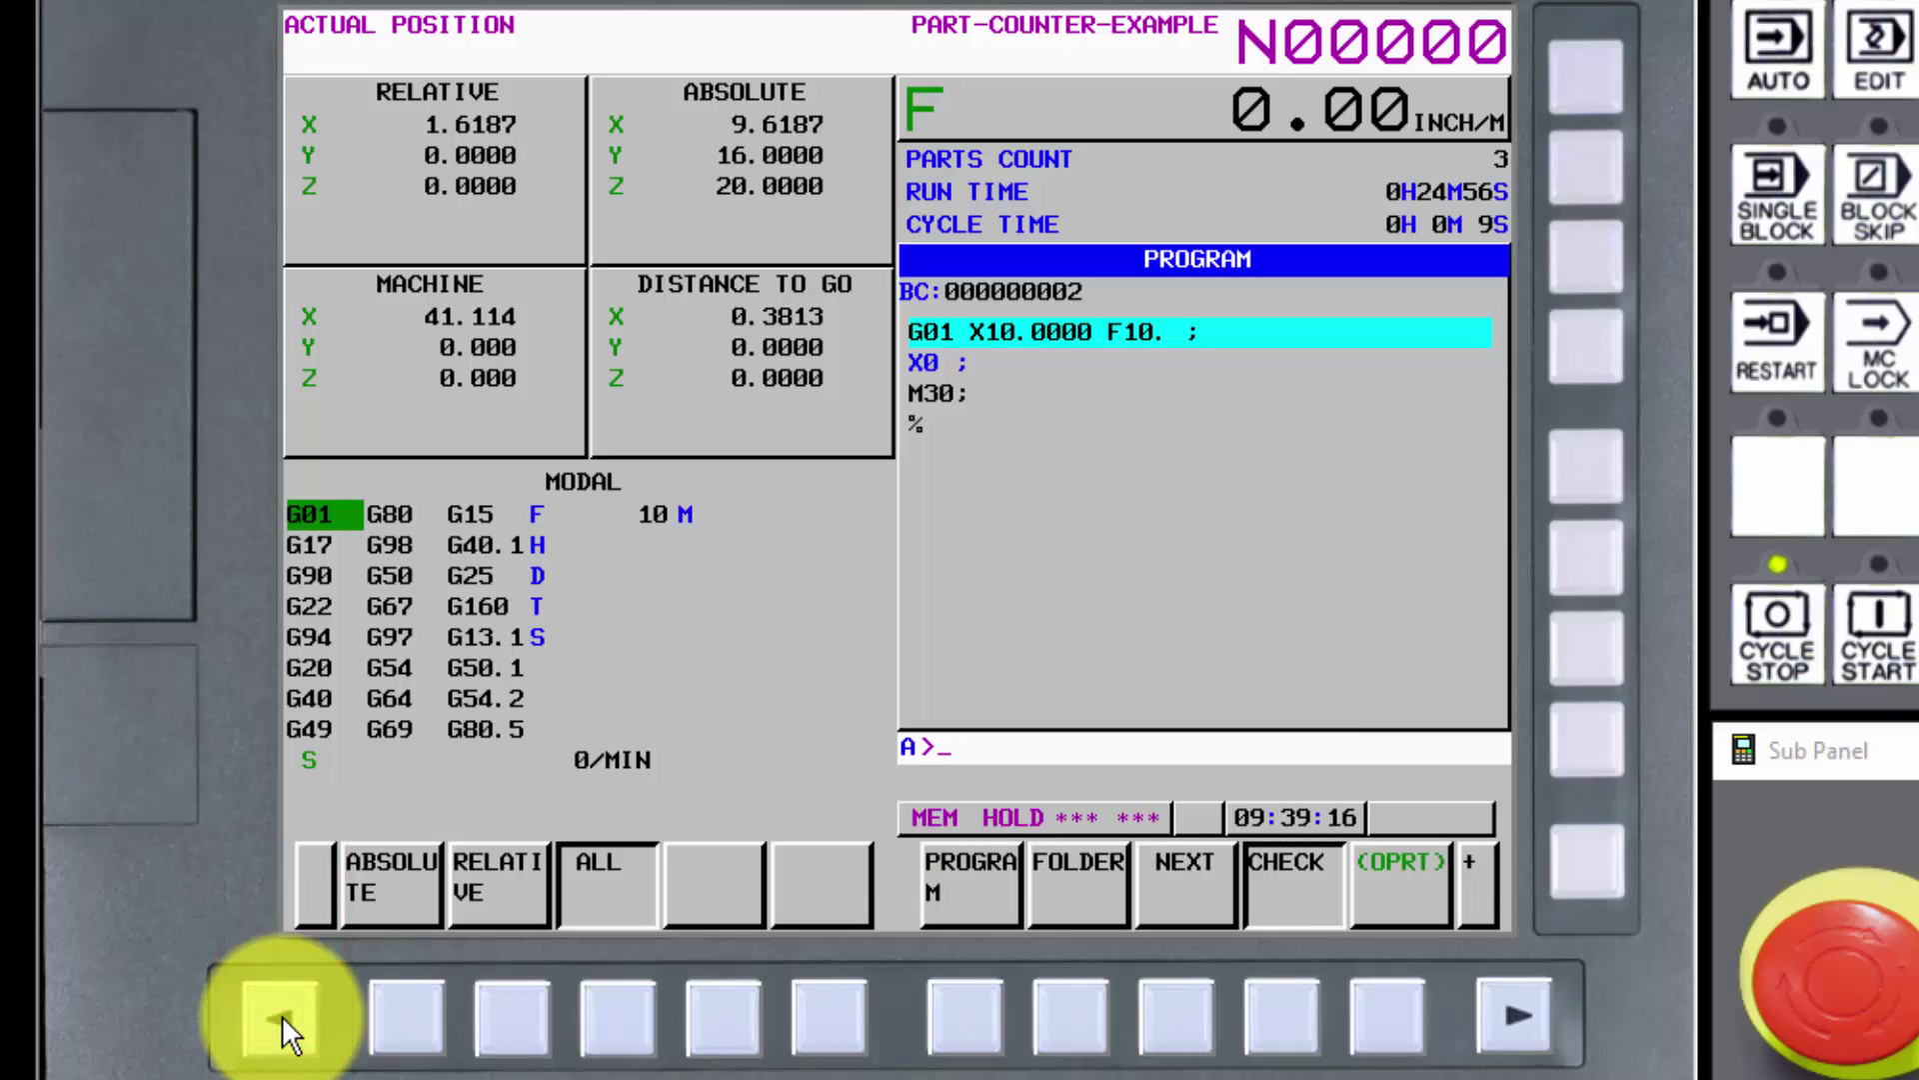
# Compare the availability of operation functions on the program, folder, next-block and check screens, ending on the check screen
pyautogui.click(963, 1028)
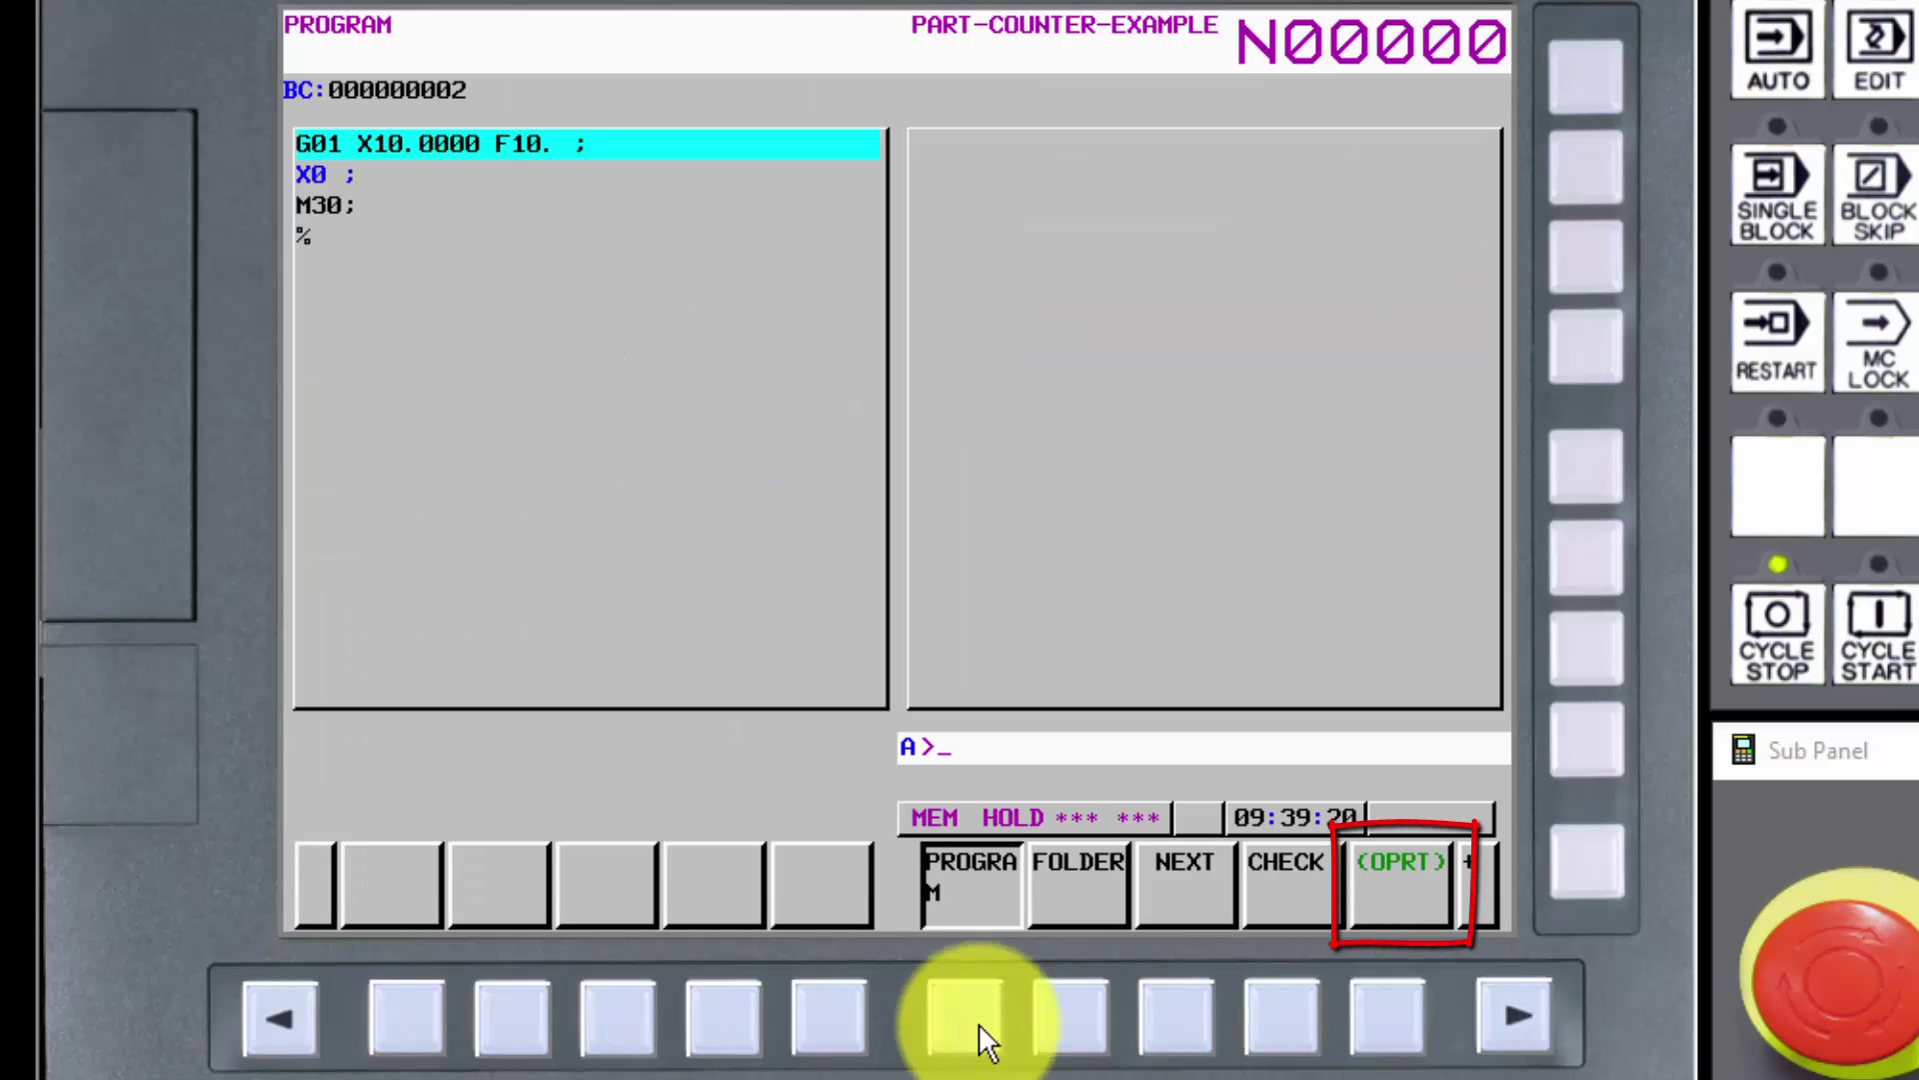
pyautogui.click(1061, 1010)
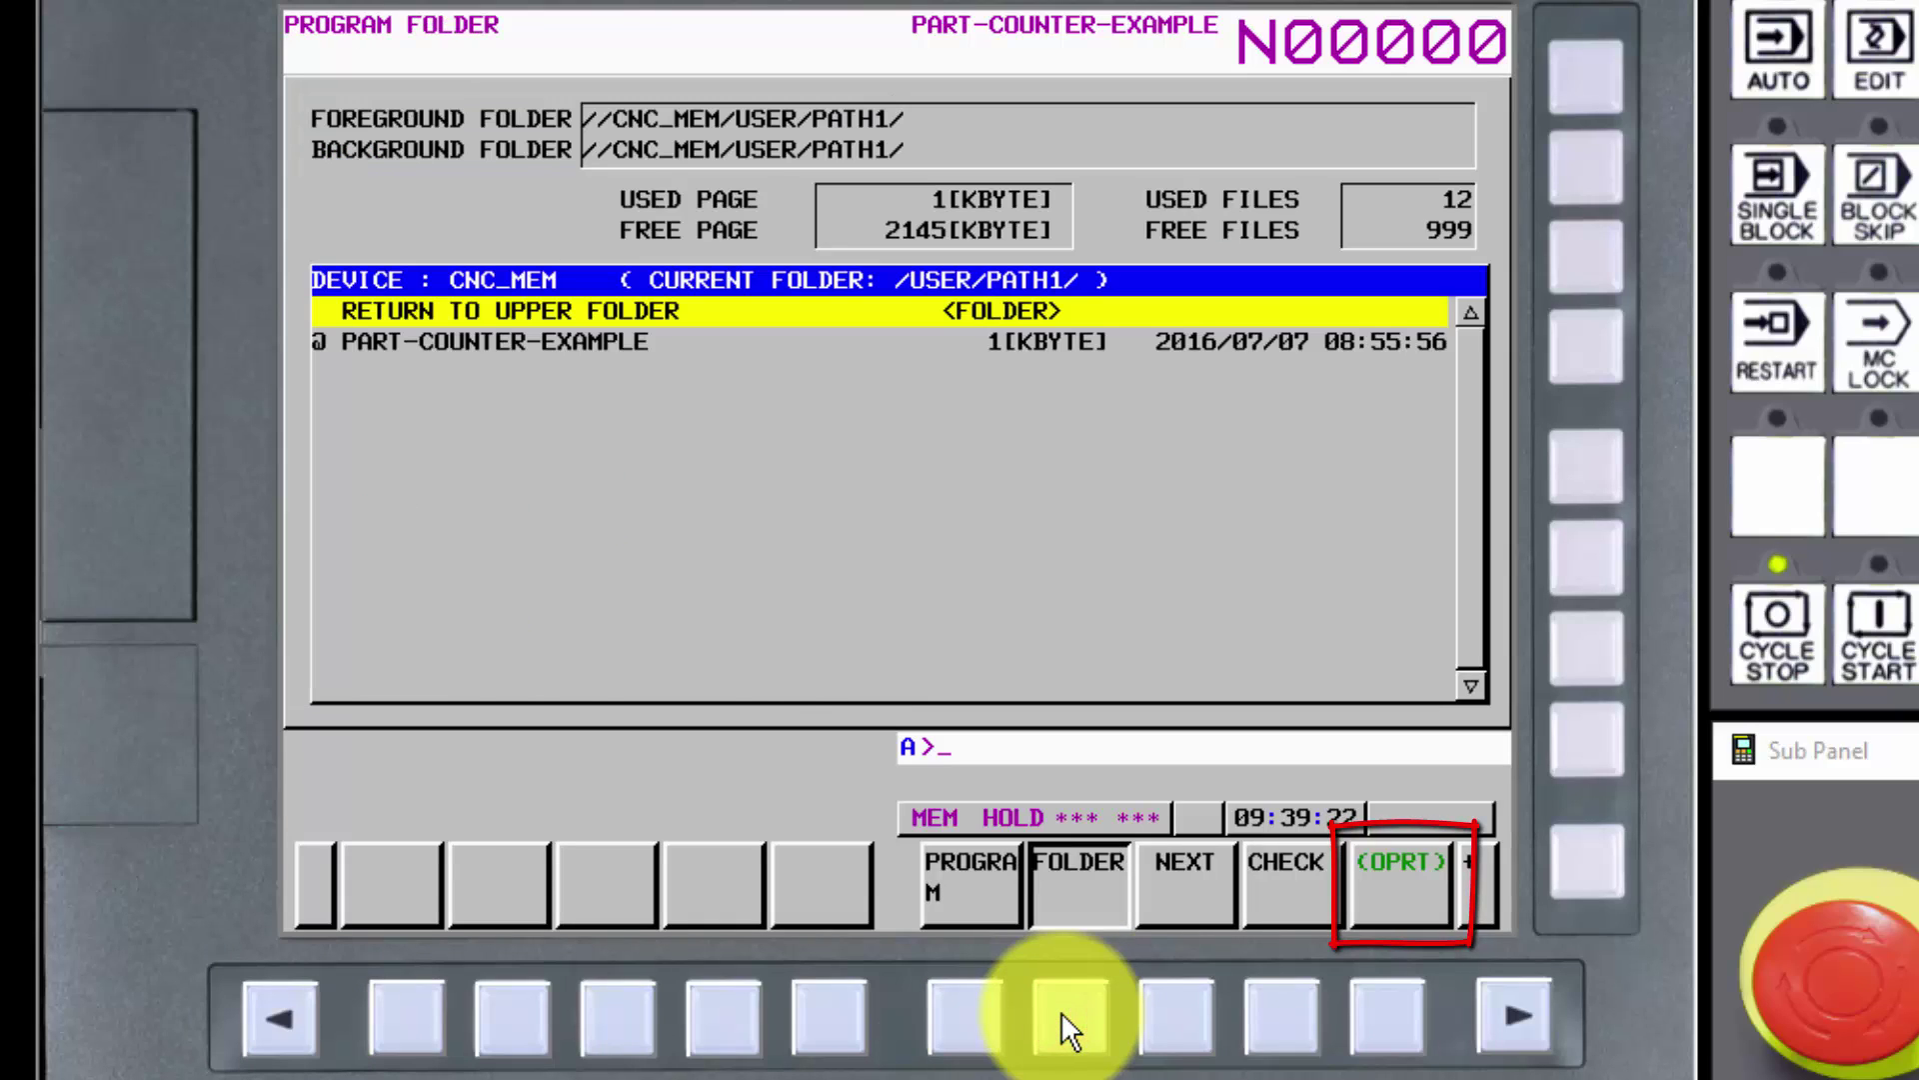
pyautogui.click(1178, 1009)
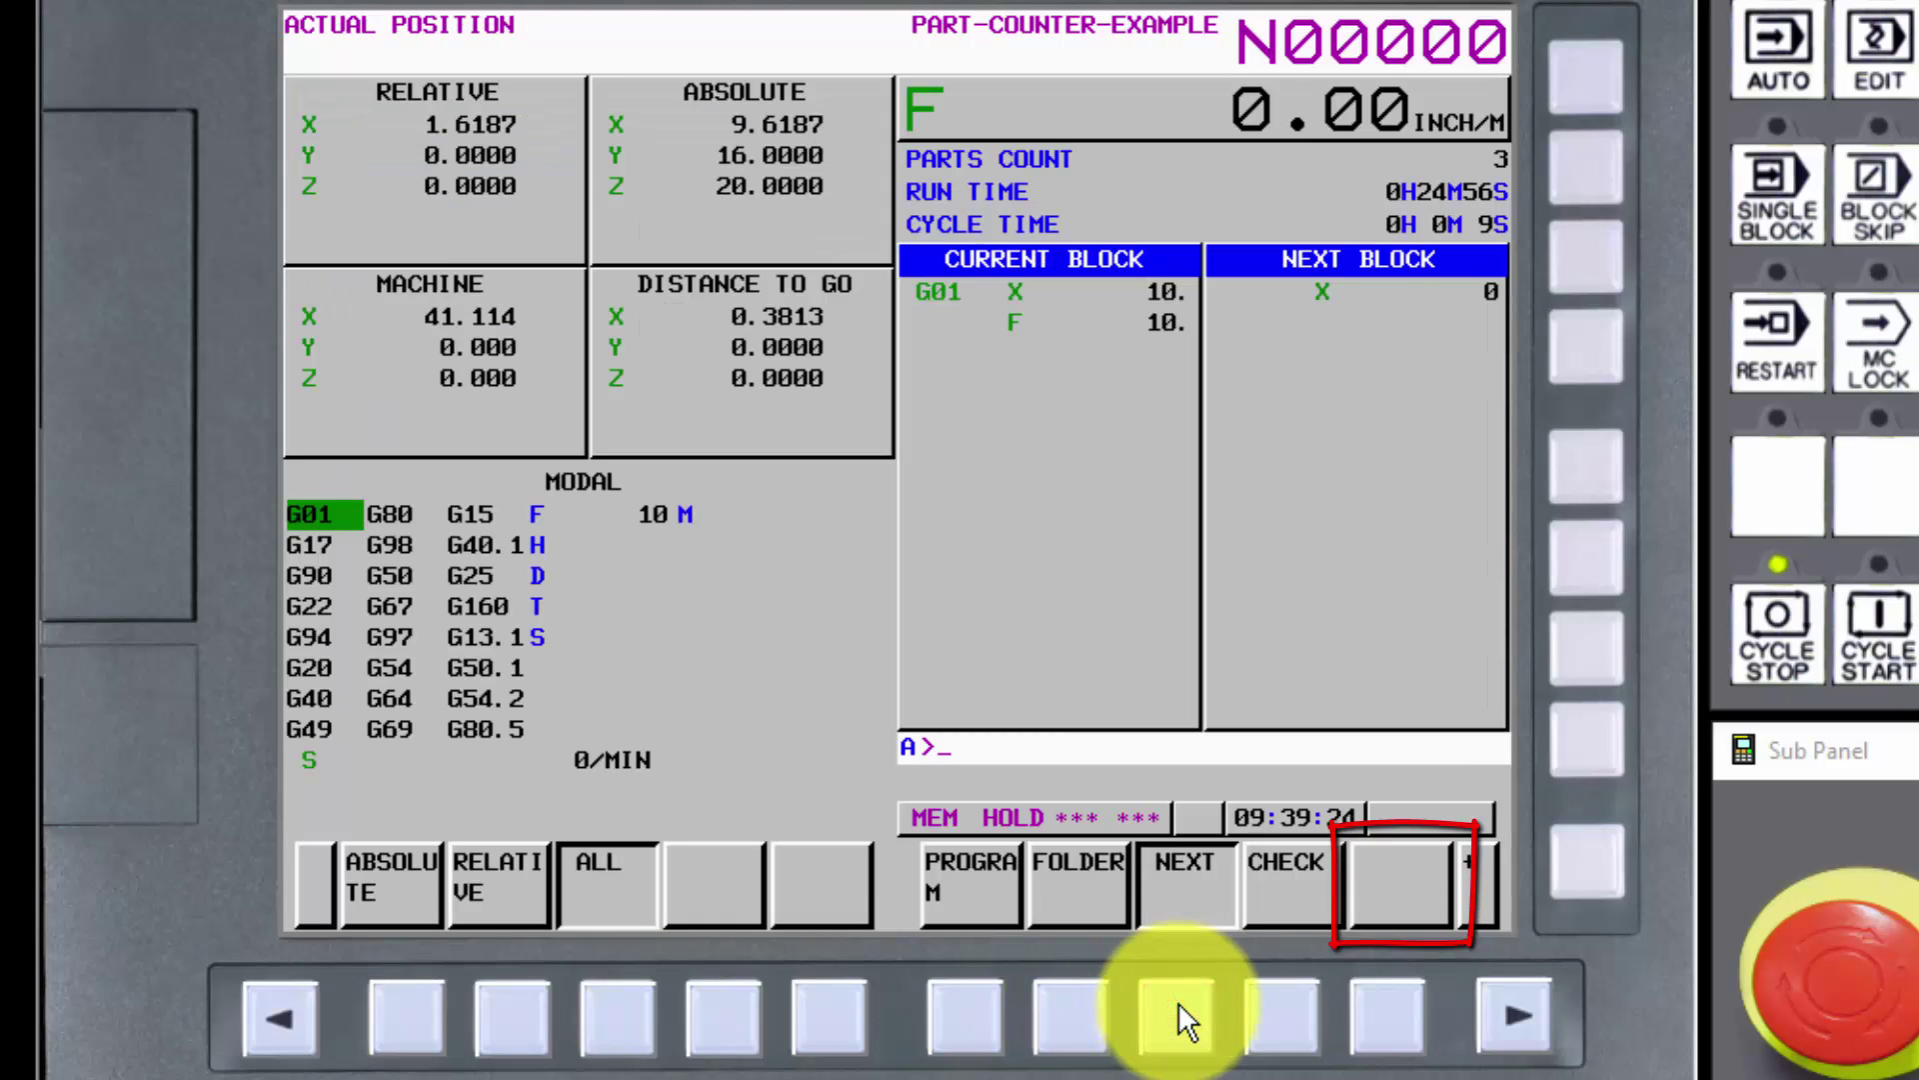
pyautogui.click(1299, 1006)
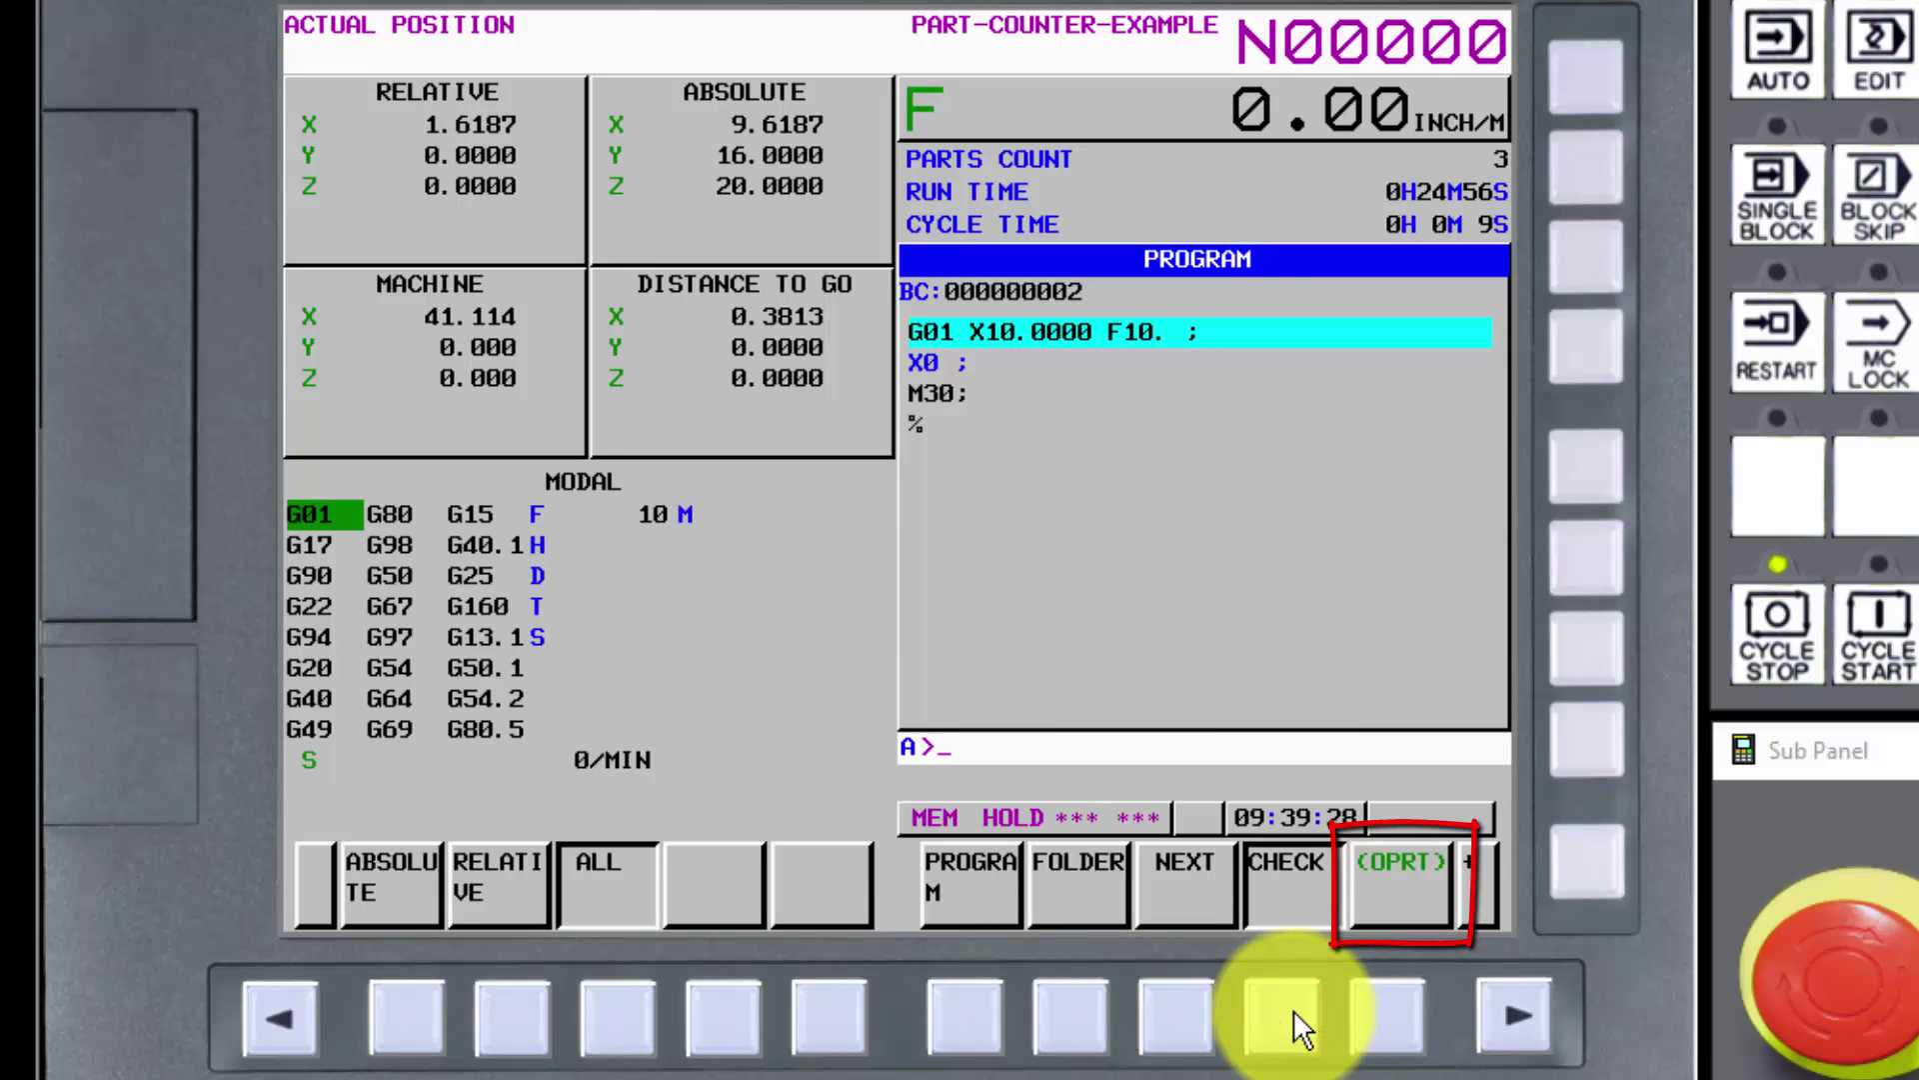
pyautogui.click(1182, 1023)
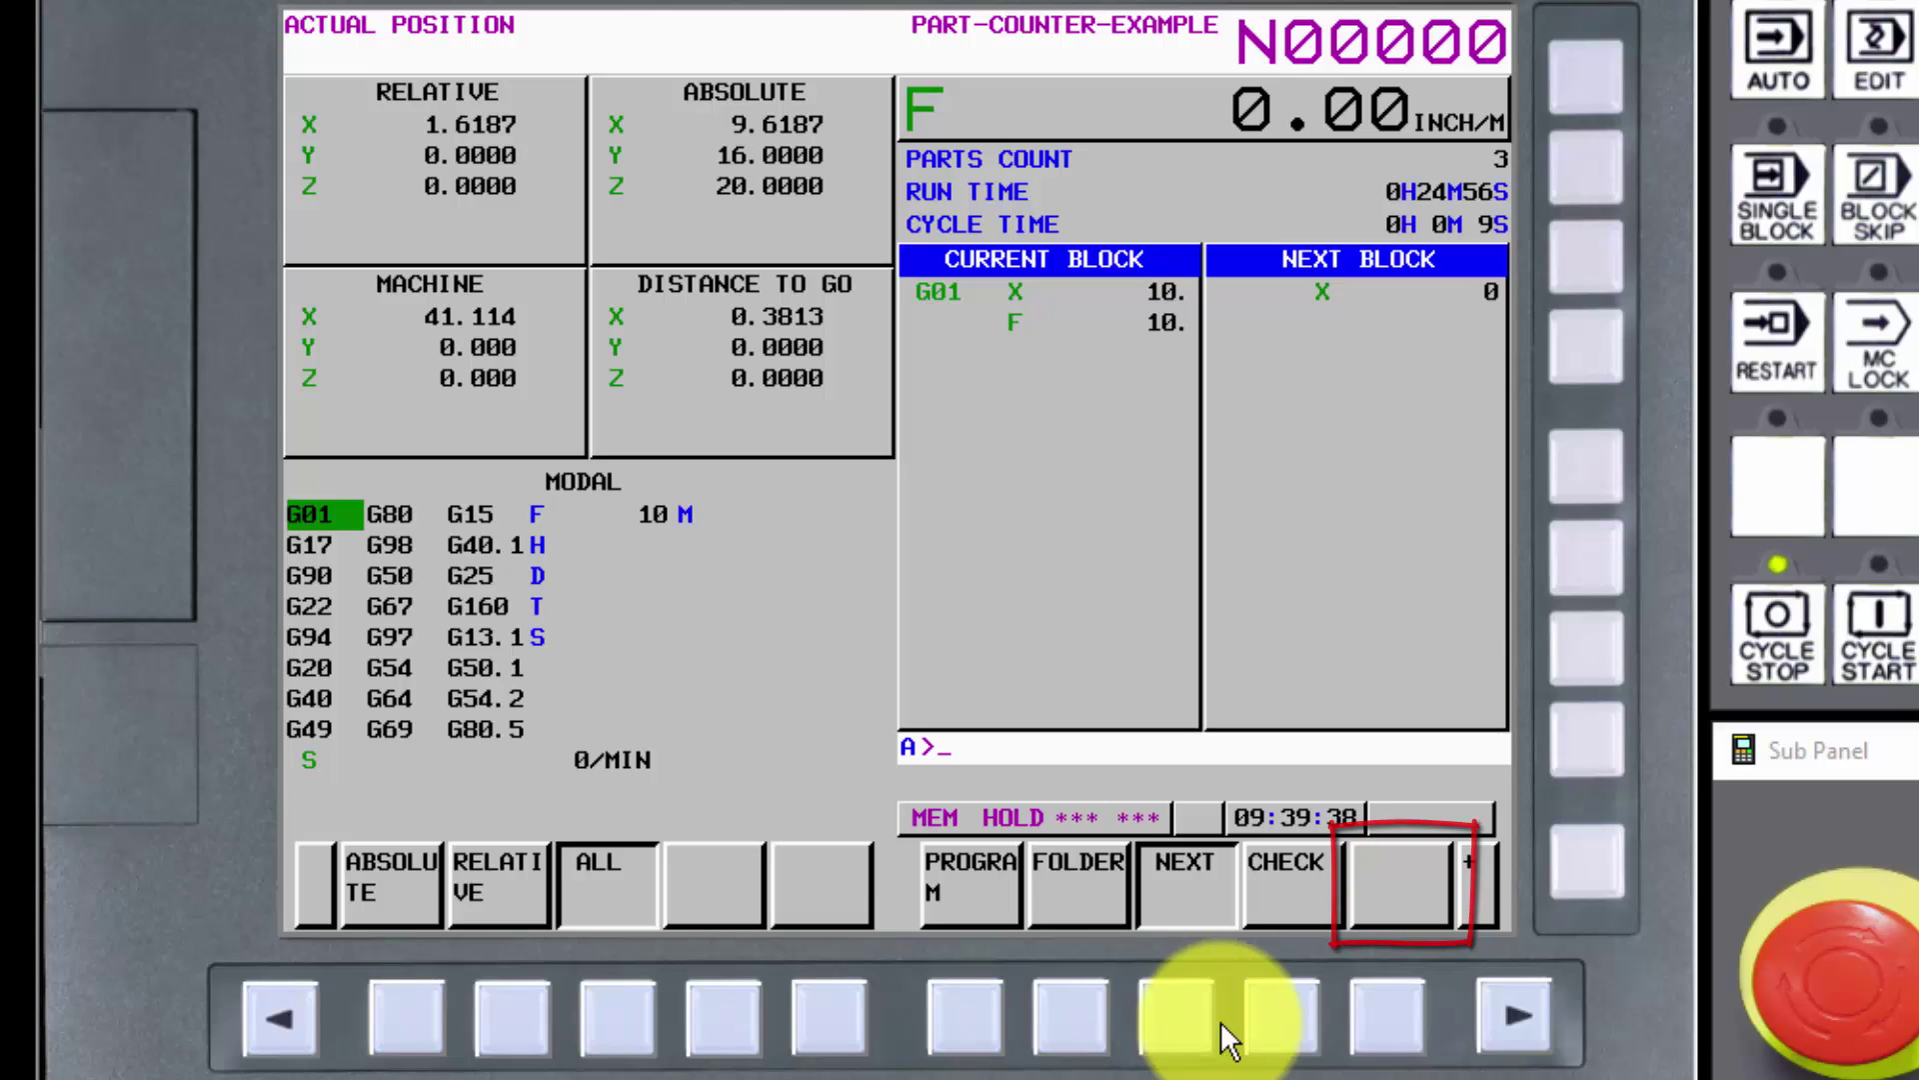
pyautogui.click(1276, 1013)
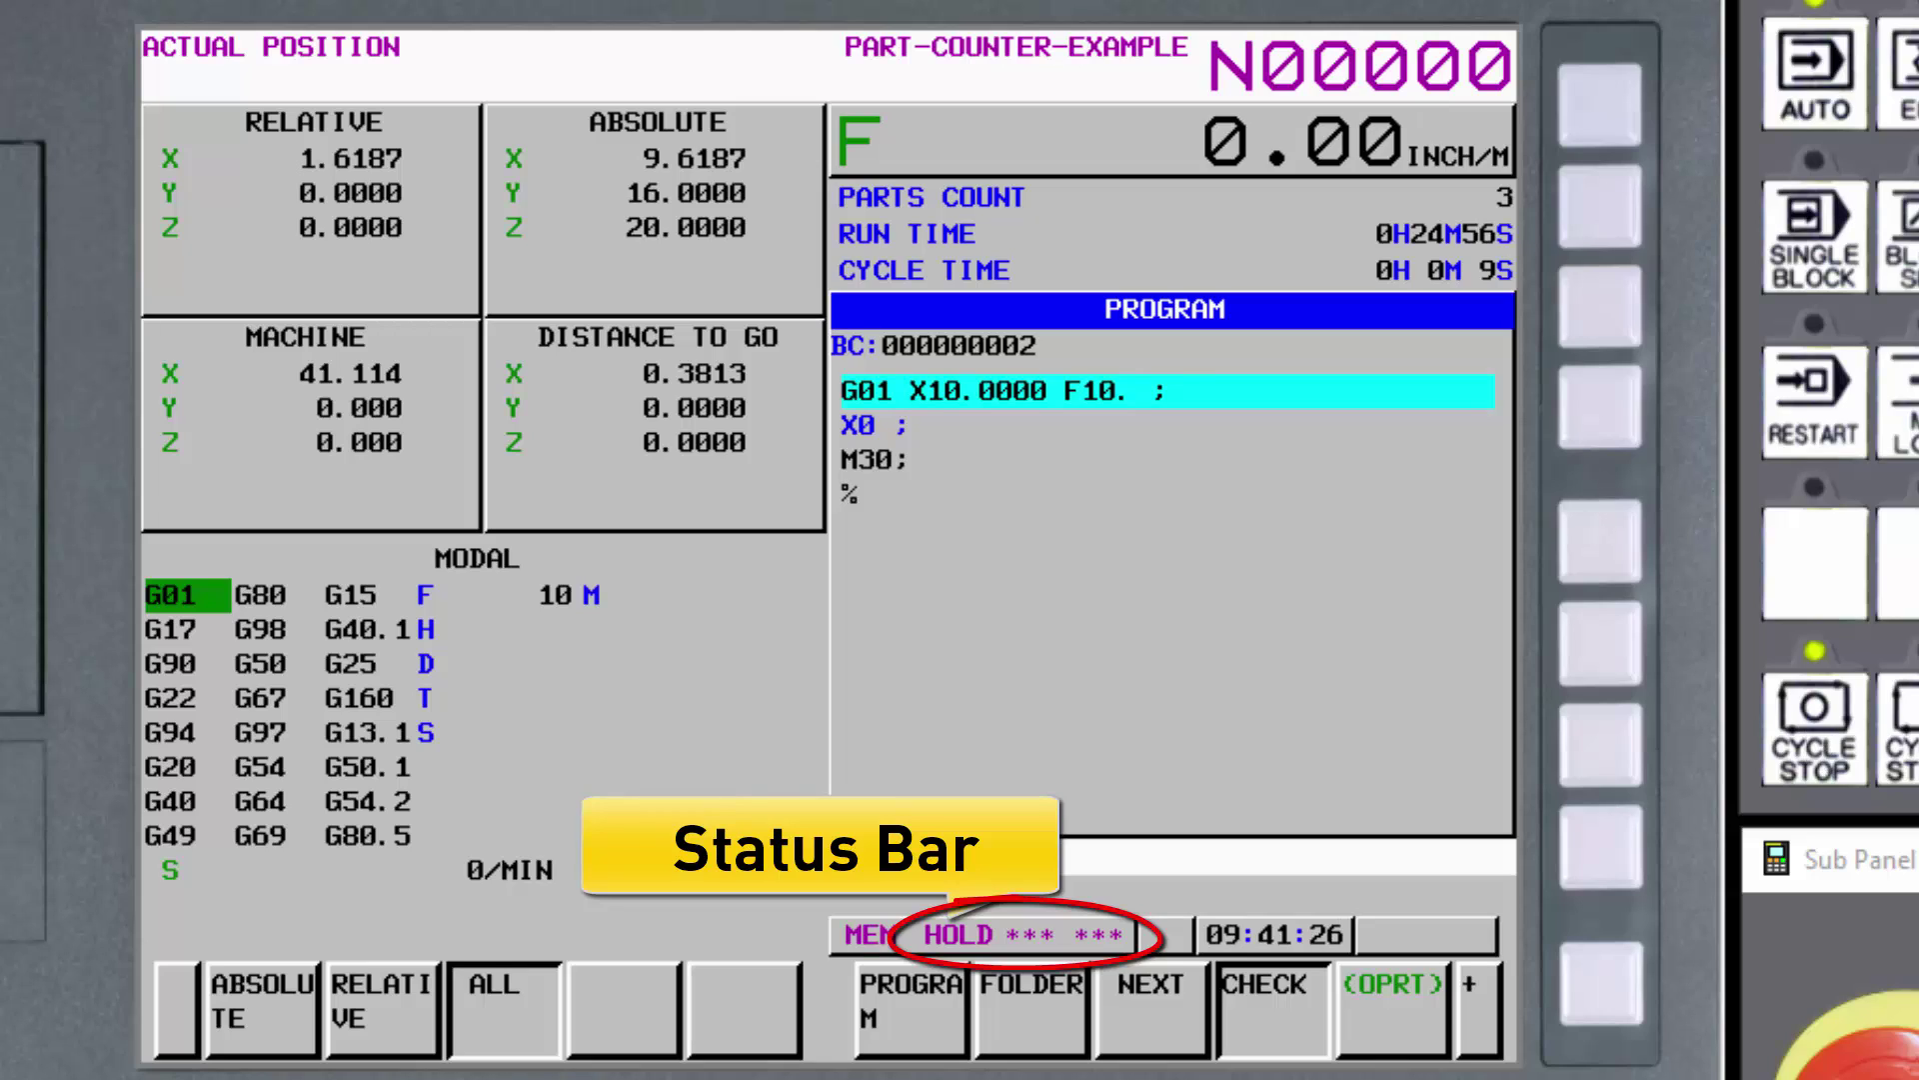
# Resume automatic execution of the held PART-COUNTER-EXAMPLE program
pyautogui.click(1904, 731)
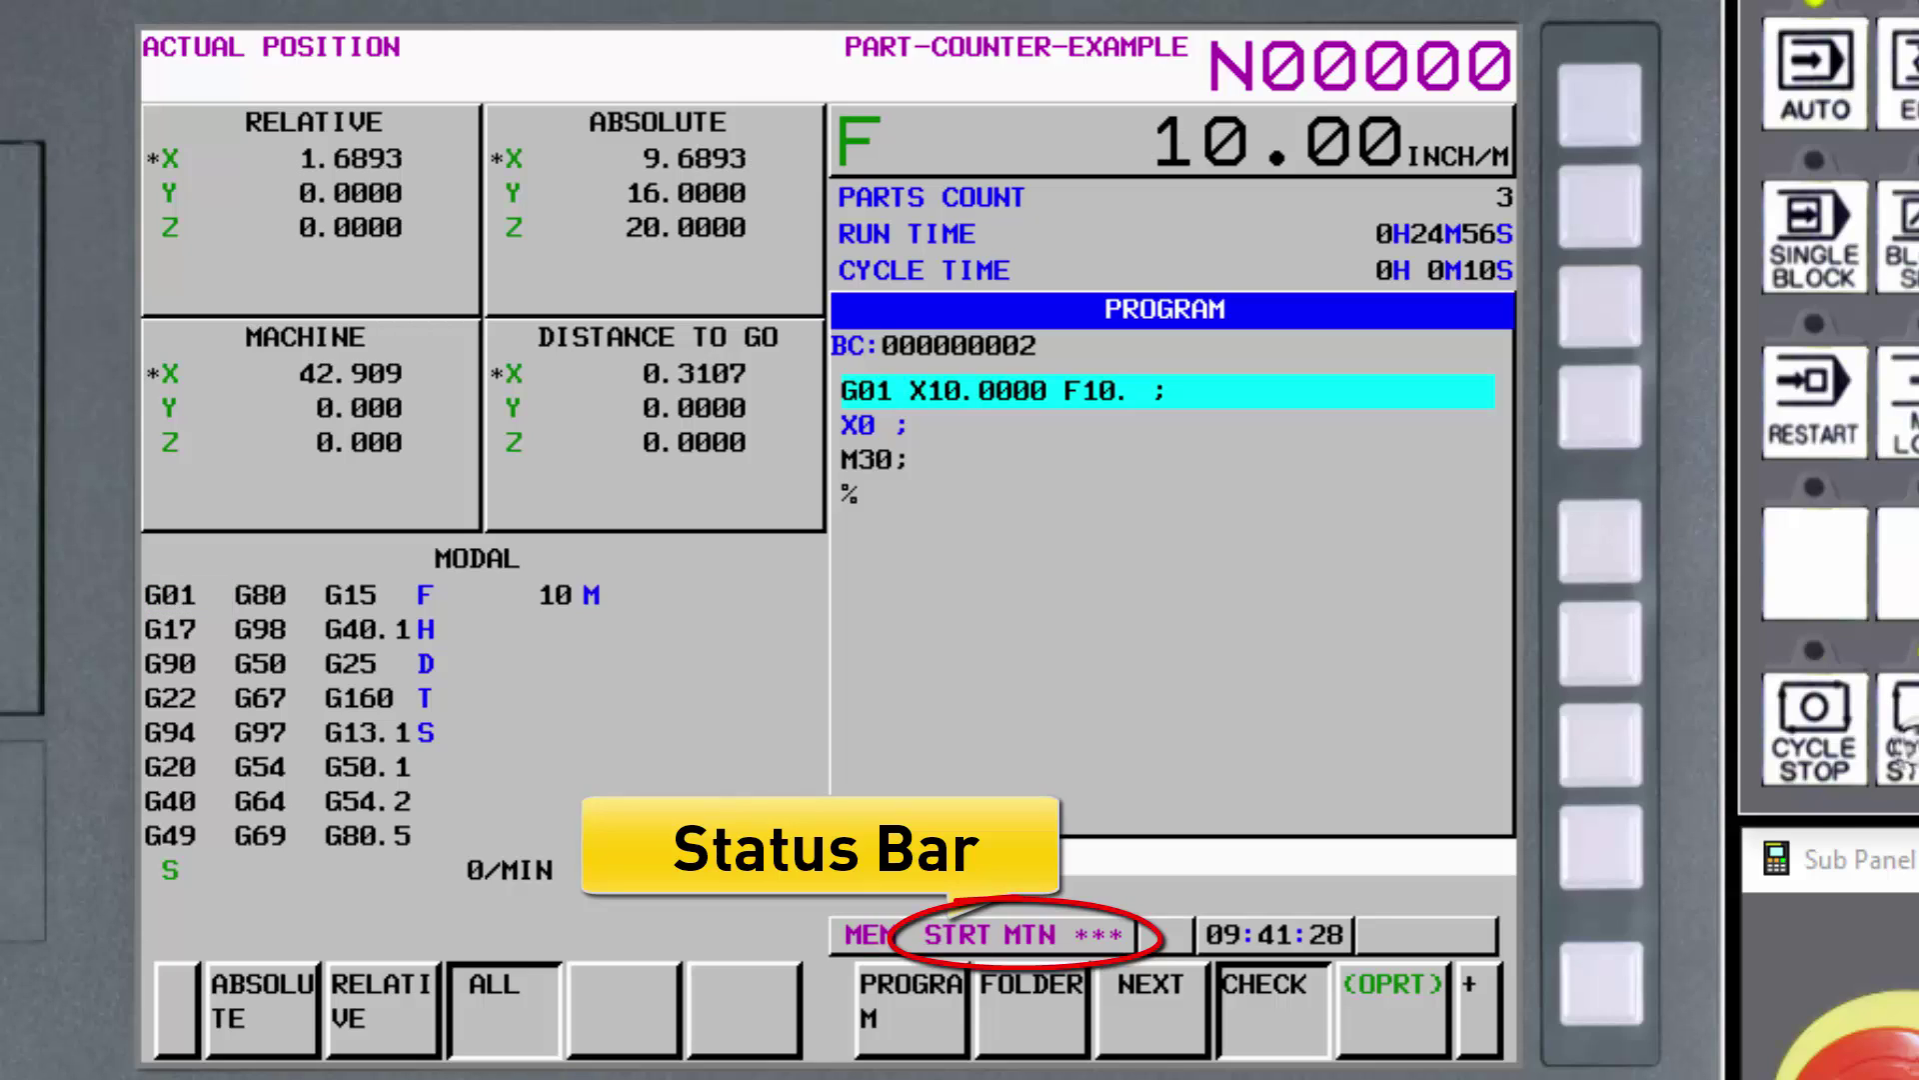
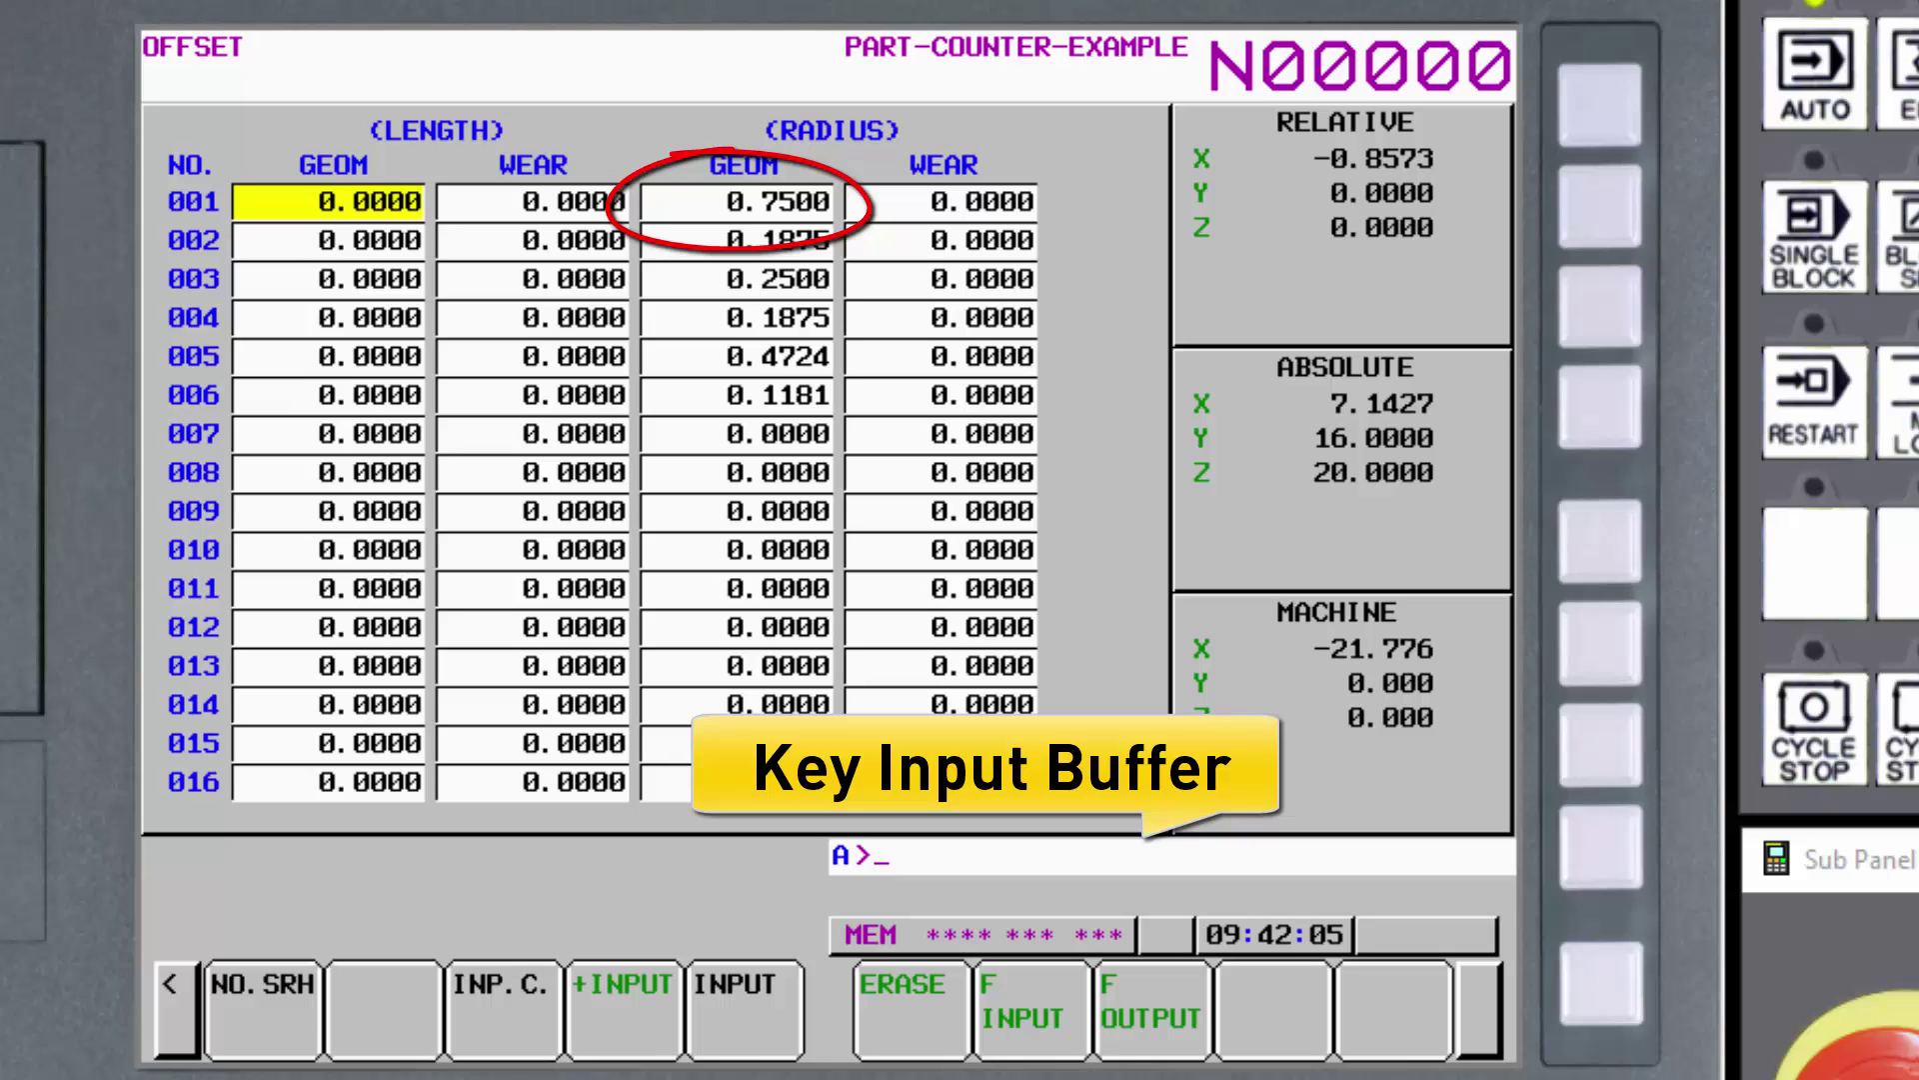
# Set the radius geometry value of tool offset 001 to 1
pyautogui.click(531, 202)
pyautogui.click(735, 201)
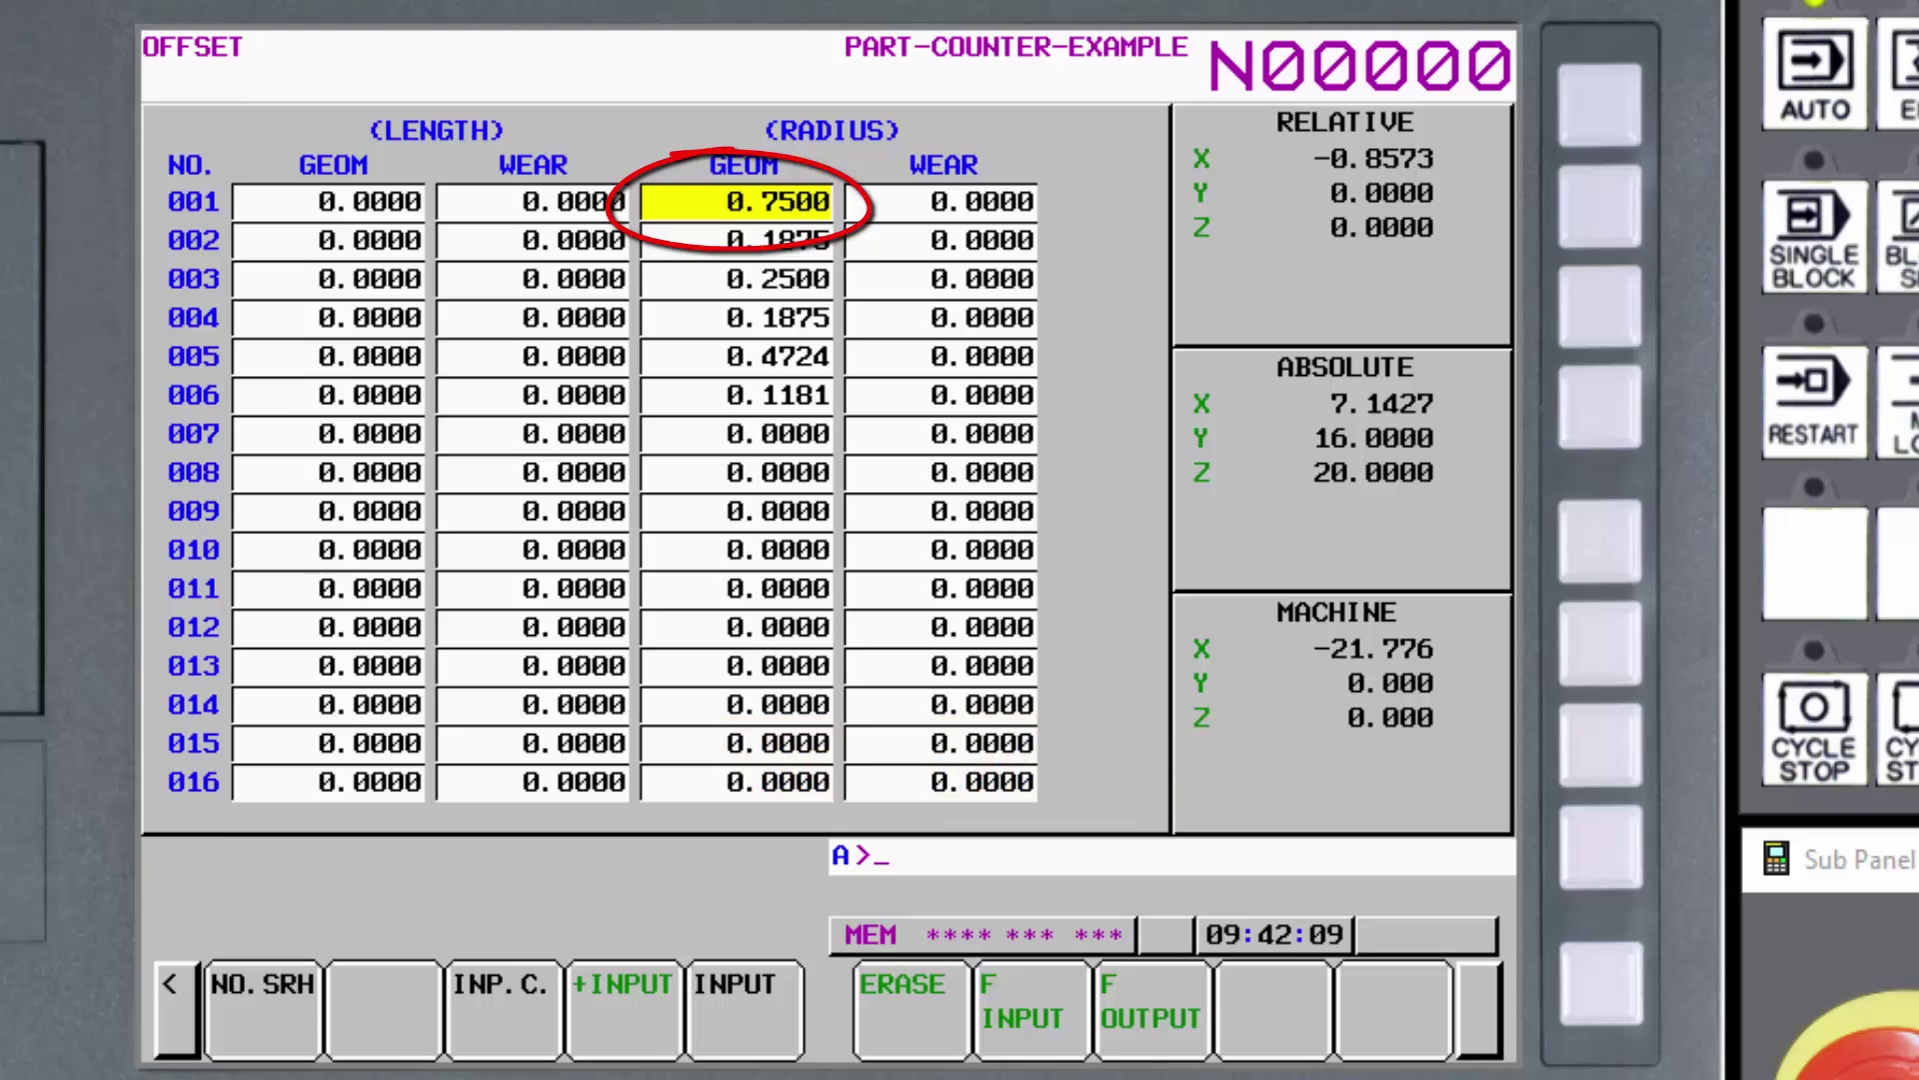
pyautogui.write('1.')
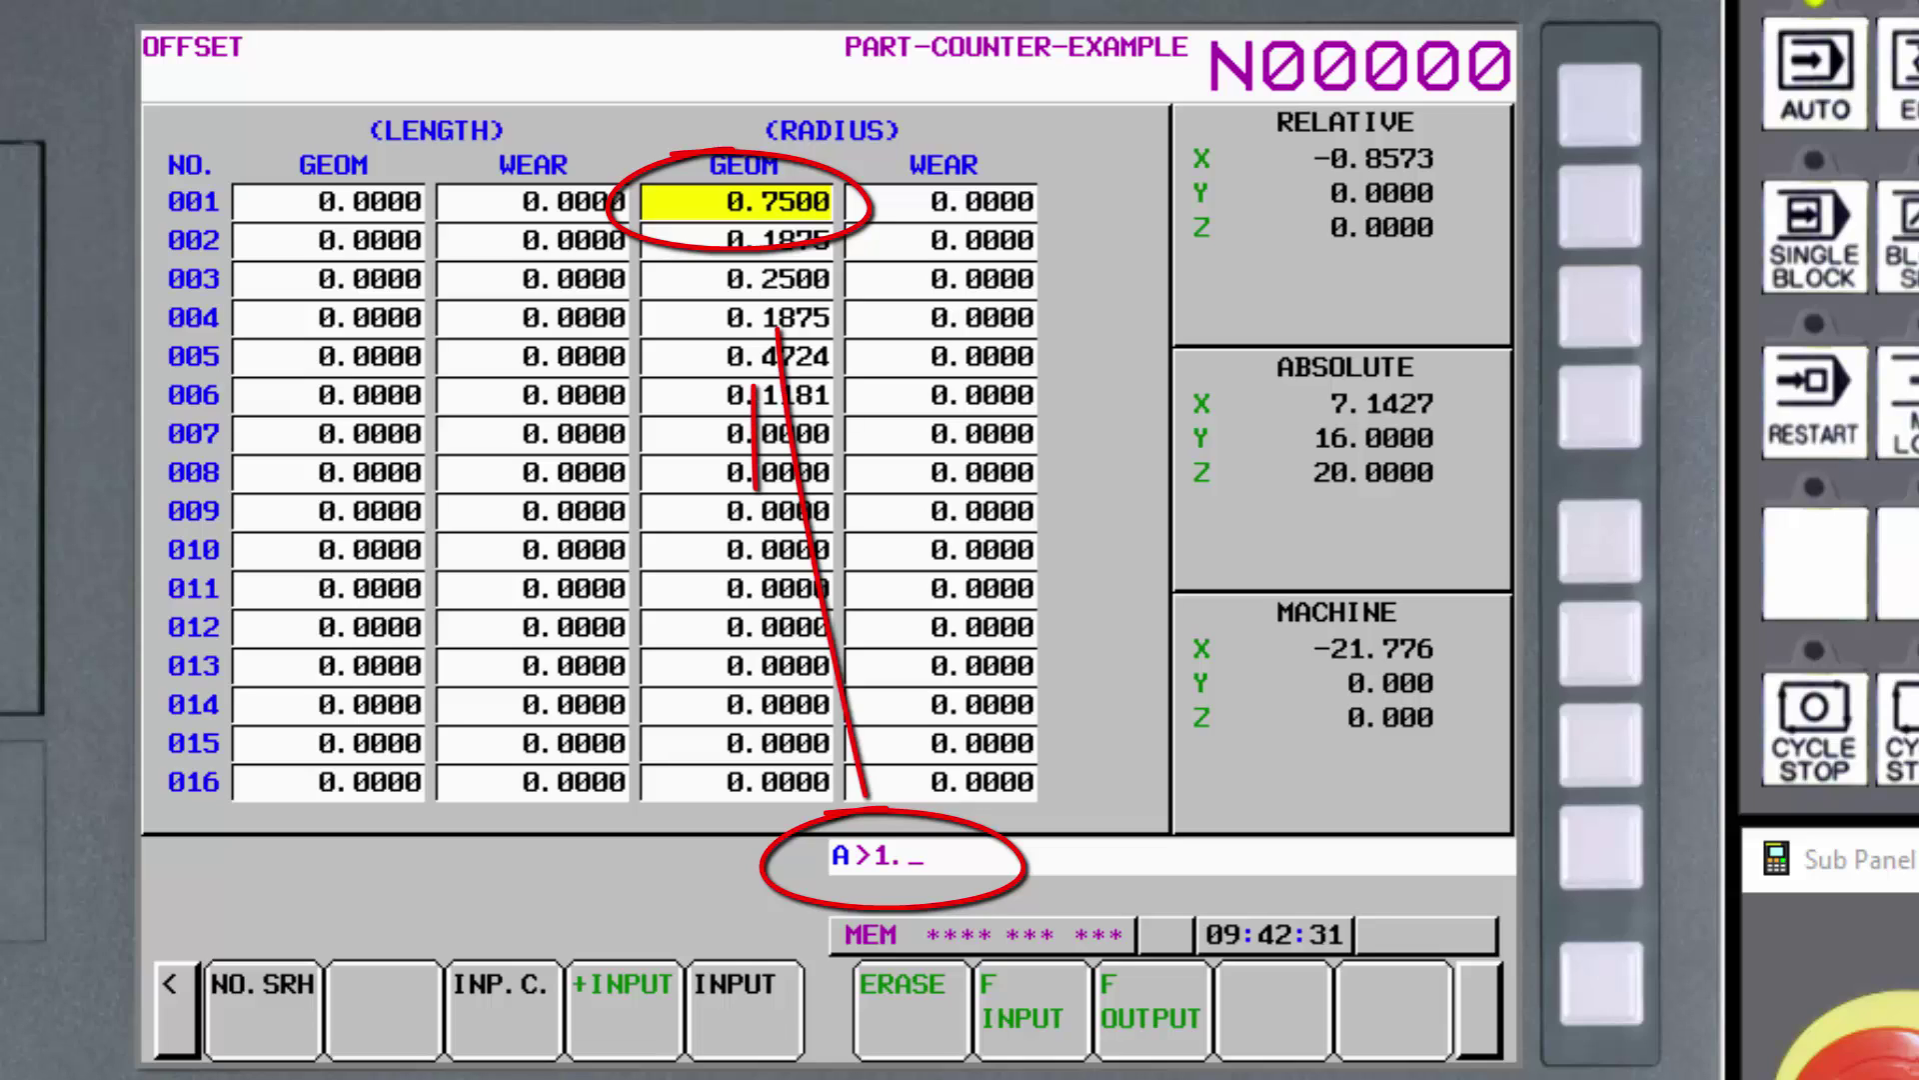
pyautogui.press('Return')
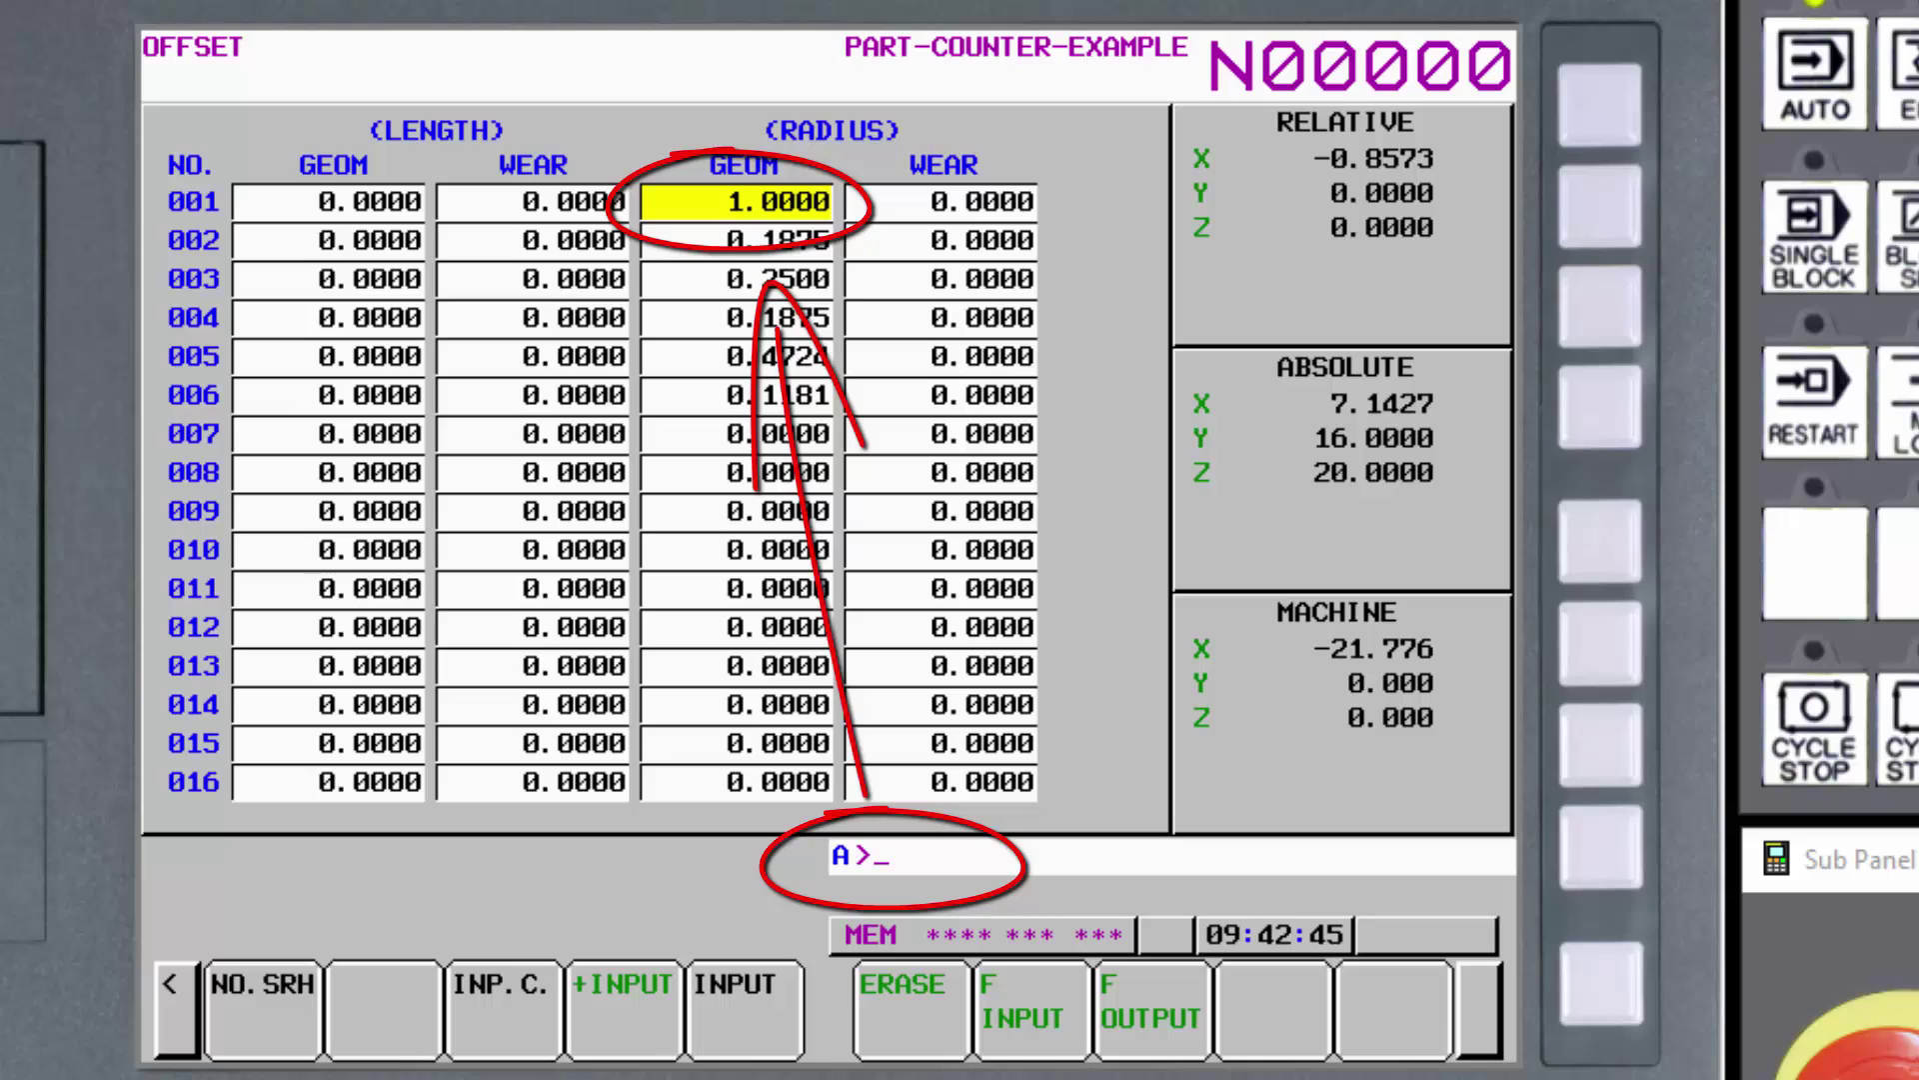
# Set the radius geometry value of tool offset 001 to .75
pyautogui.write('.75')
pyautogui.press('Return')
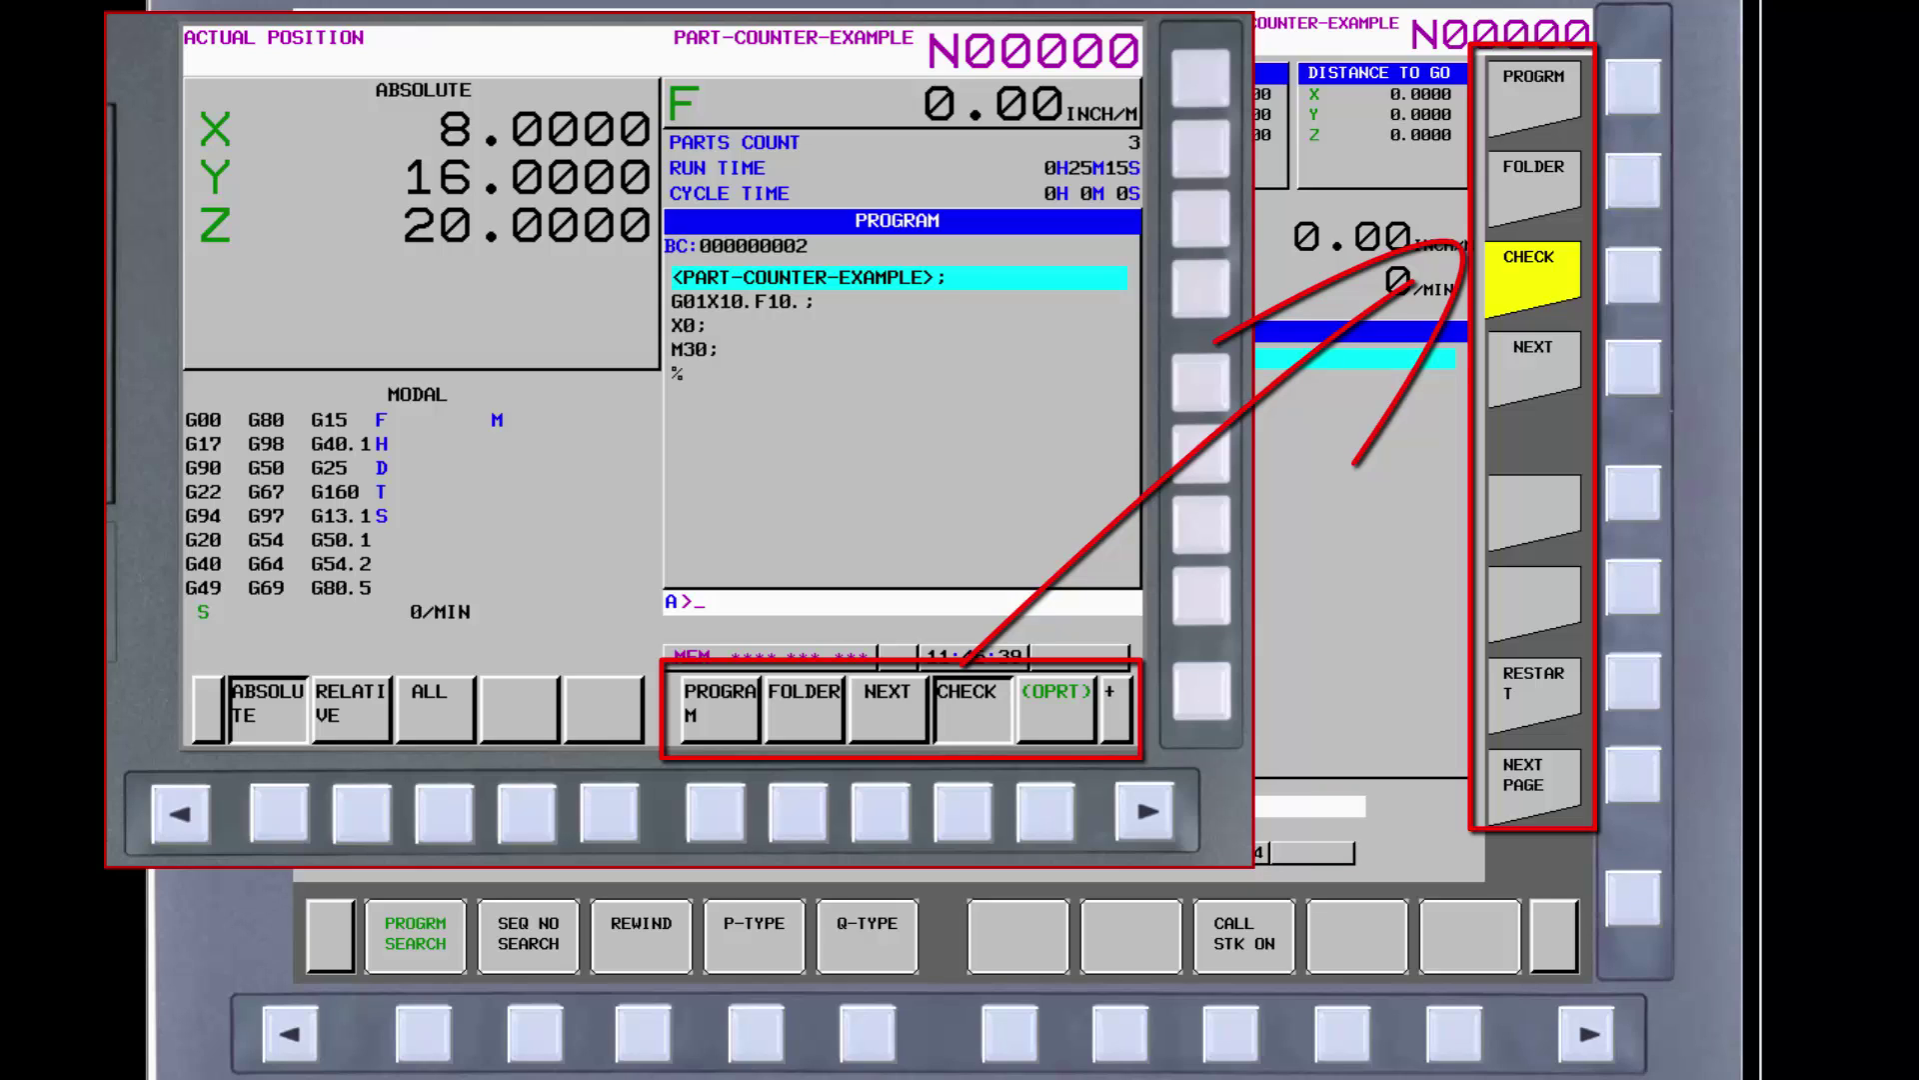
# View the further program functions and the operation functions of the check screen on the control with only horizontal soft keys
pyautogui.click(1147, 811)
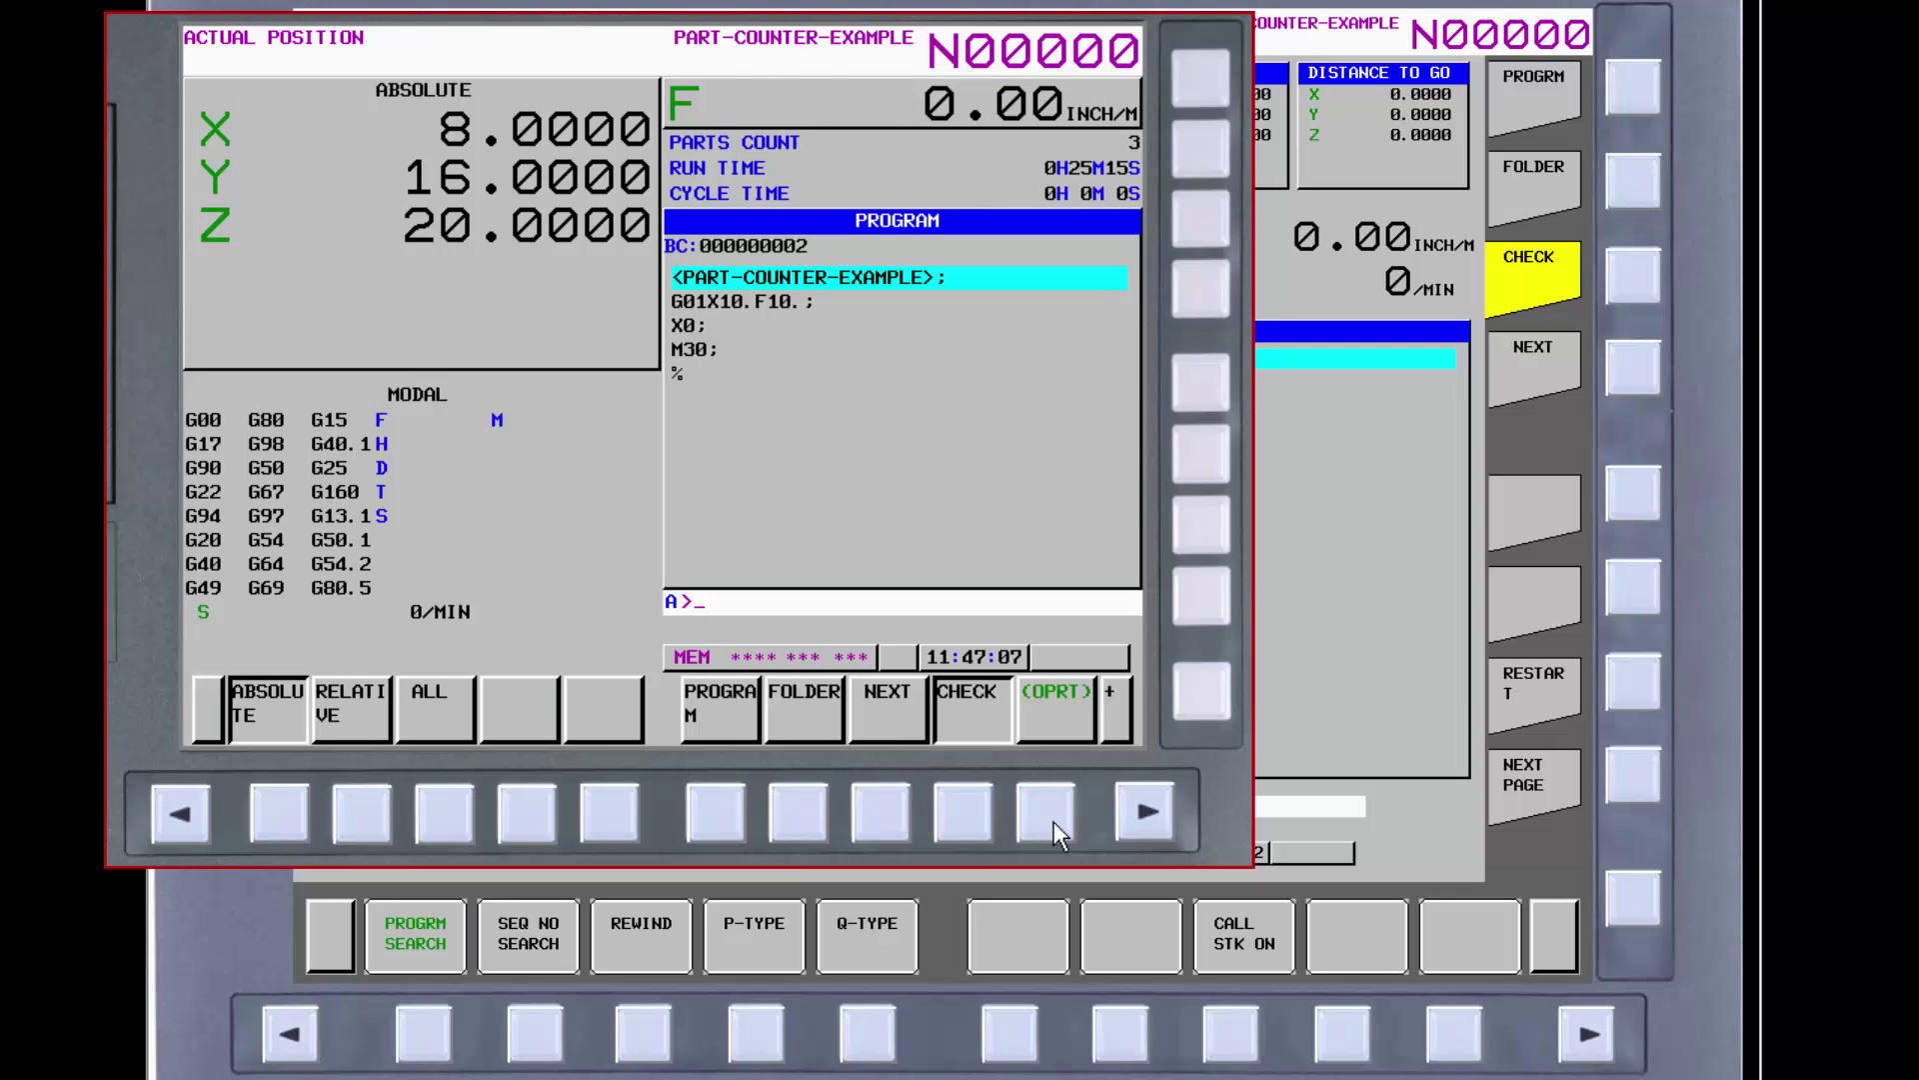
pyautogui.click(1058, 833)
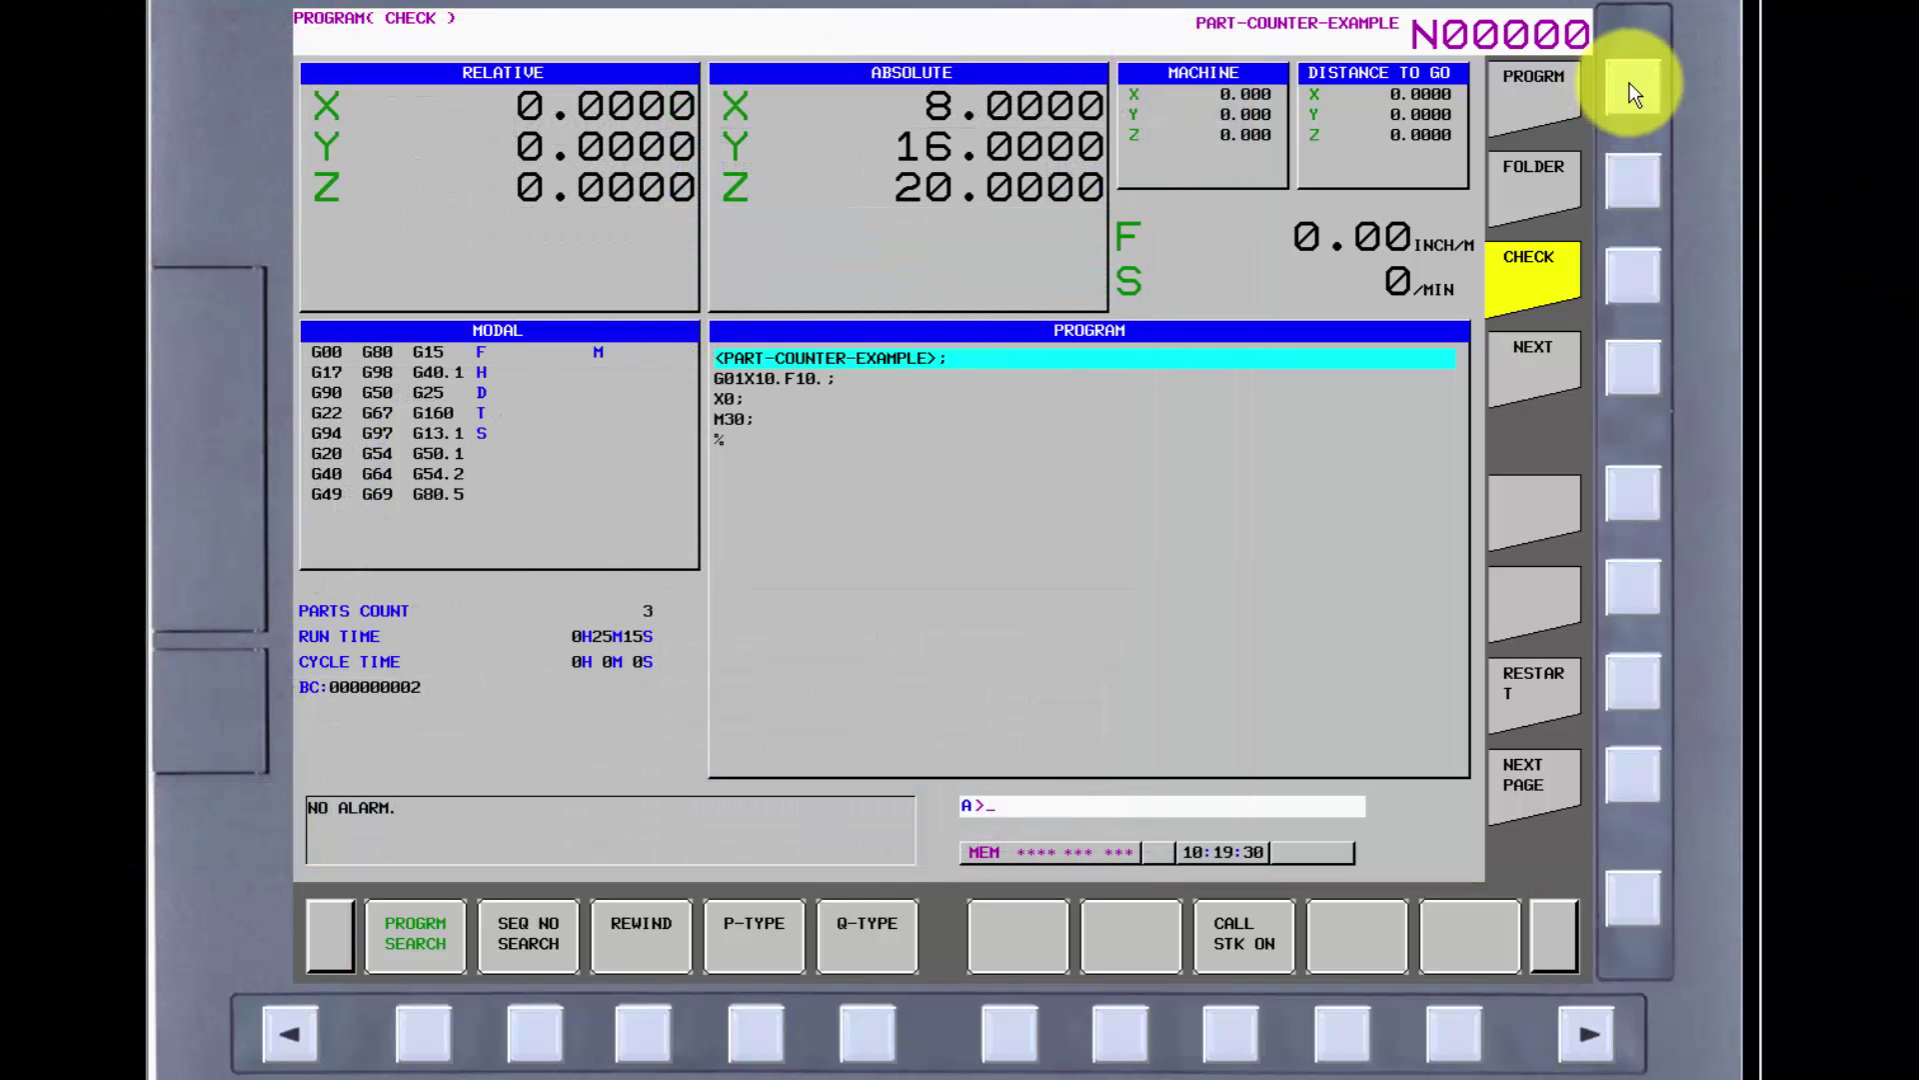
# Look through the program, folder, check and next-block screens on the control with vertical soft keys, and return to its top-level function list
pyautogui.click(1632, 88)
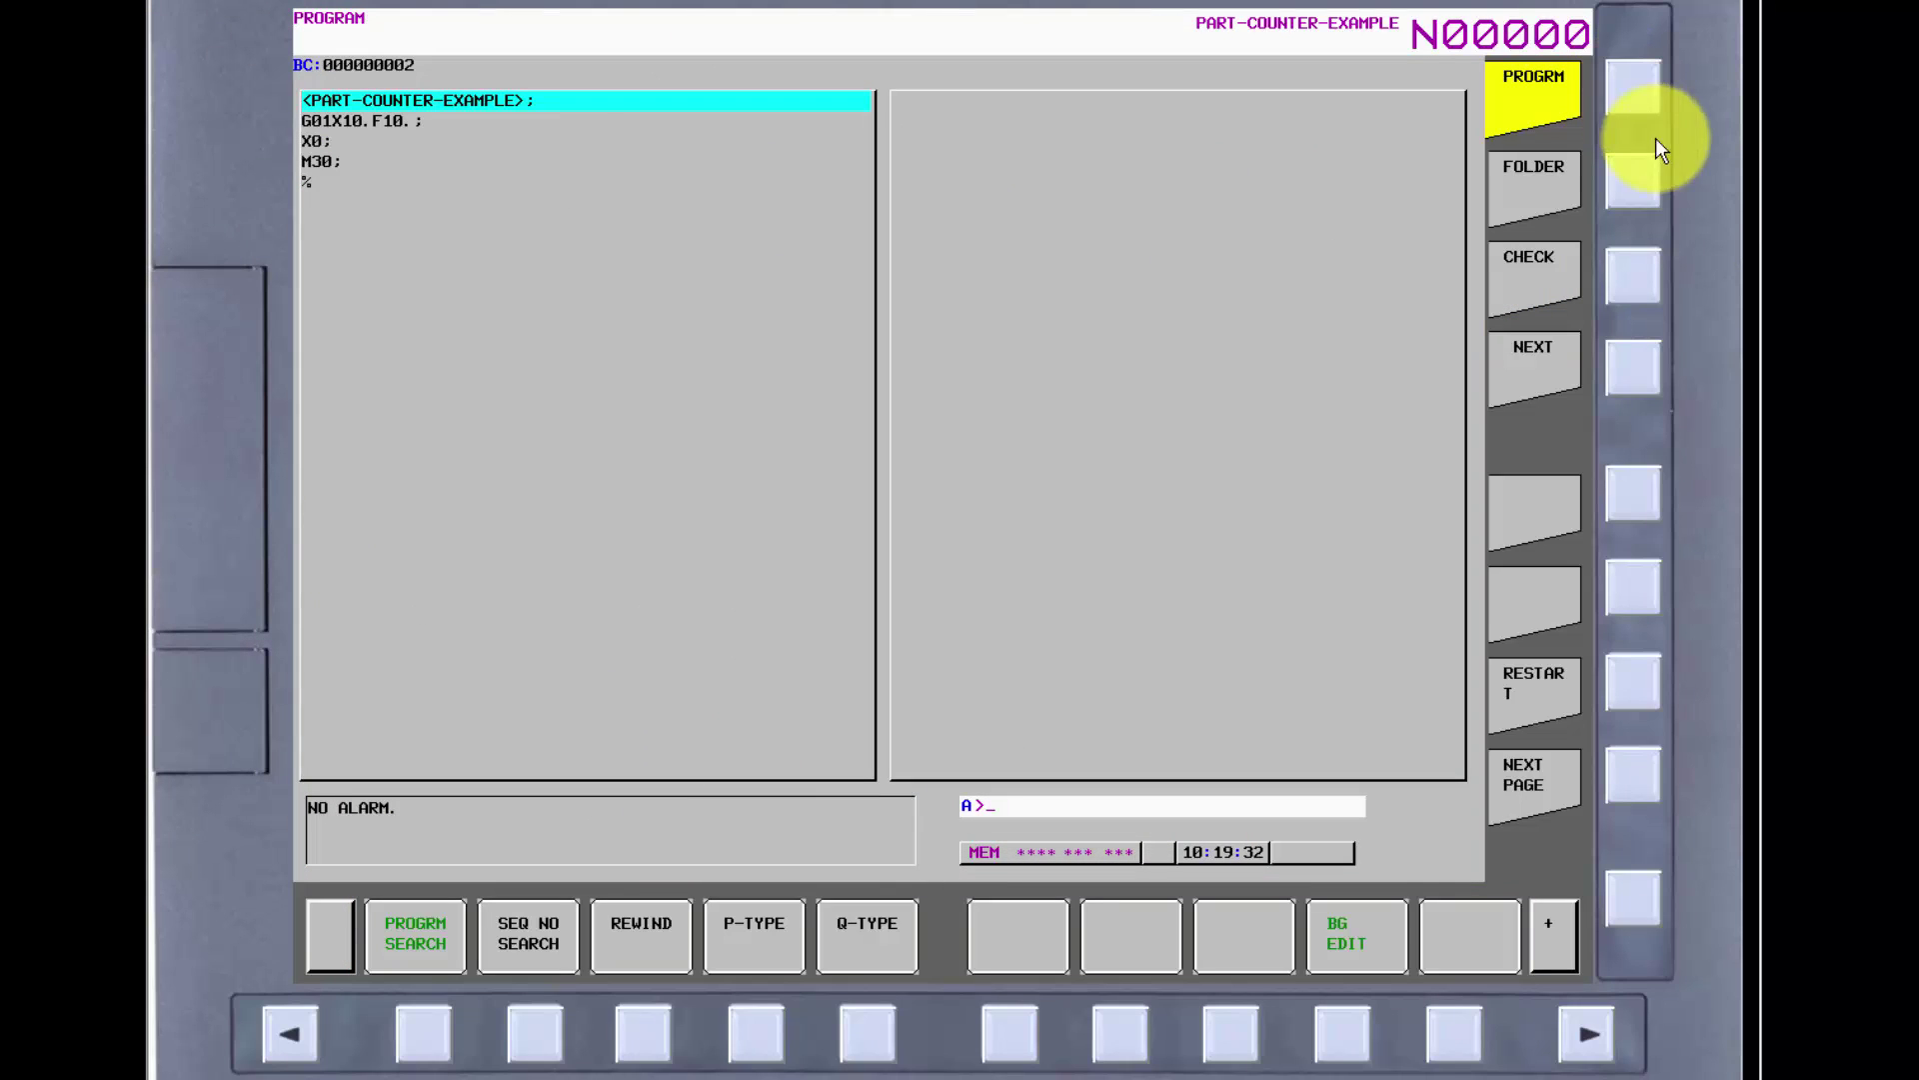
pyautogui.click(1639, 195)
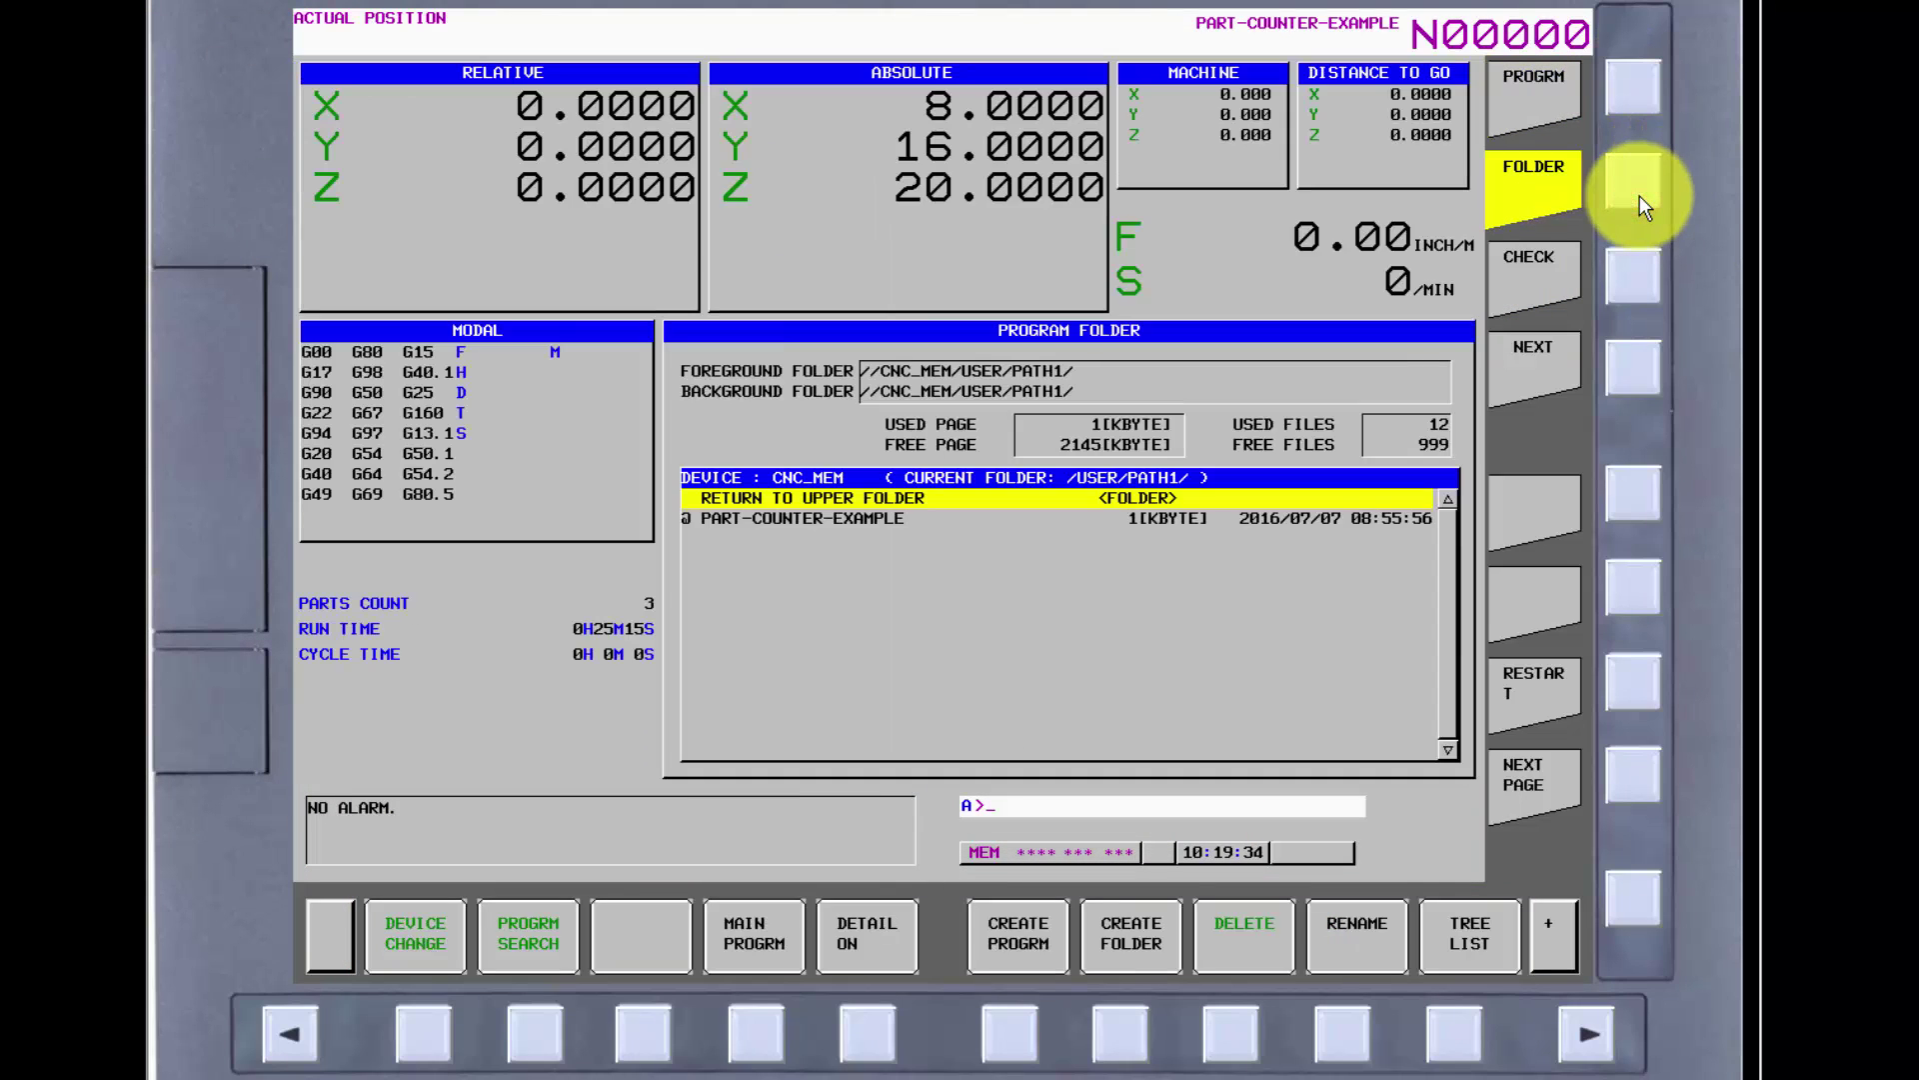
pyautogui.click(1636, 278)
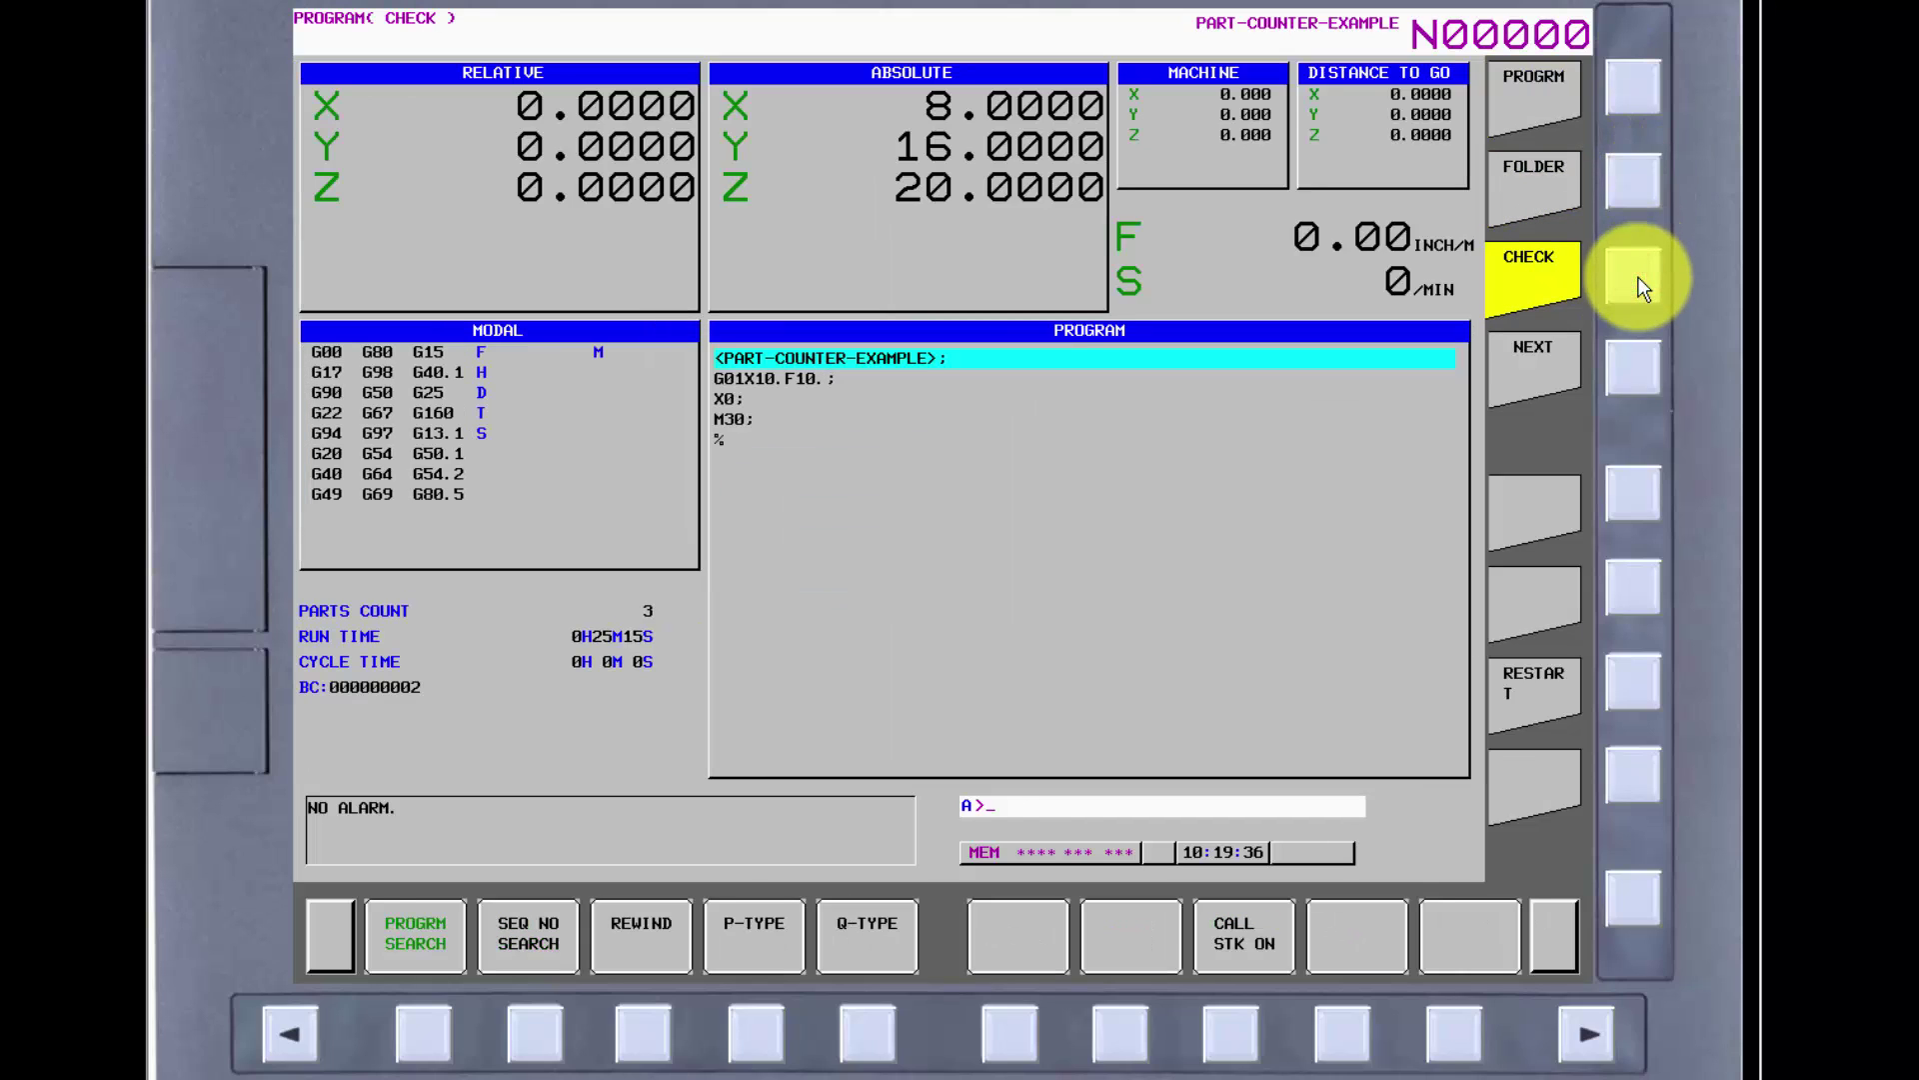
pyautogui.click(1639, 371)
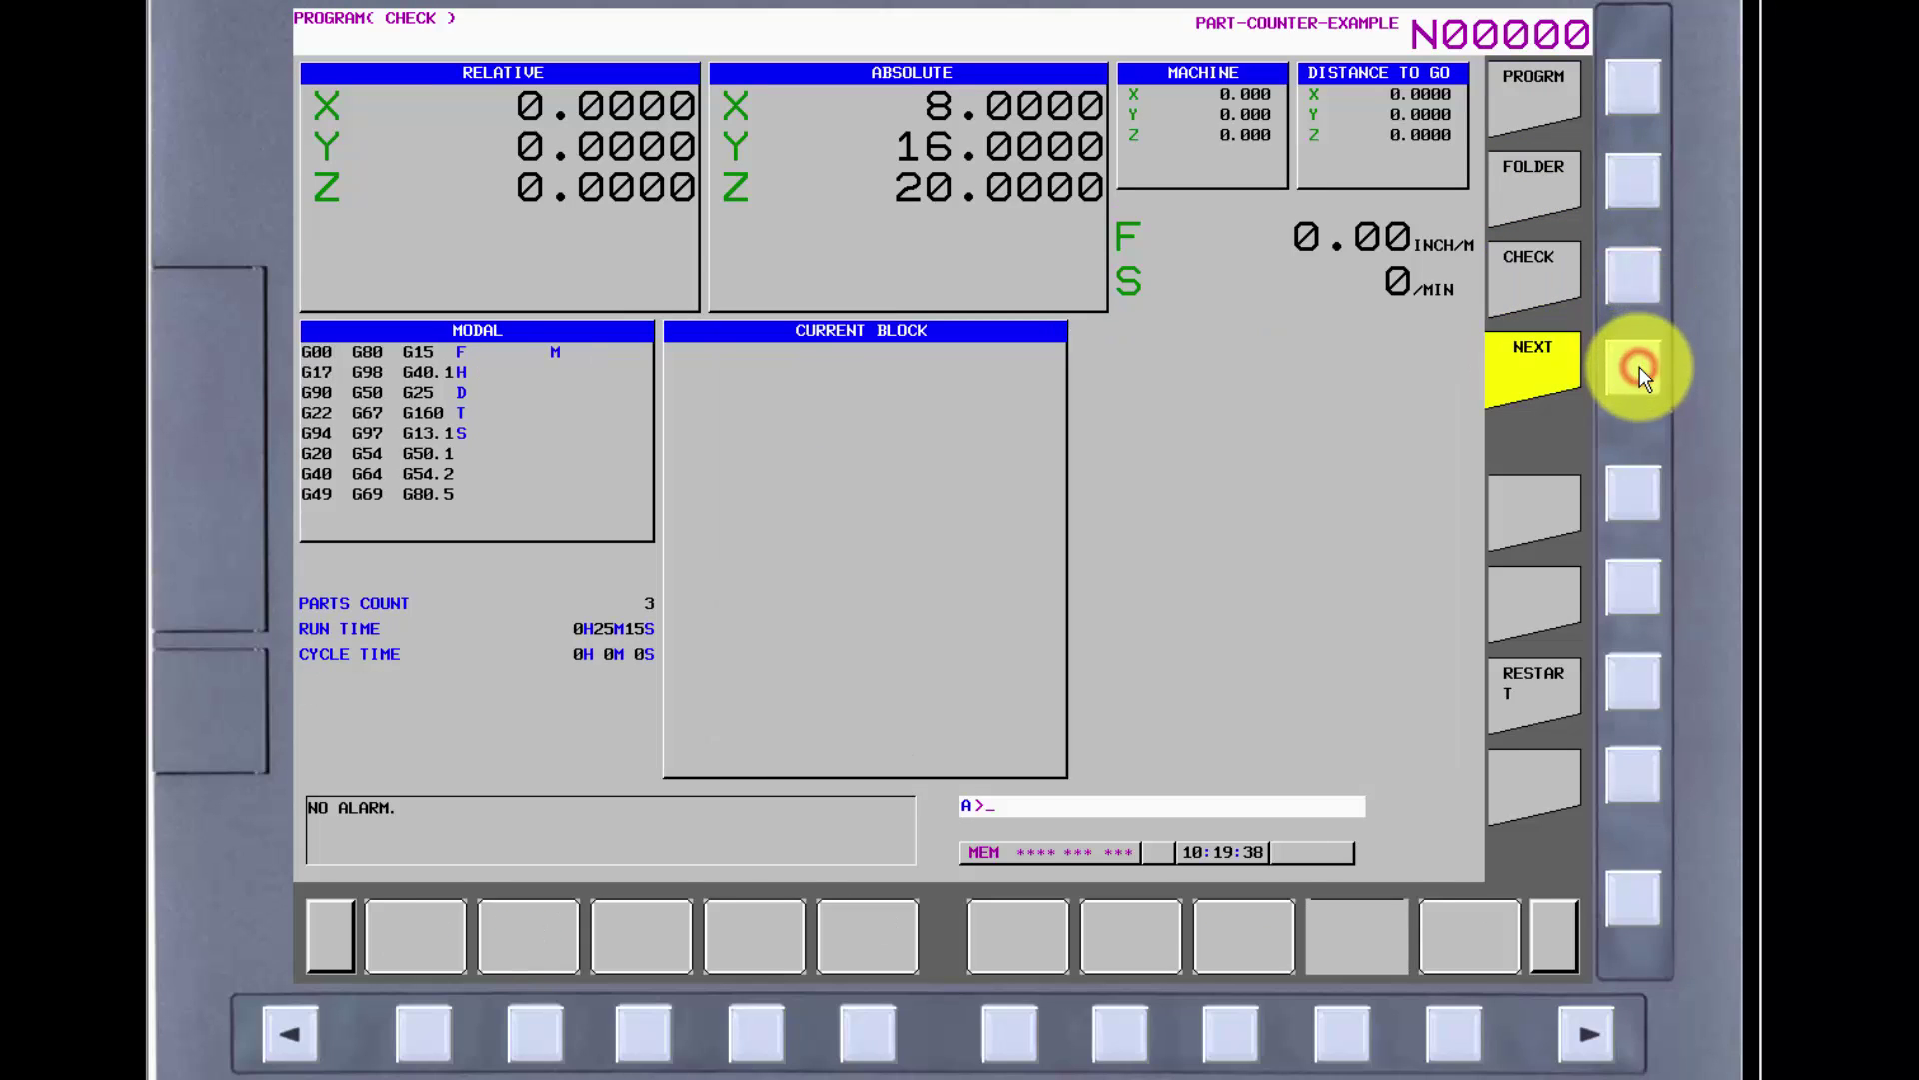
pyautogui.click(1635, 275)
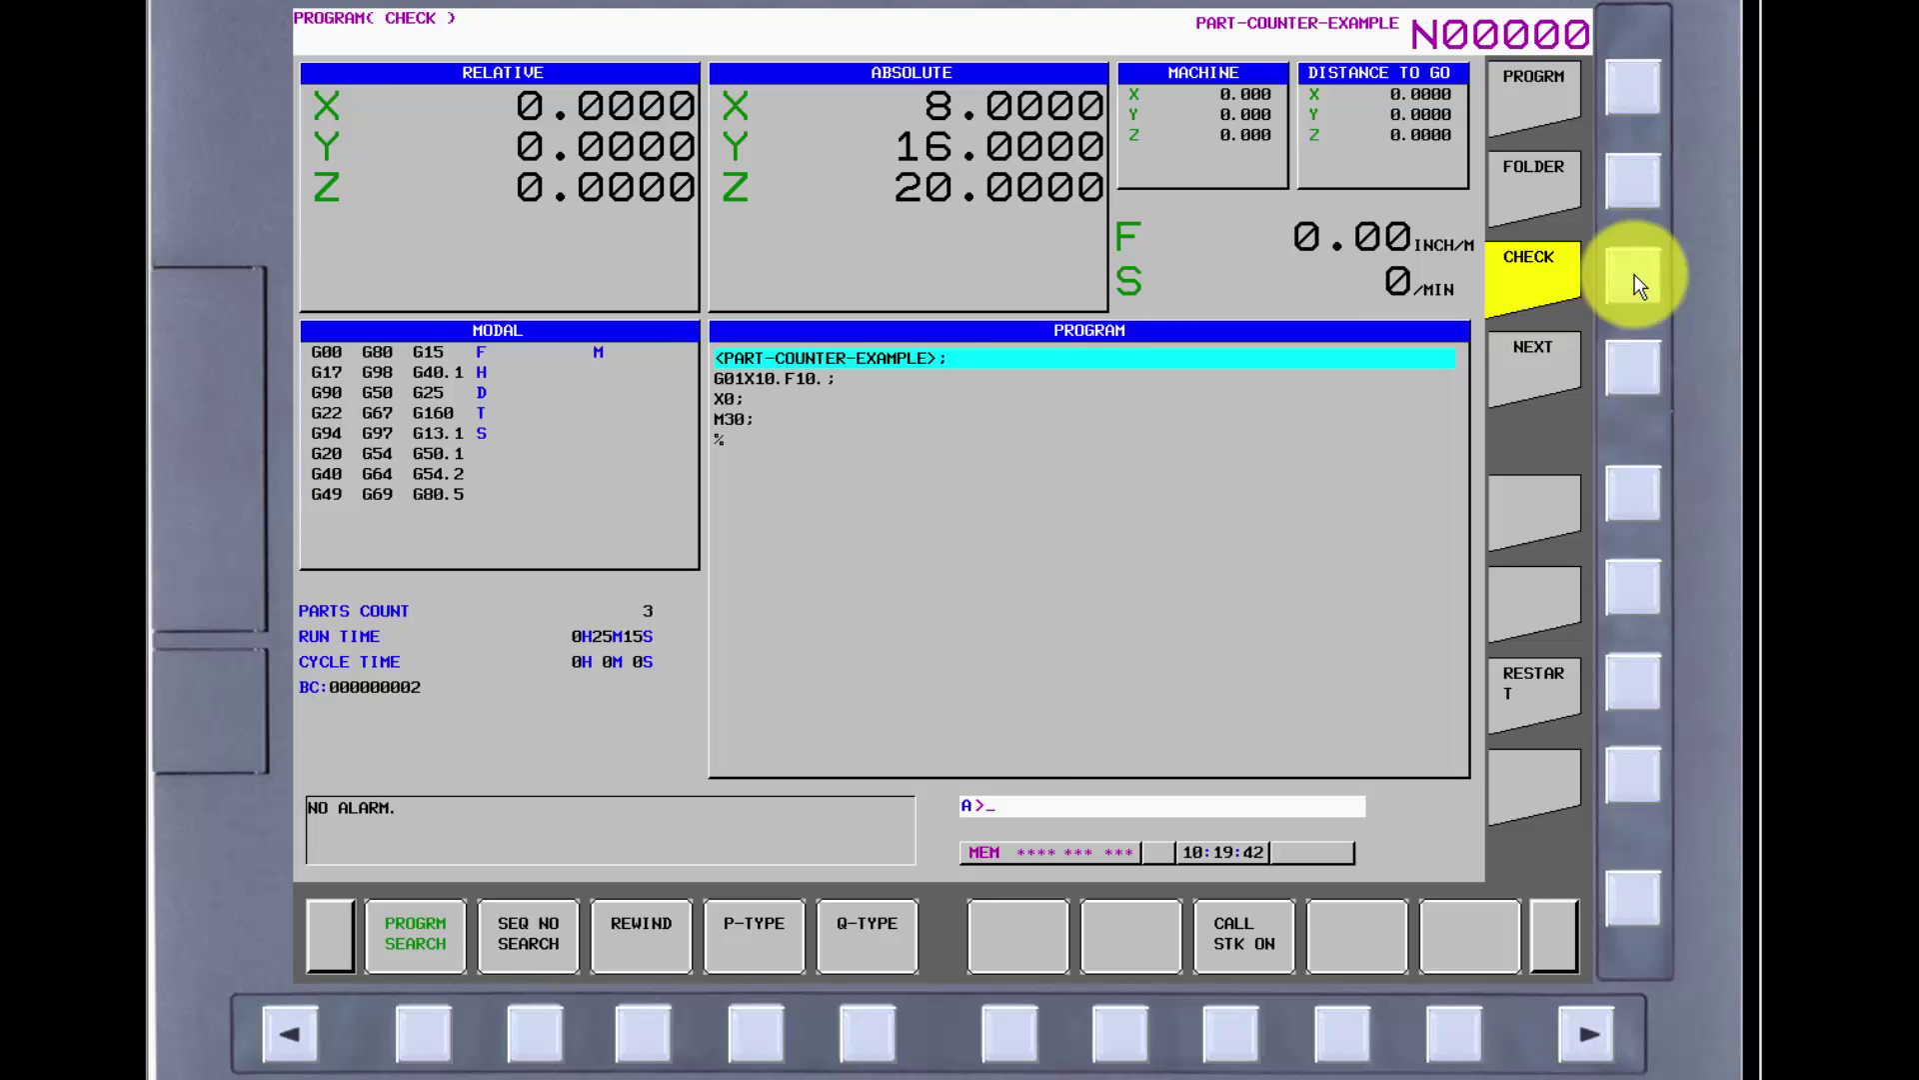
pyautogui.click(1639, 902)
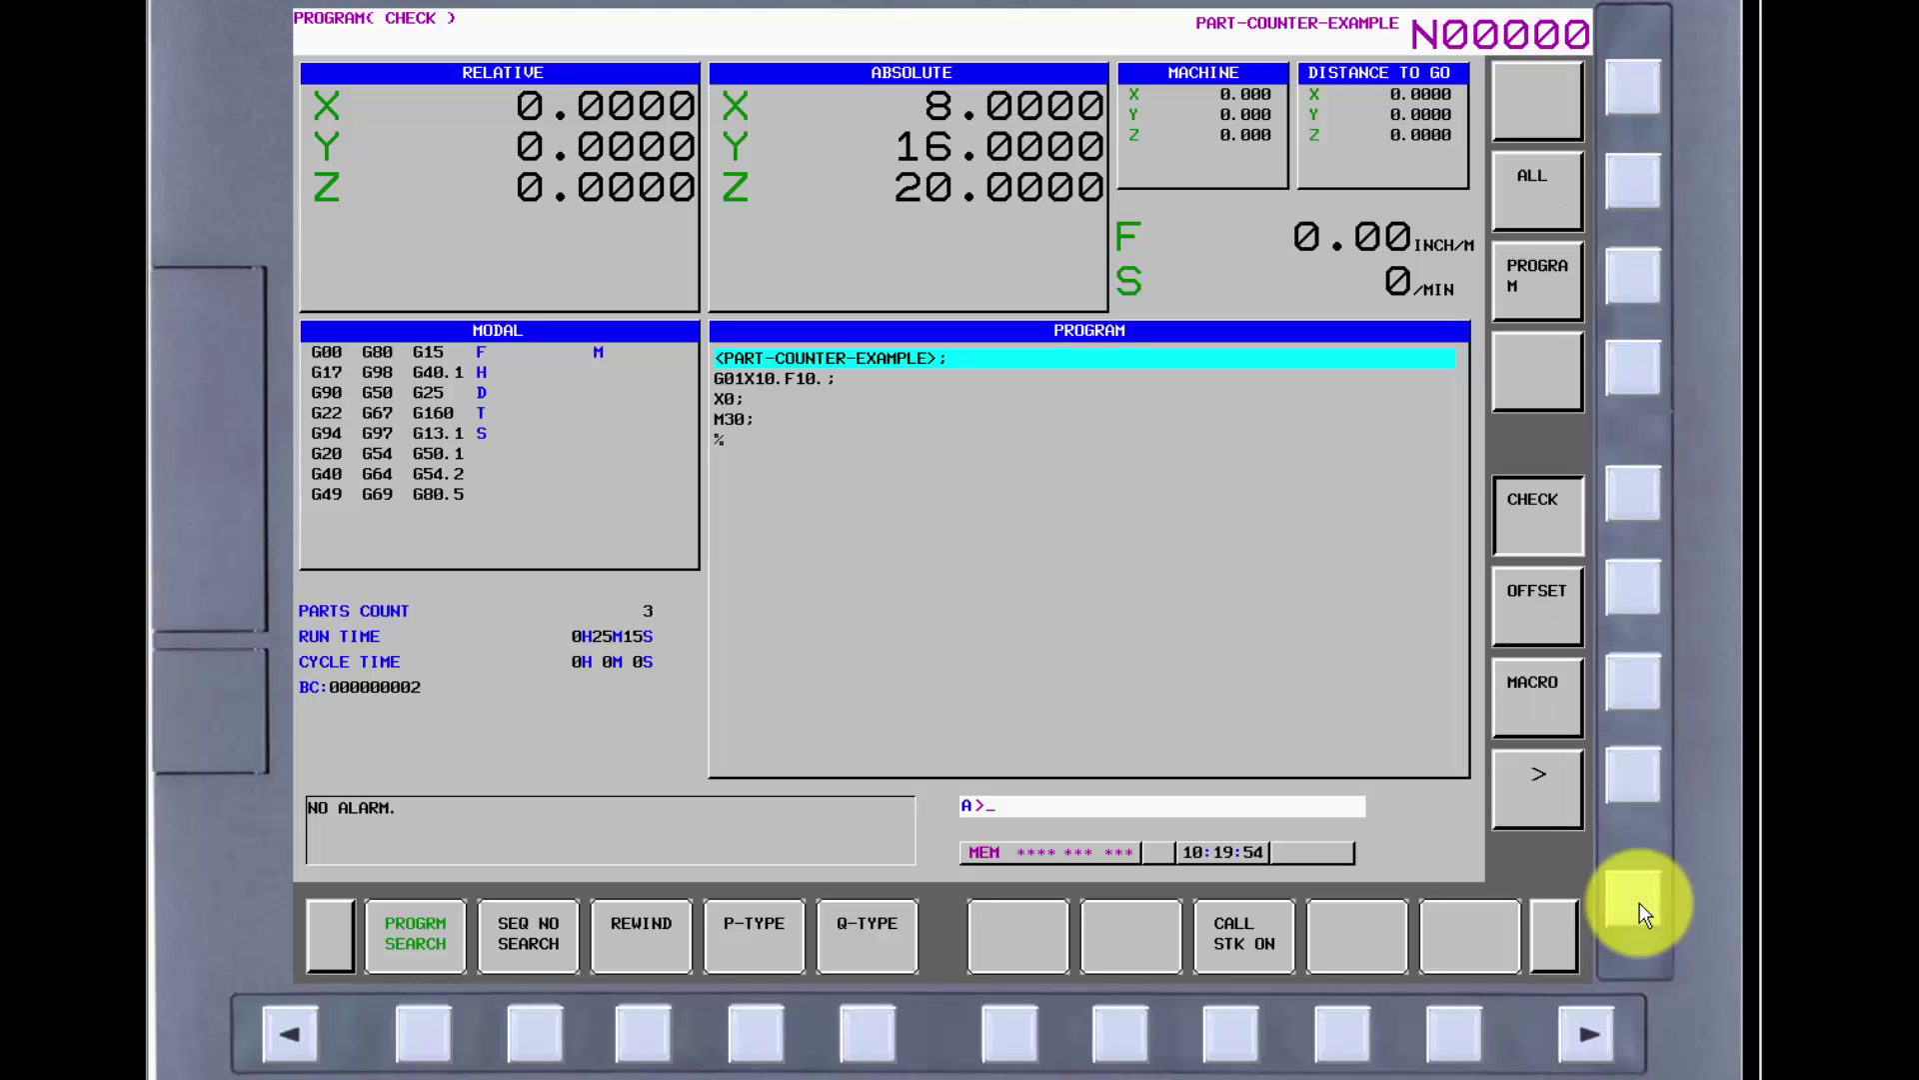
# View the all-position, program, check, offset and custom macro screens from the top-level function list
pyautogui.click(1631, 175)
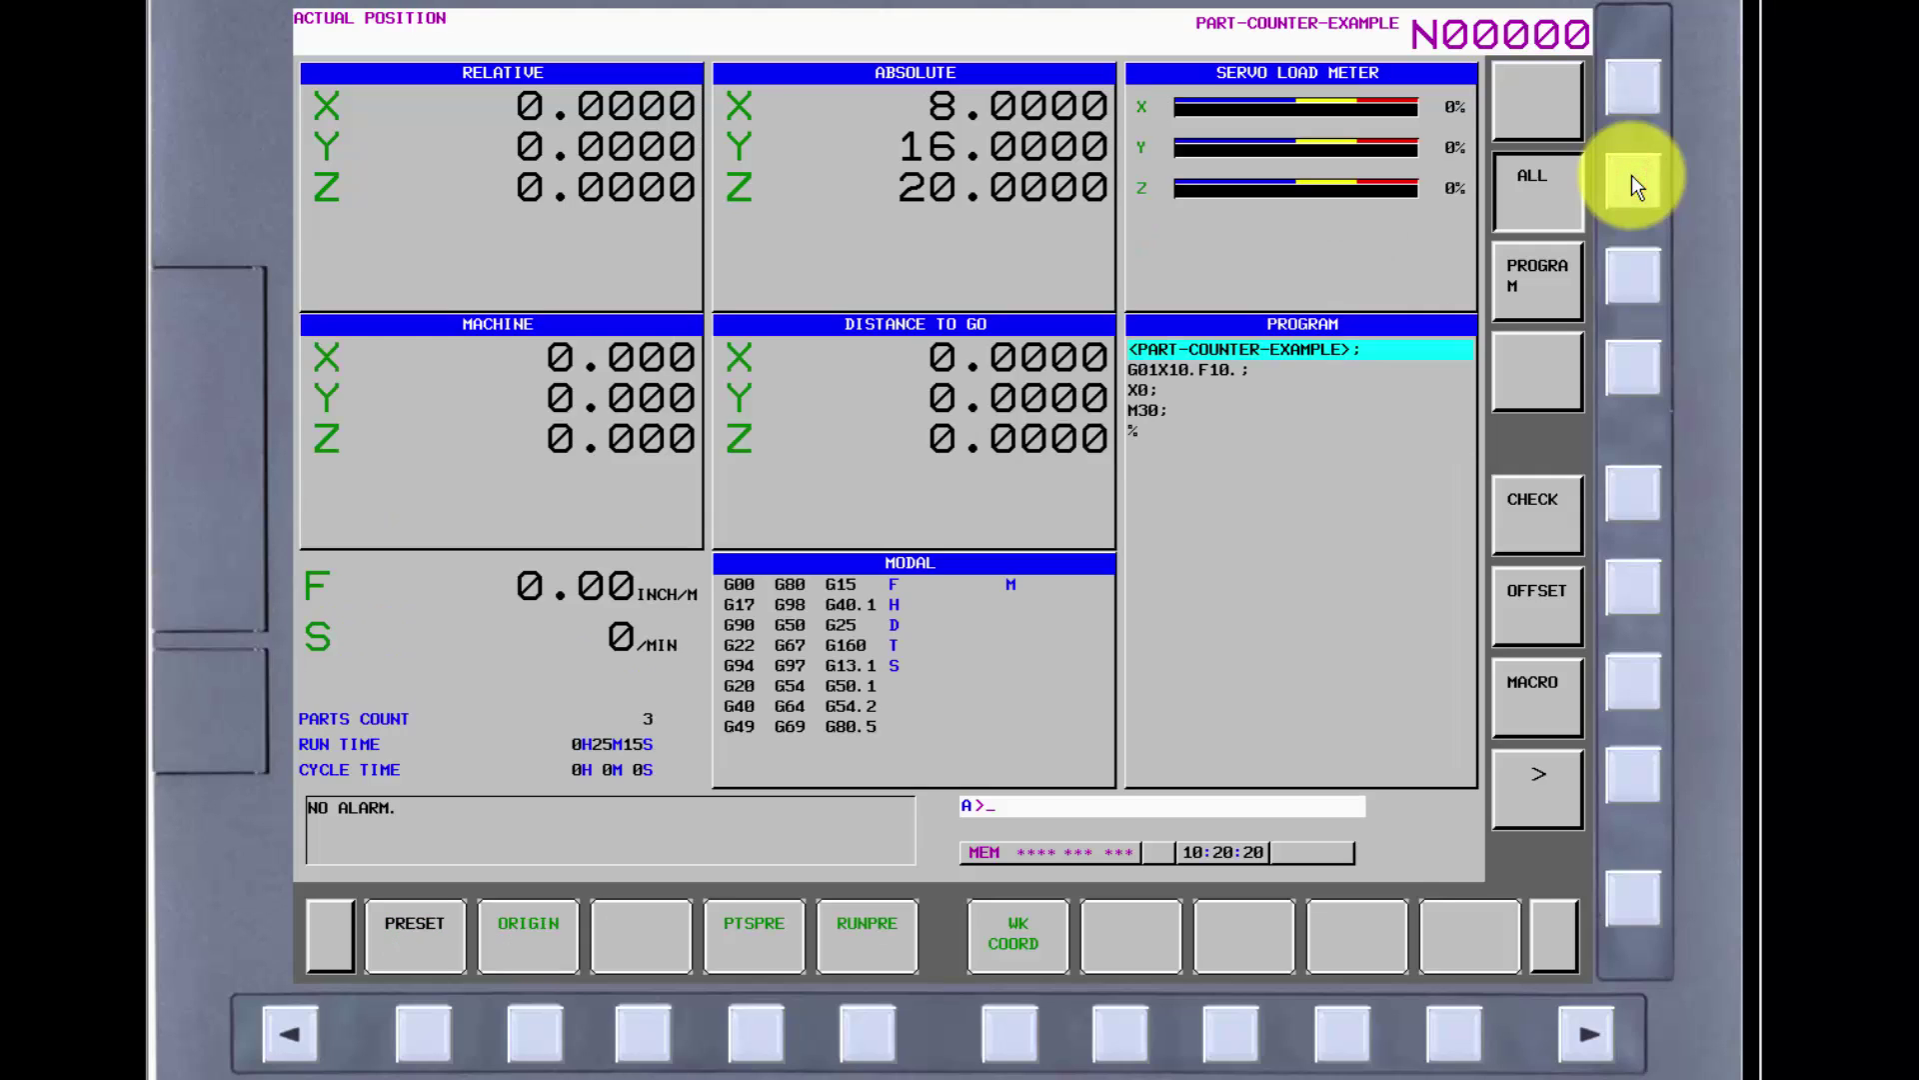
pyautogui.click(1637, 276)
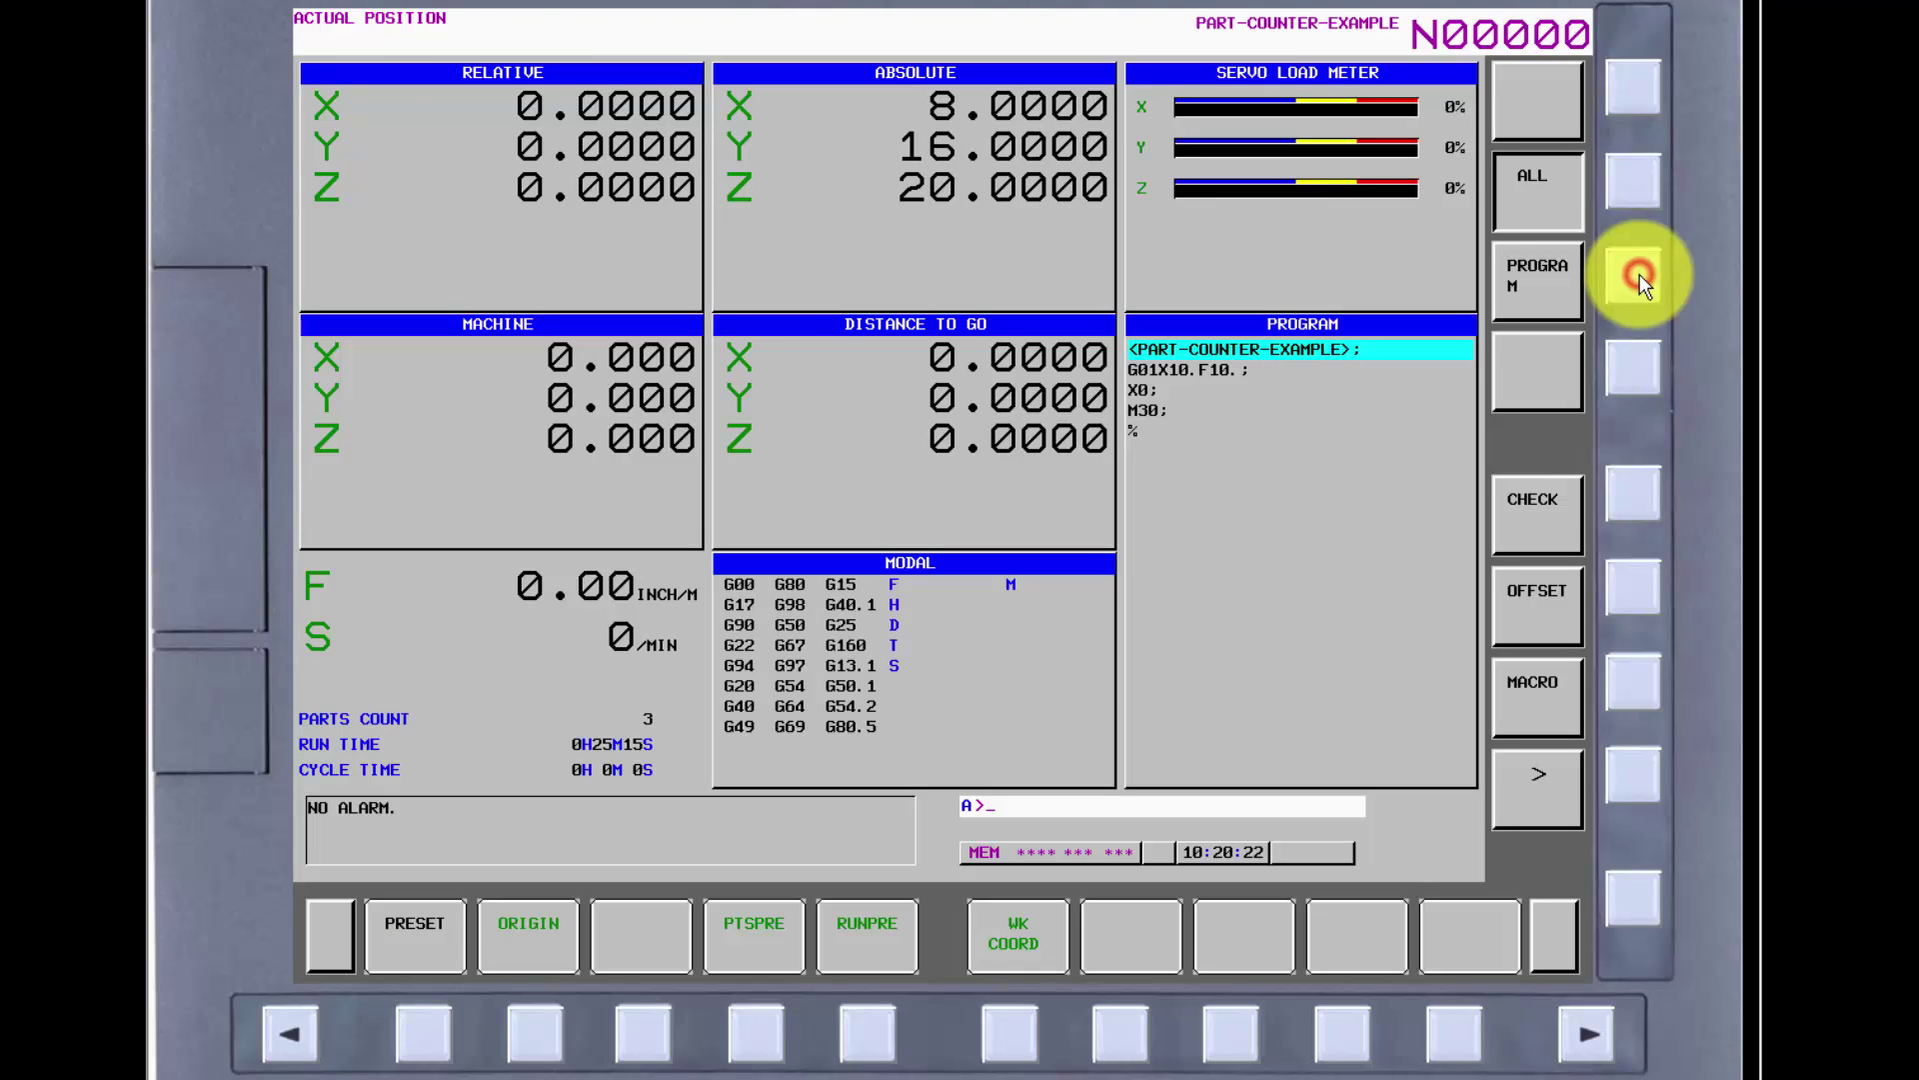
pyautogui.click(1634, 501)
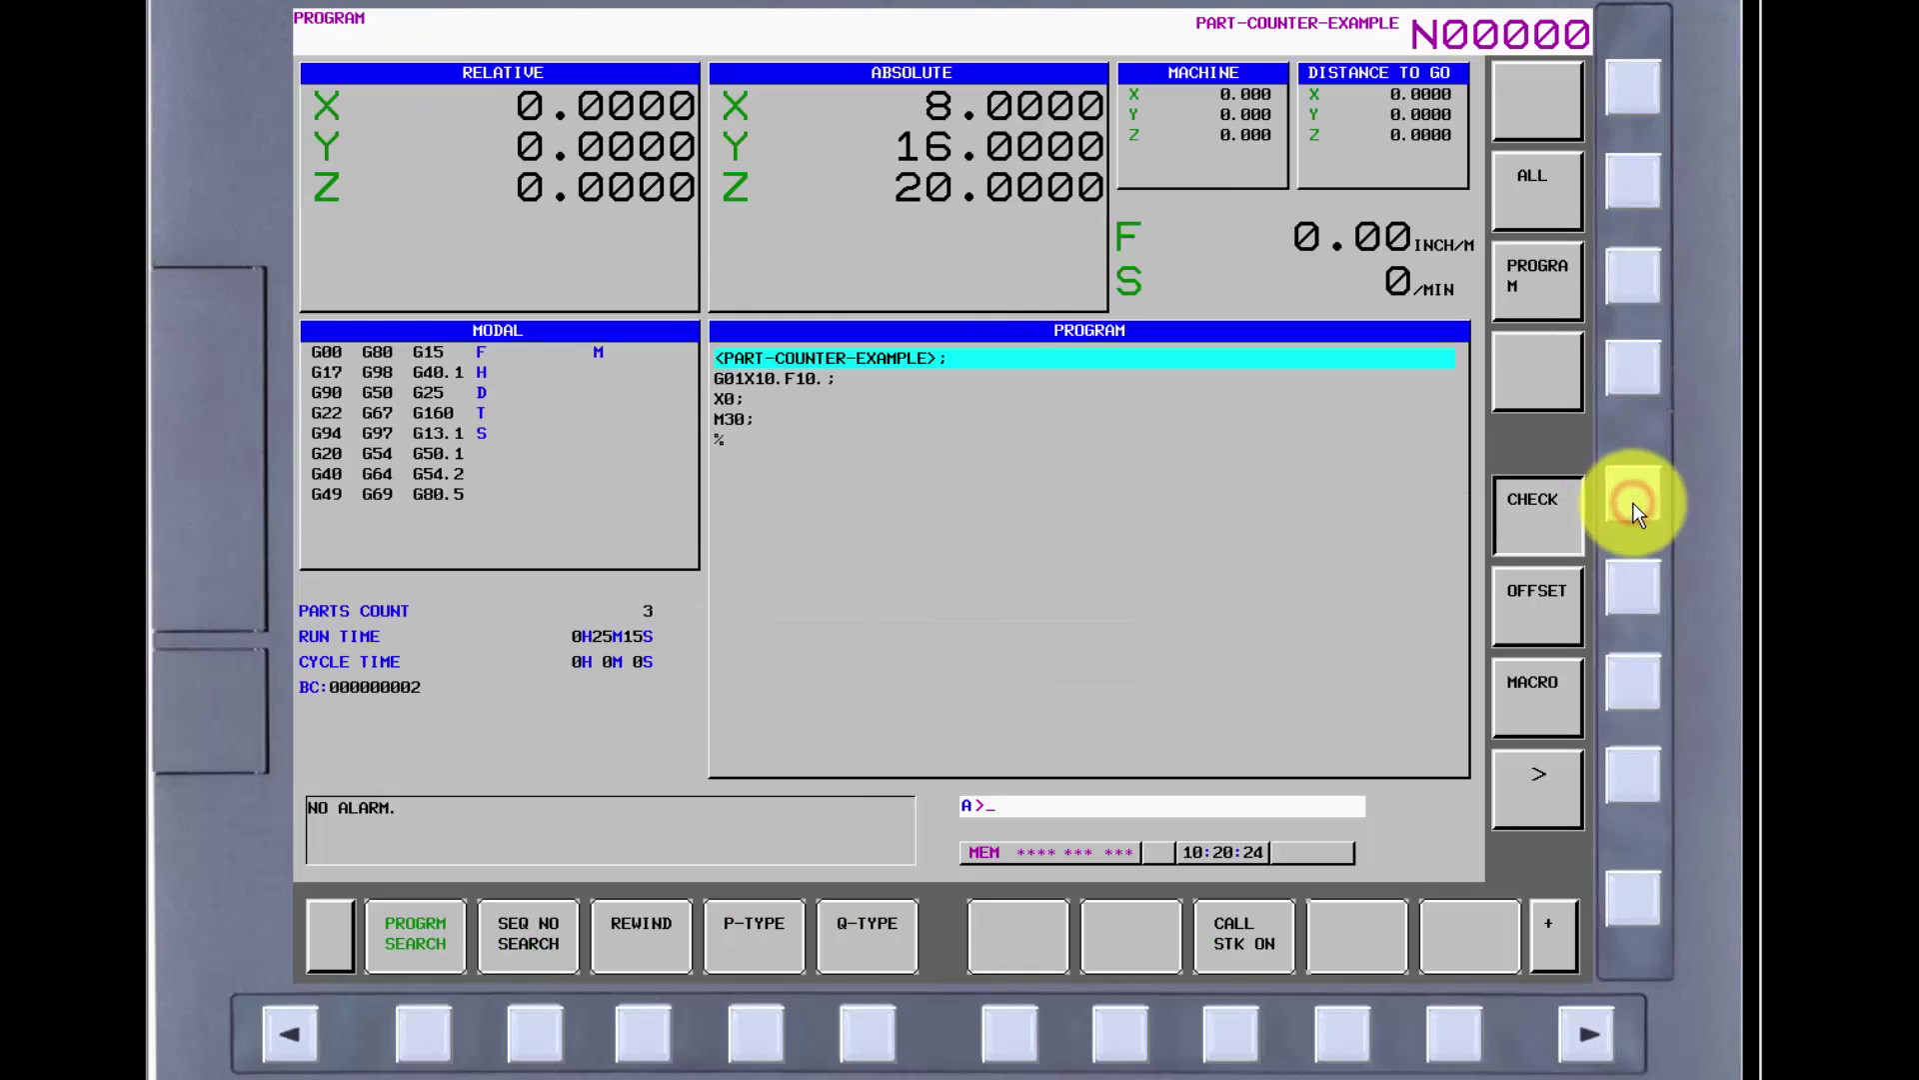
pyautogui.click(1648, 602)
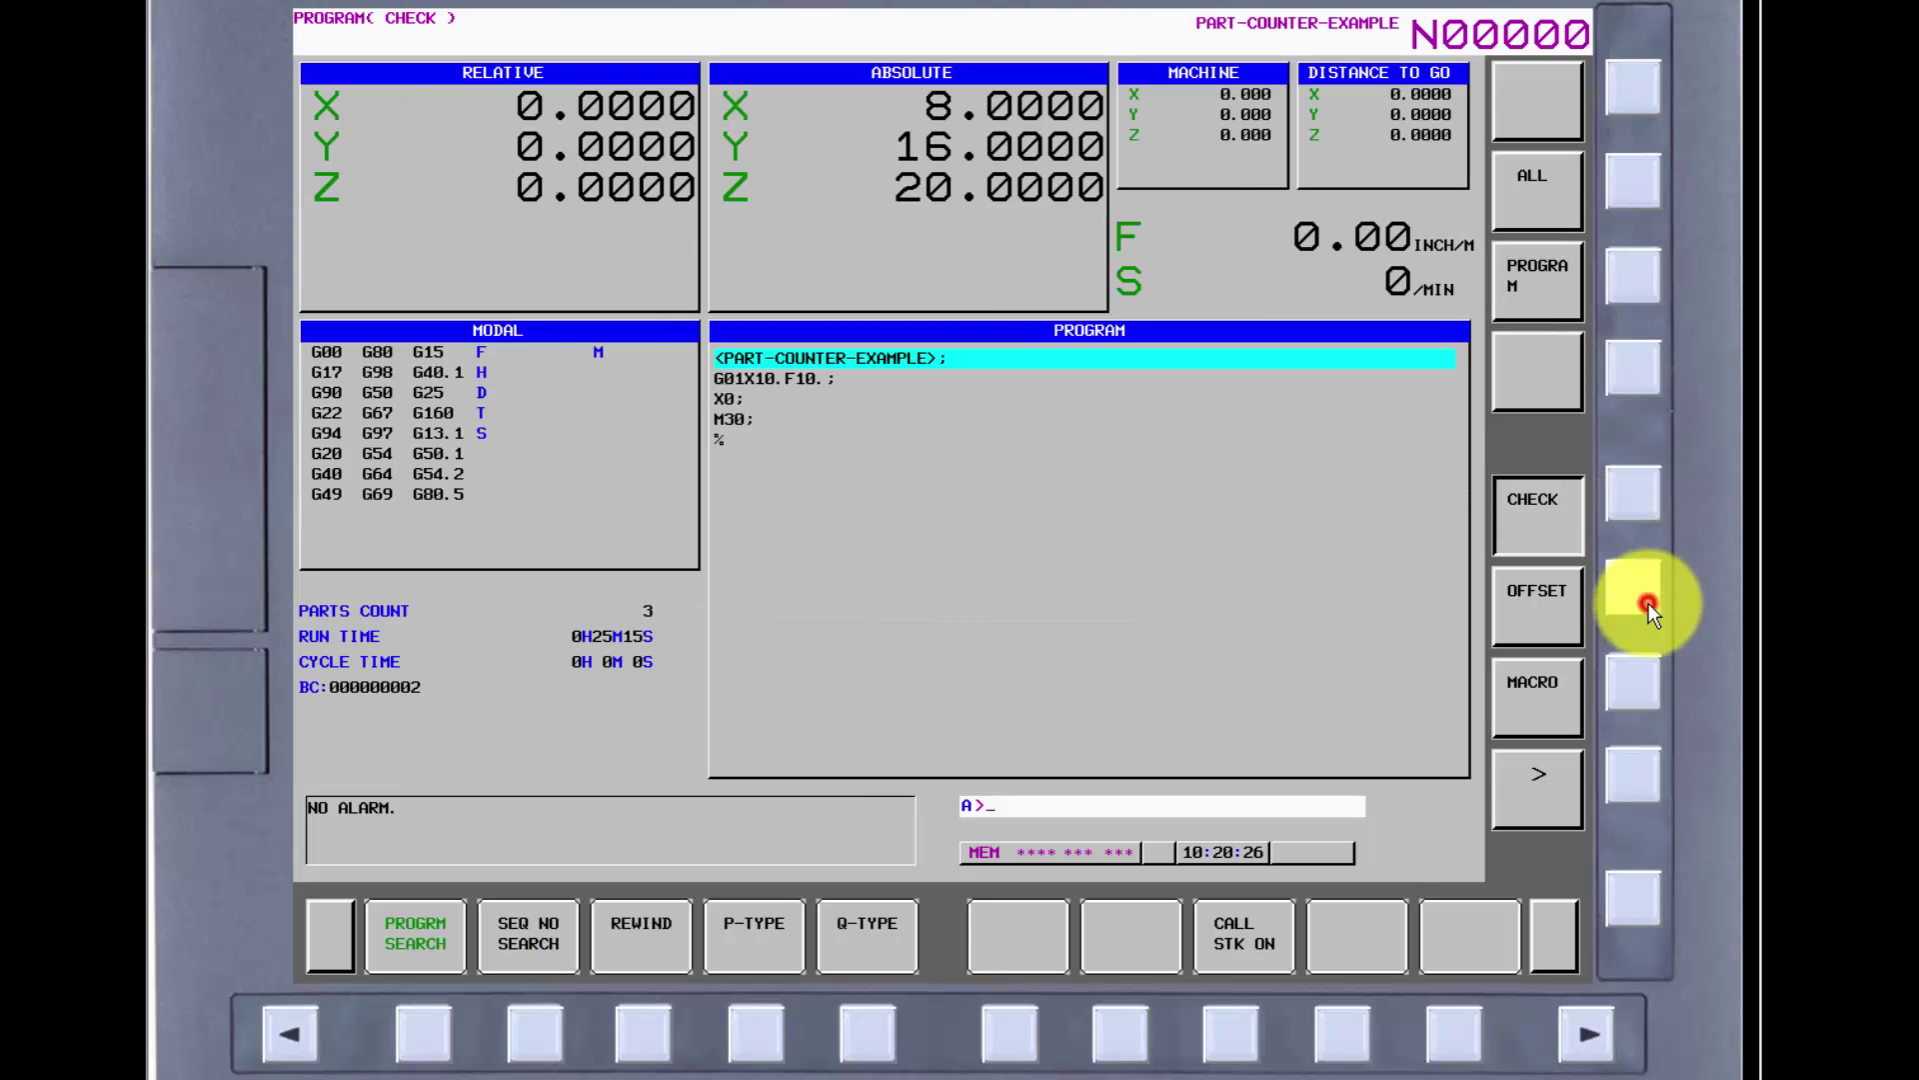
pyautogui.click(1639, 689)
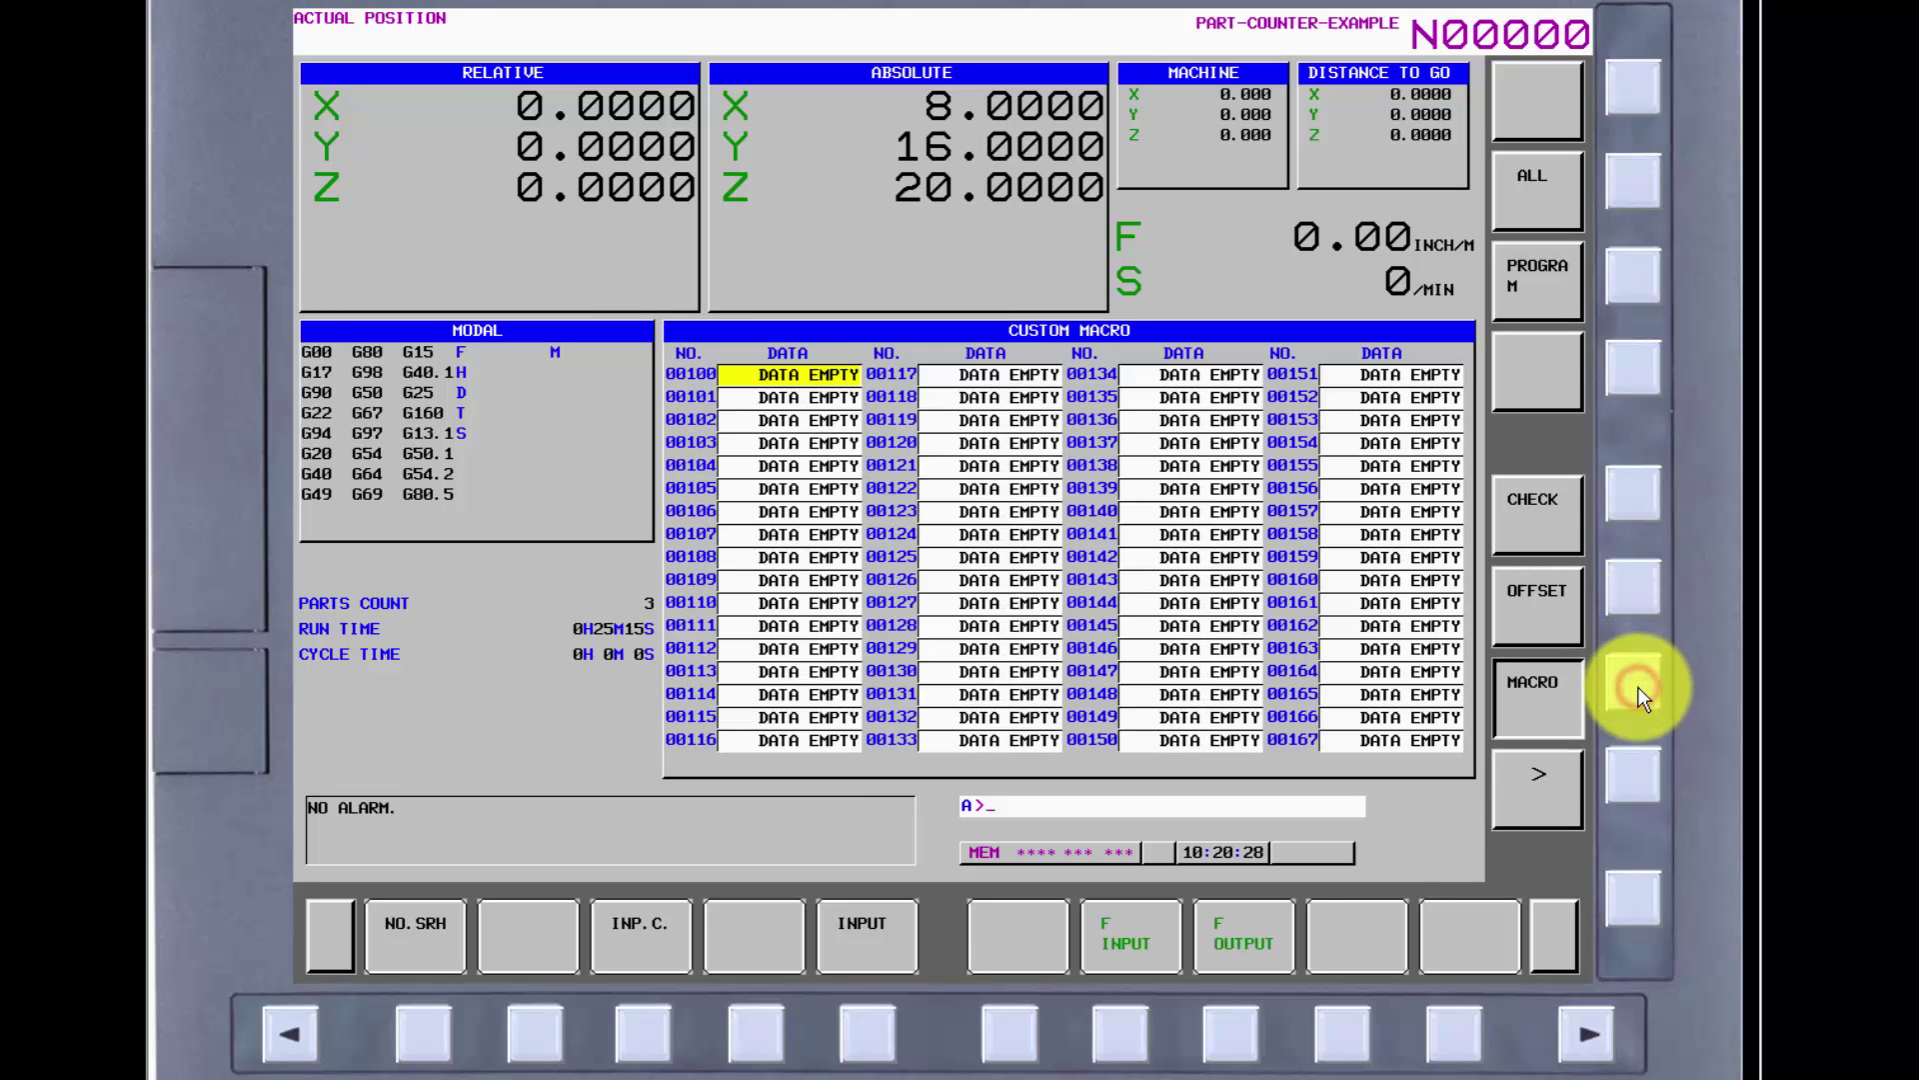
# View the setting, parameter, parameter tuning, guard and language screens on the second page of top-level functions
pyautogui.click(1634, 776)
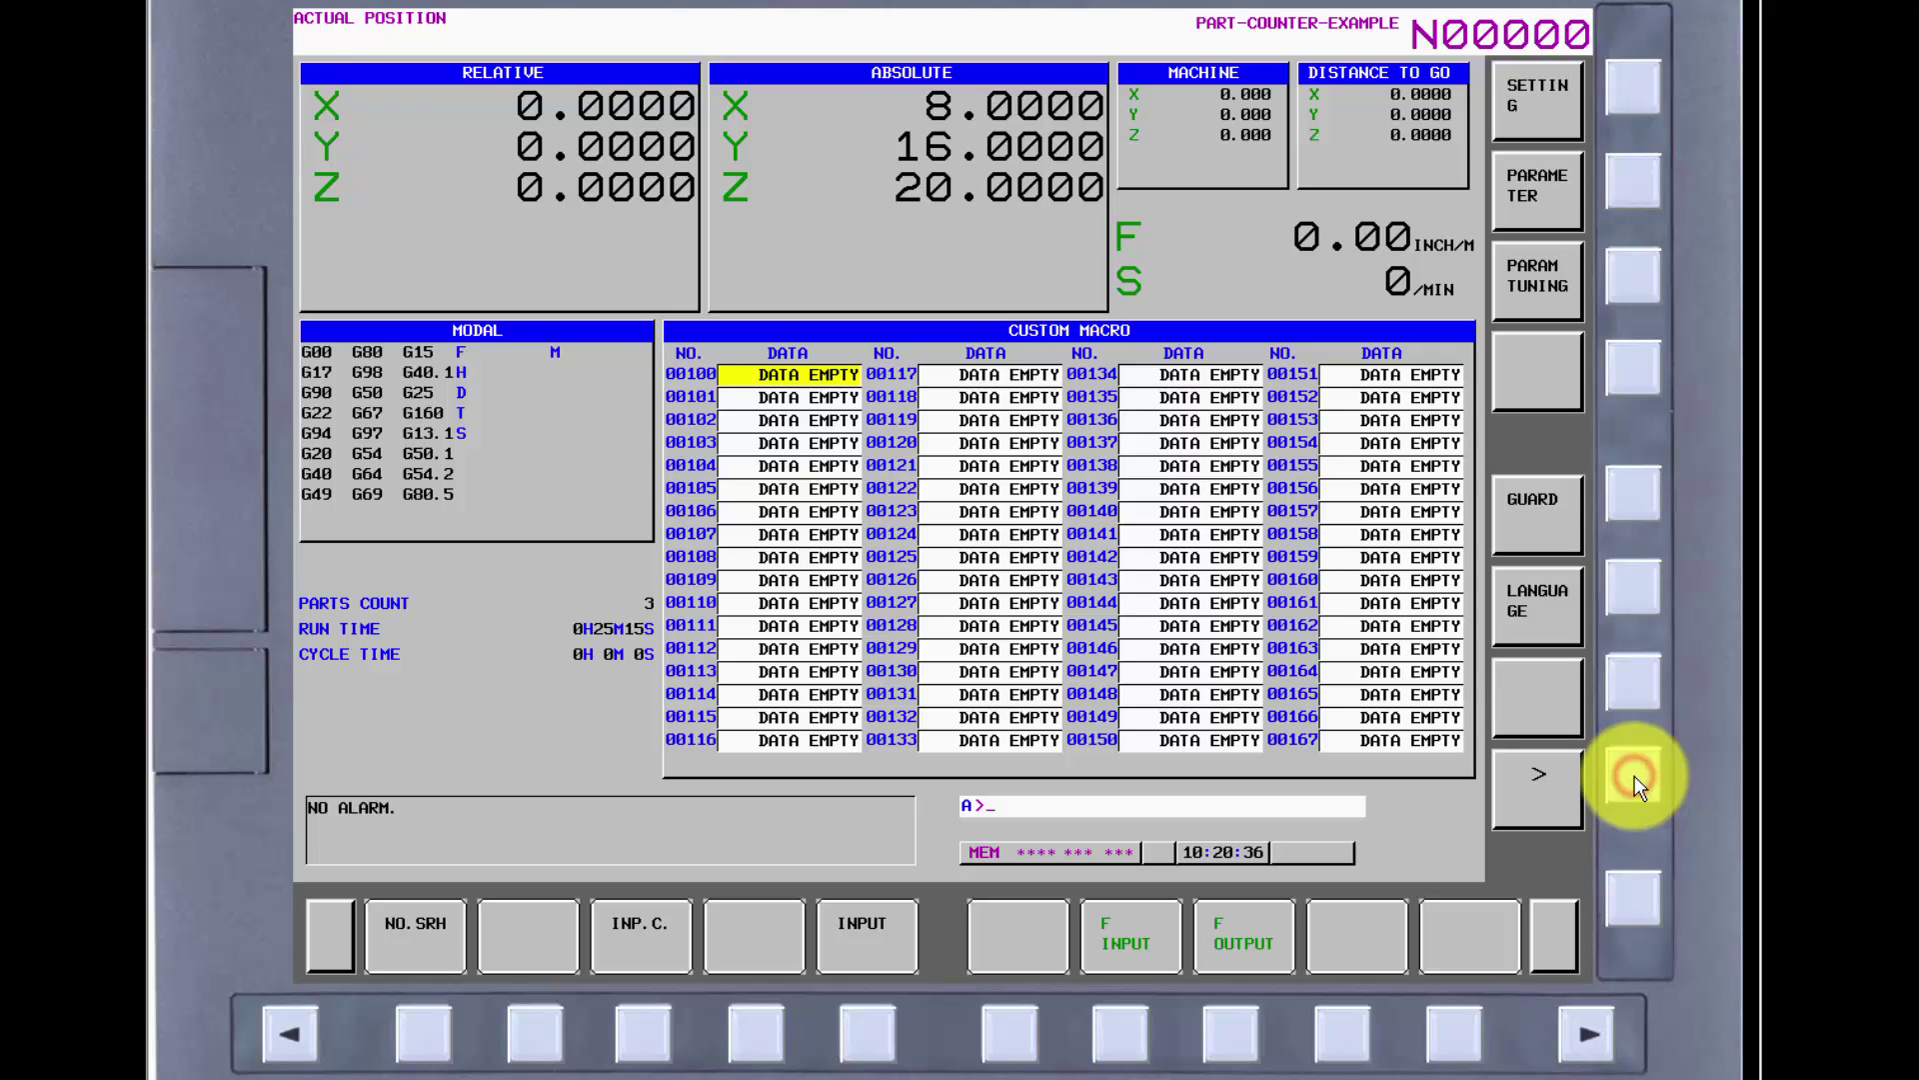
pyautogui.click(1632, 90)
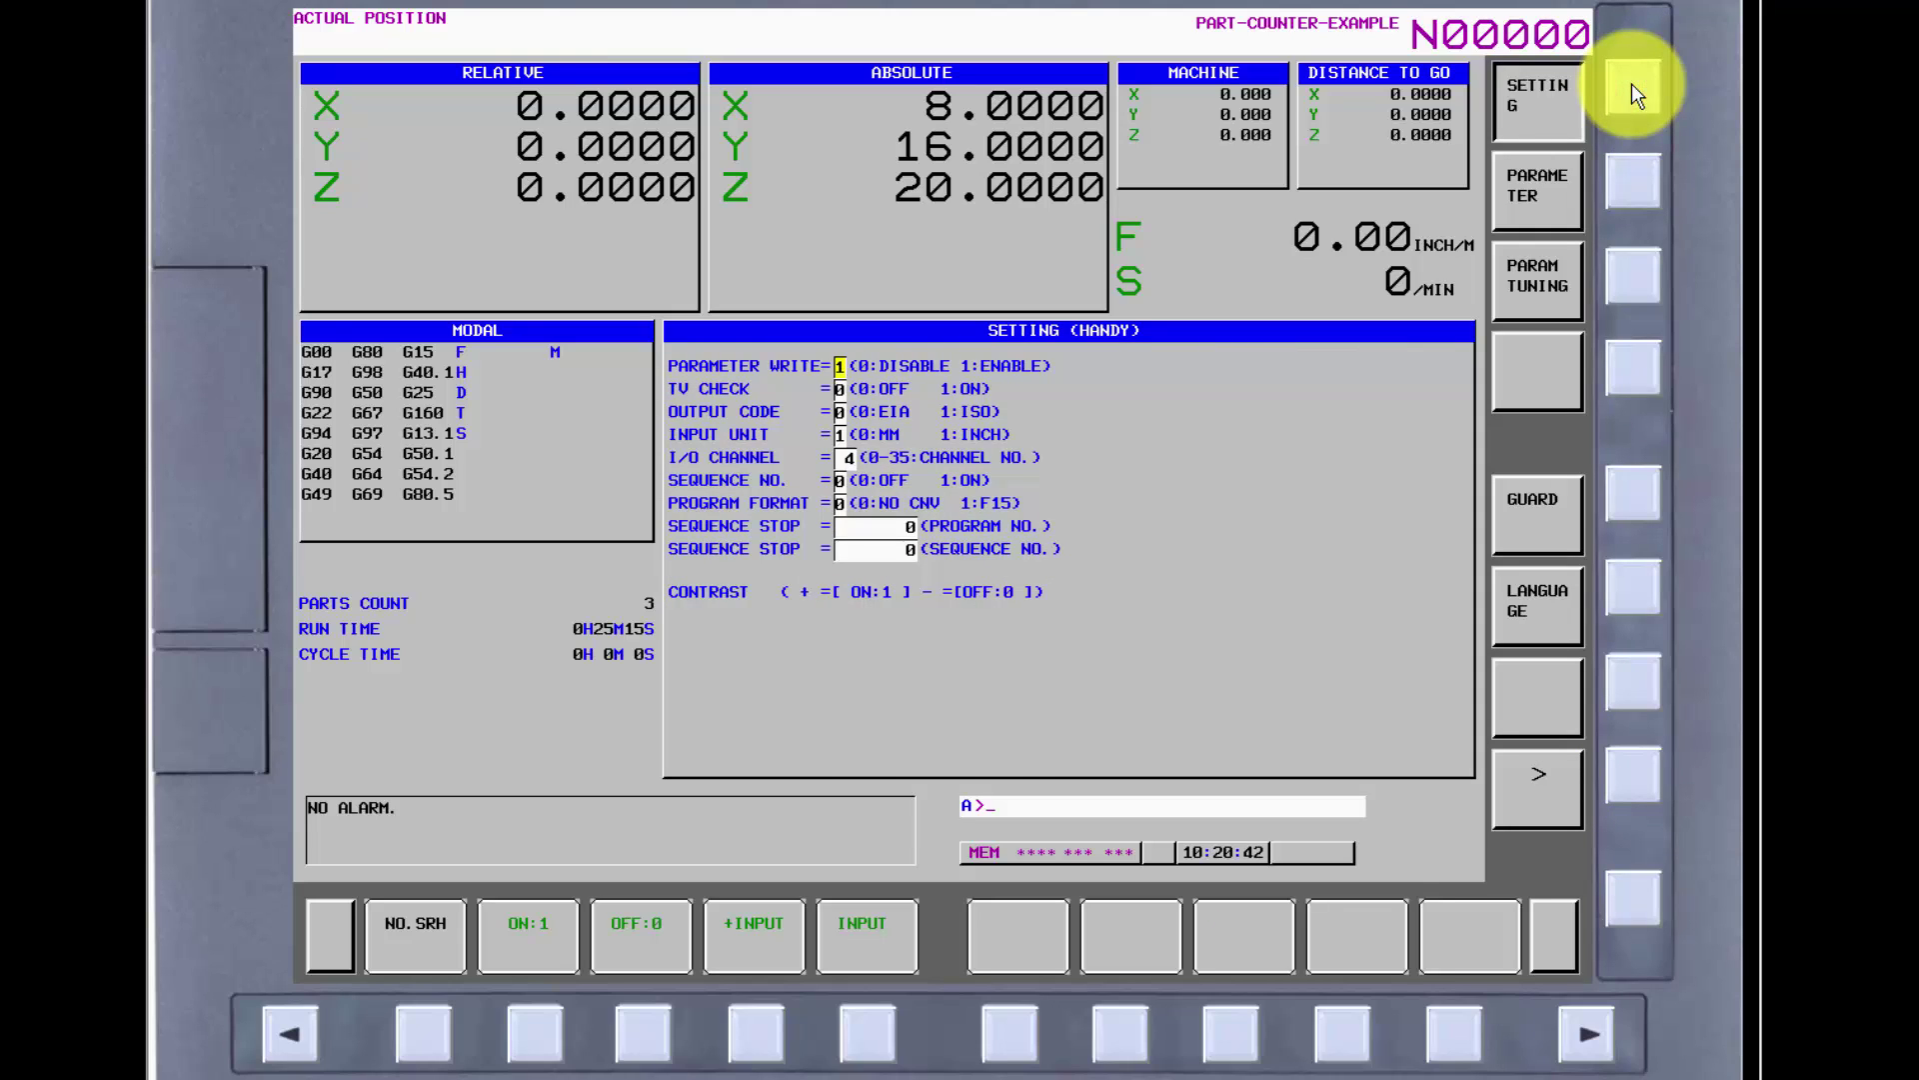
pyautogui.click(1632, 185)
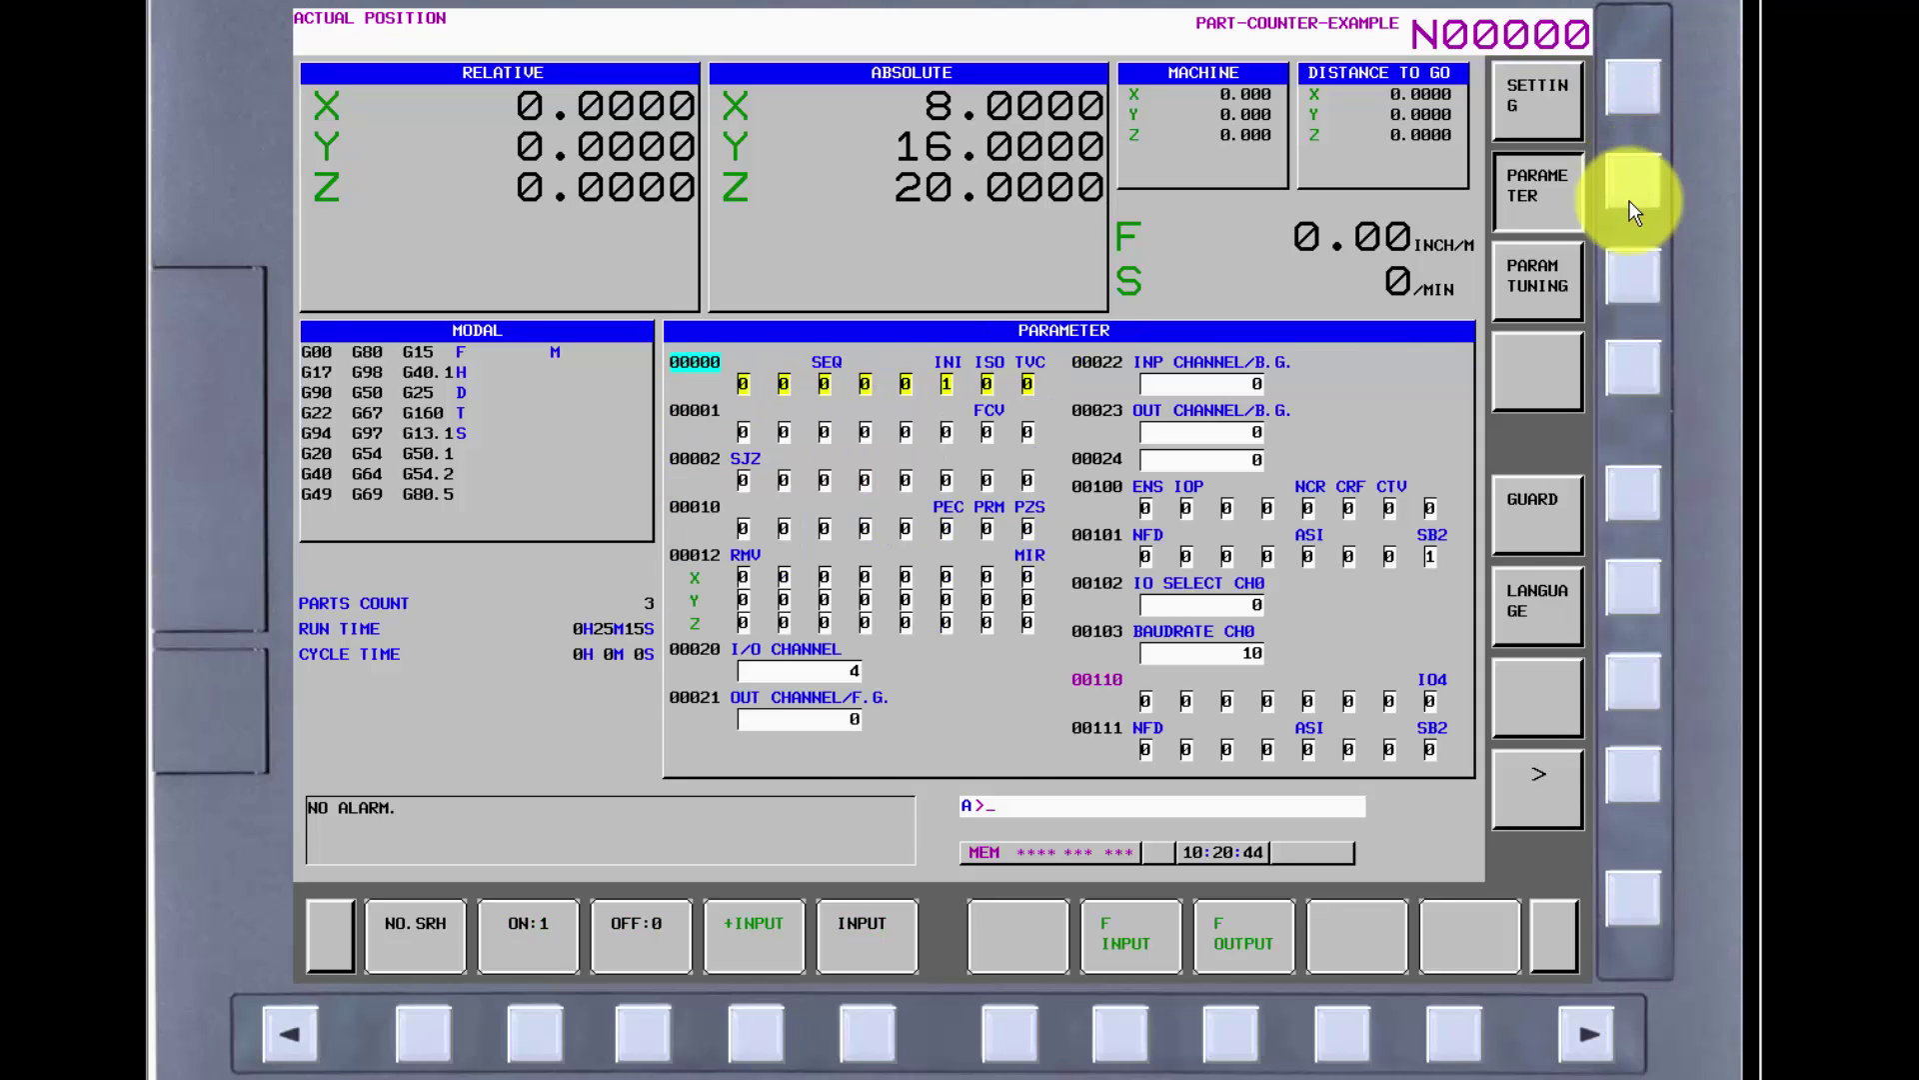
pyautogui.click(1628, 284)
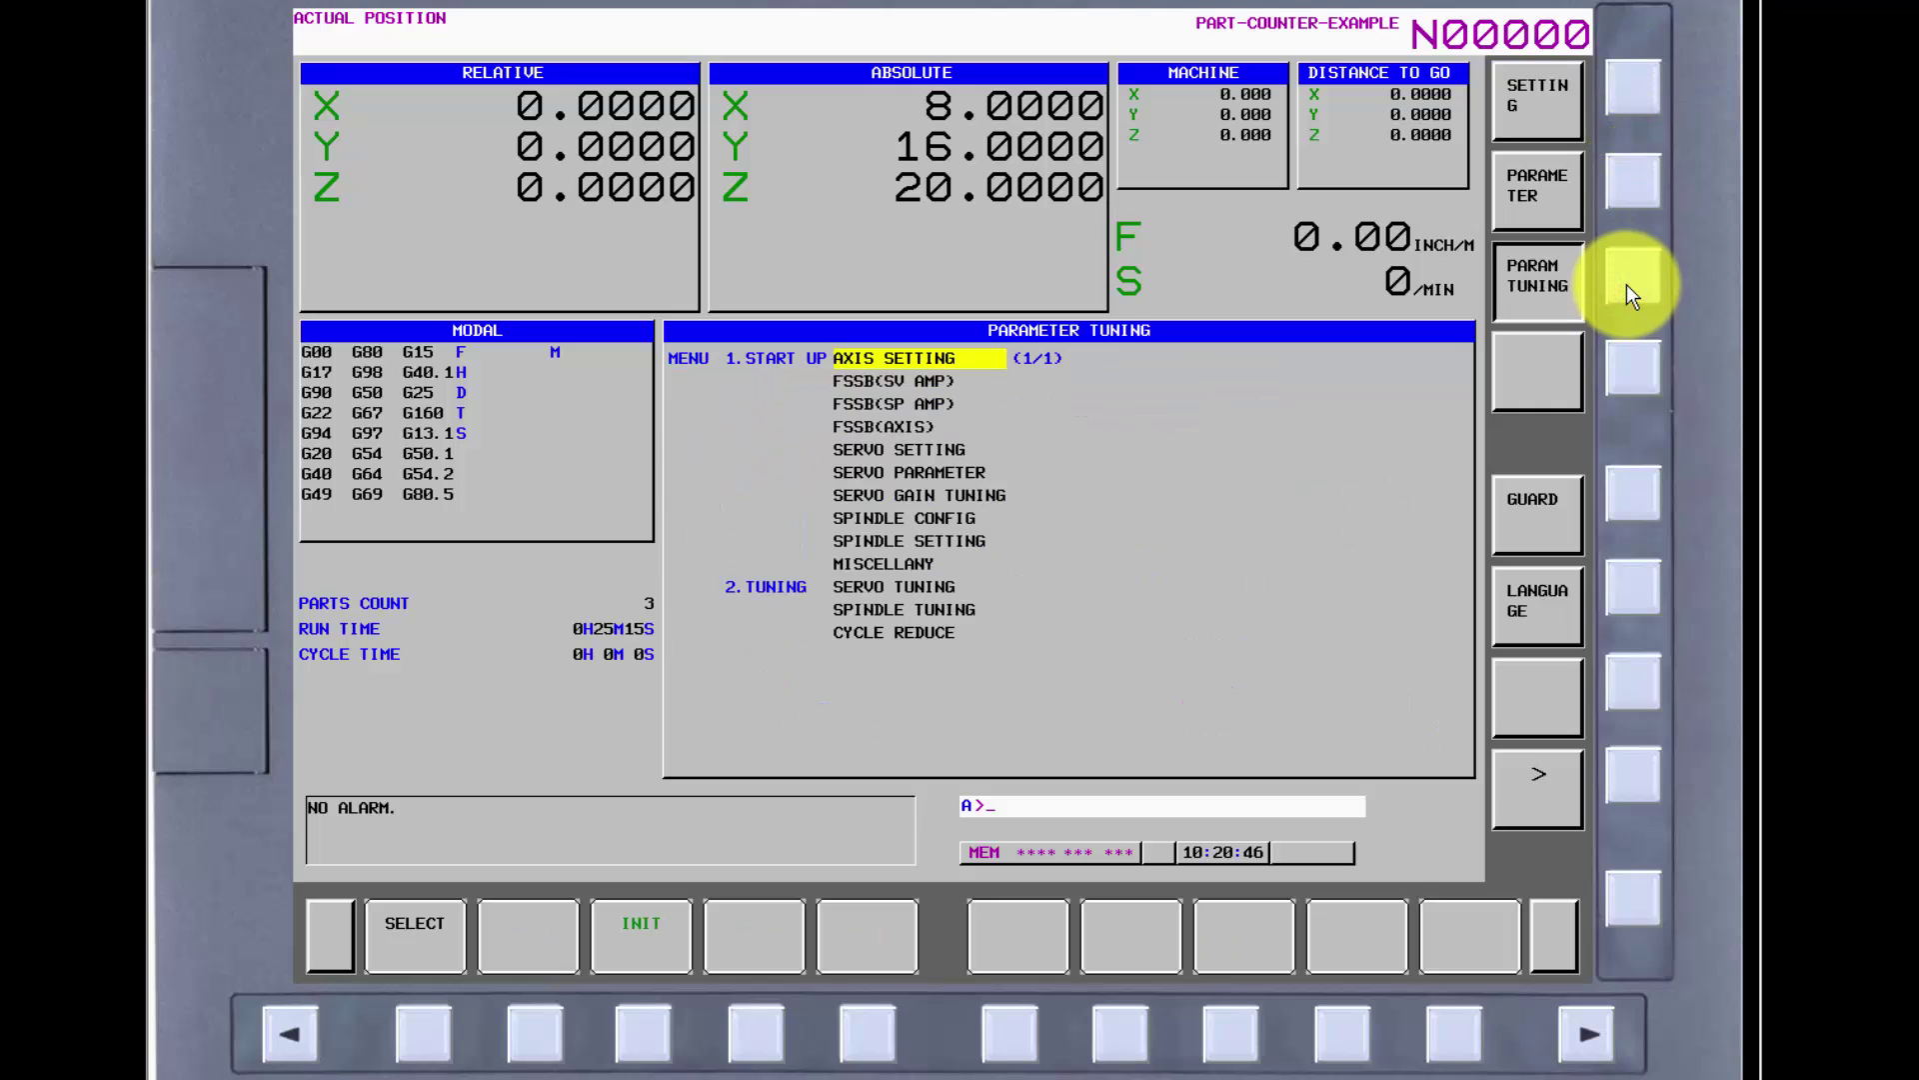
pyautogui.click(1625, 498)
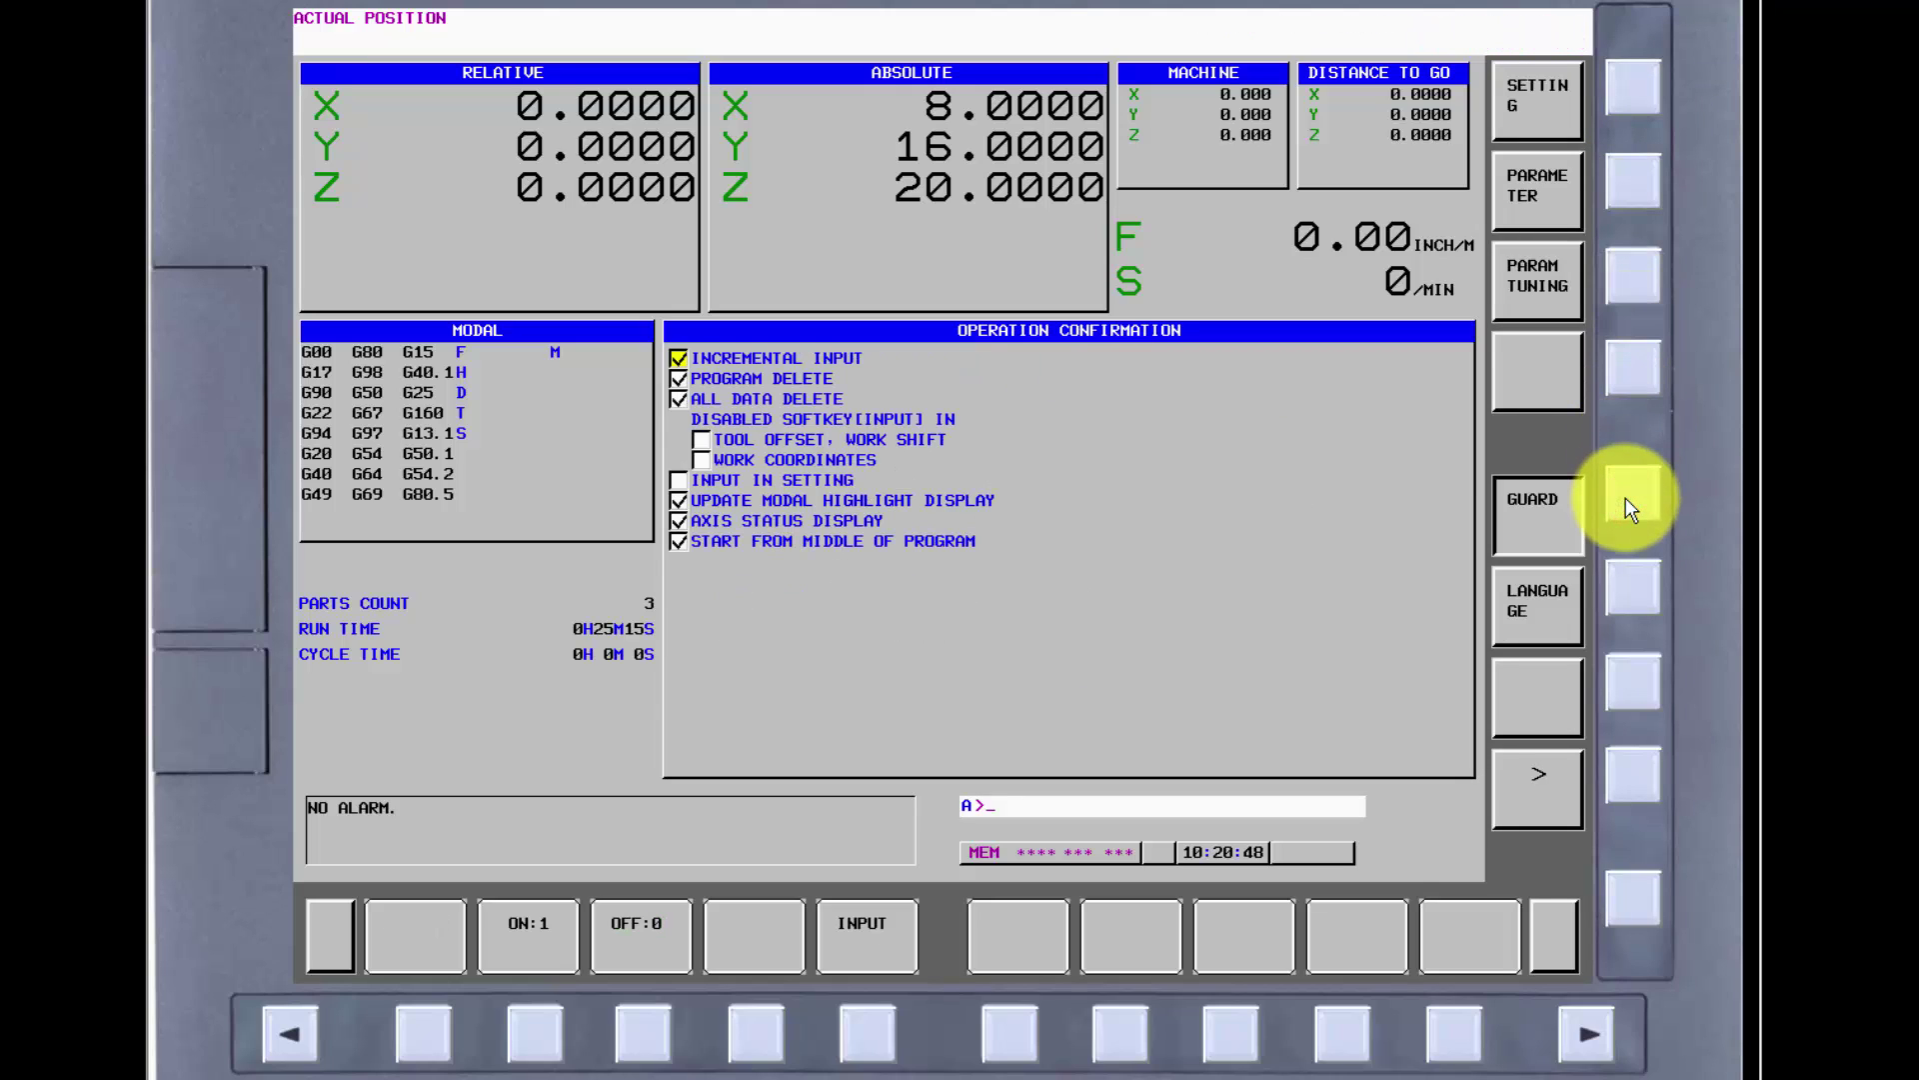
pyautogui.click(1635, 595)
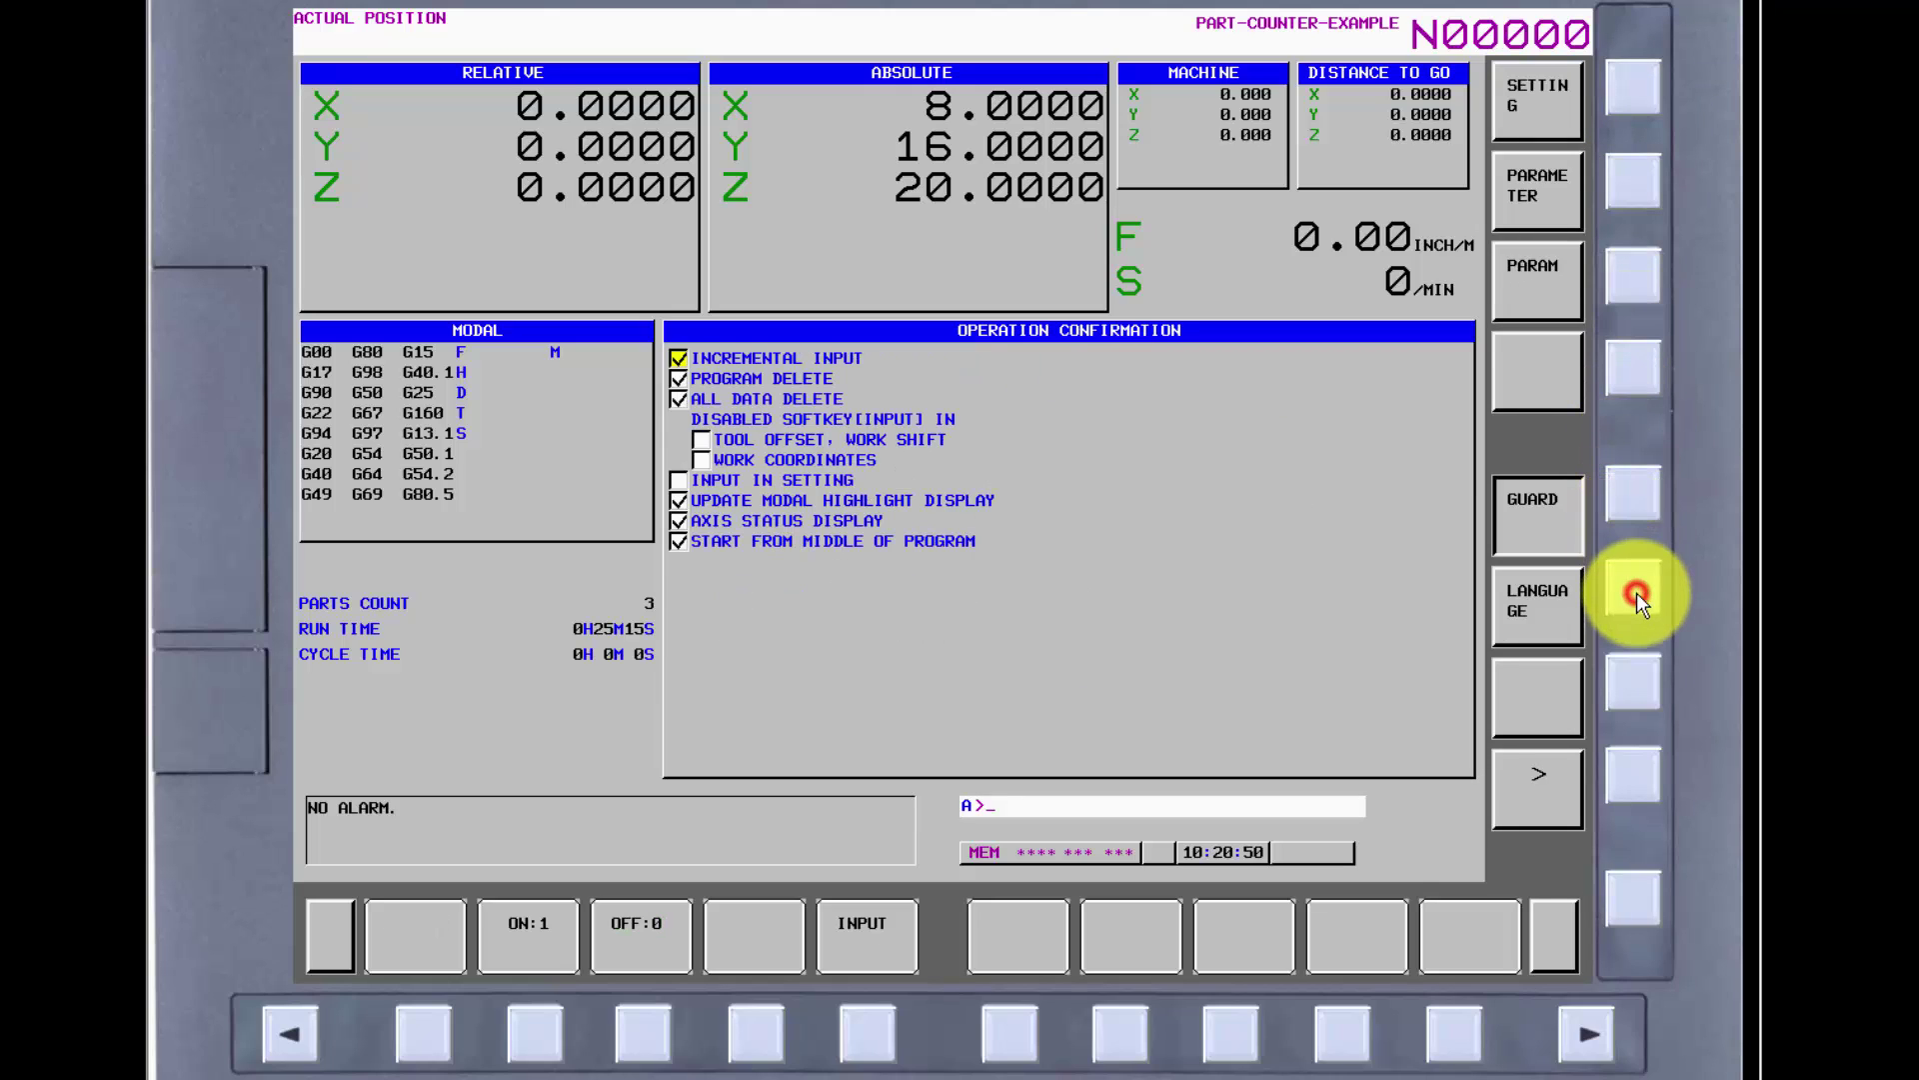
# Reopen the check screen from the first page of functions, view its second-level functions, and return to the top level
pyautogui.click(1645, 773)
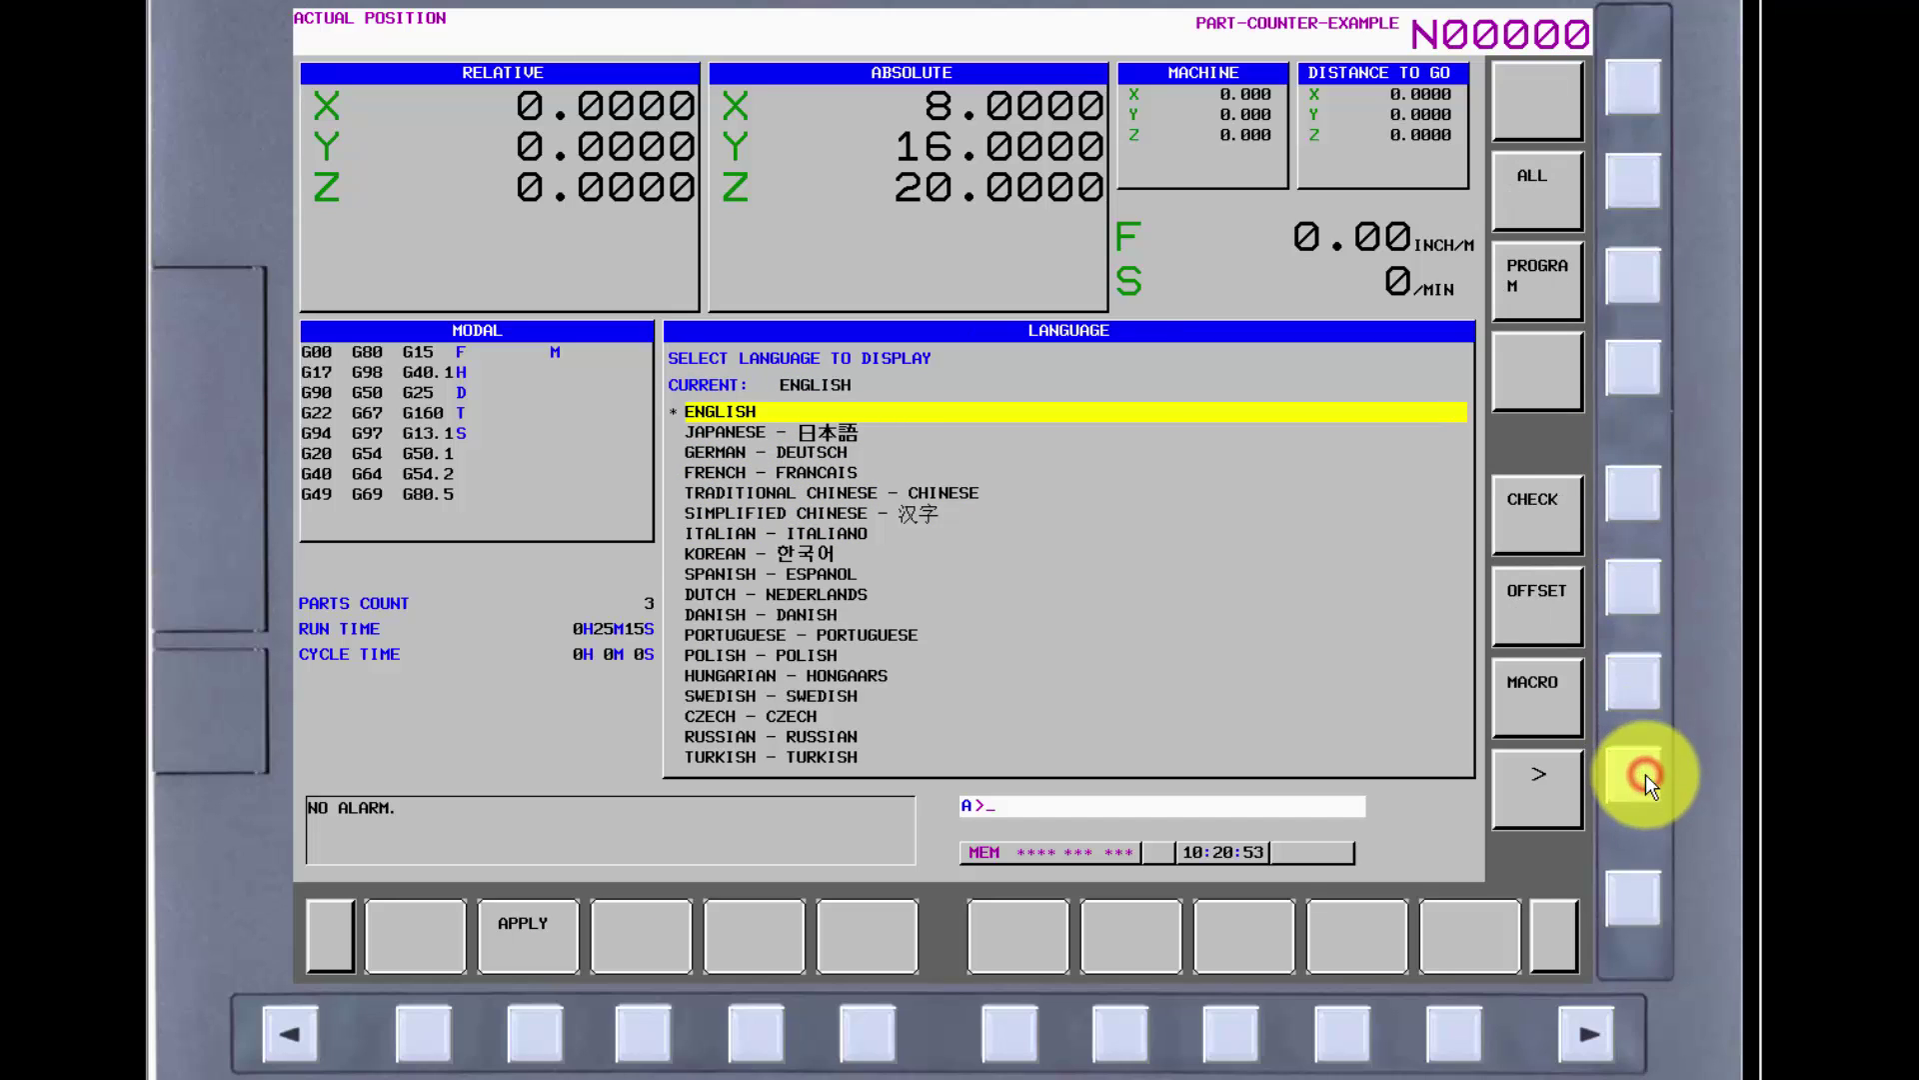
pyautogui.click(1635, 490)
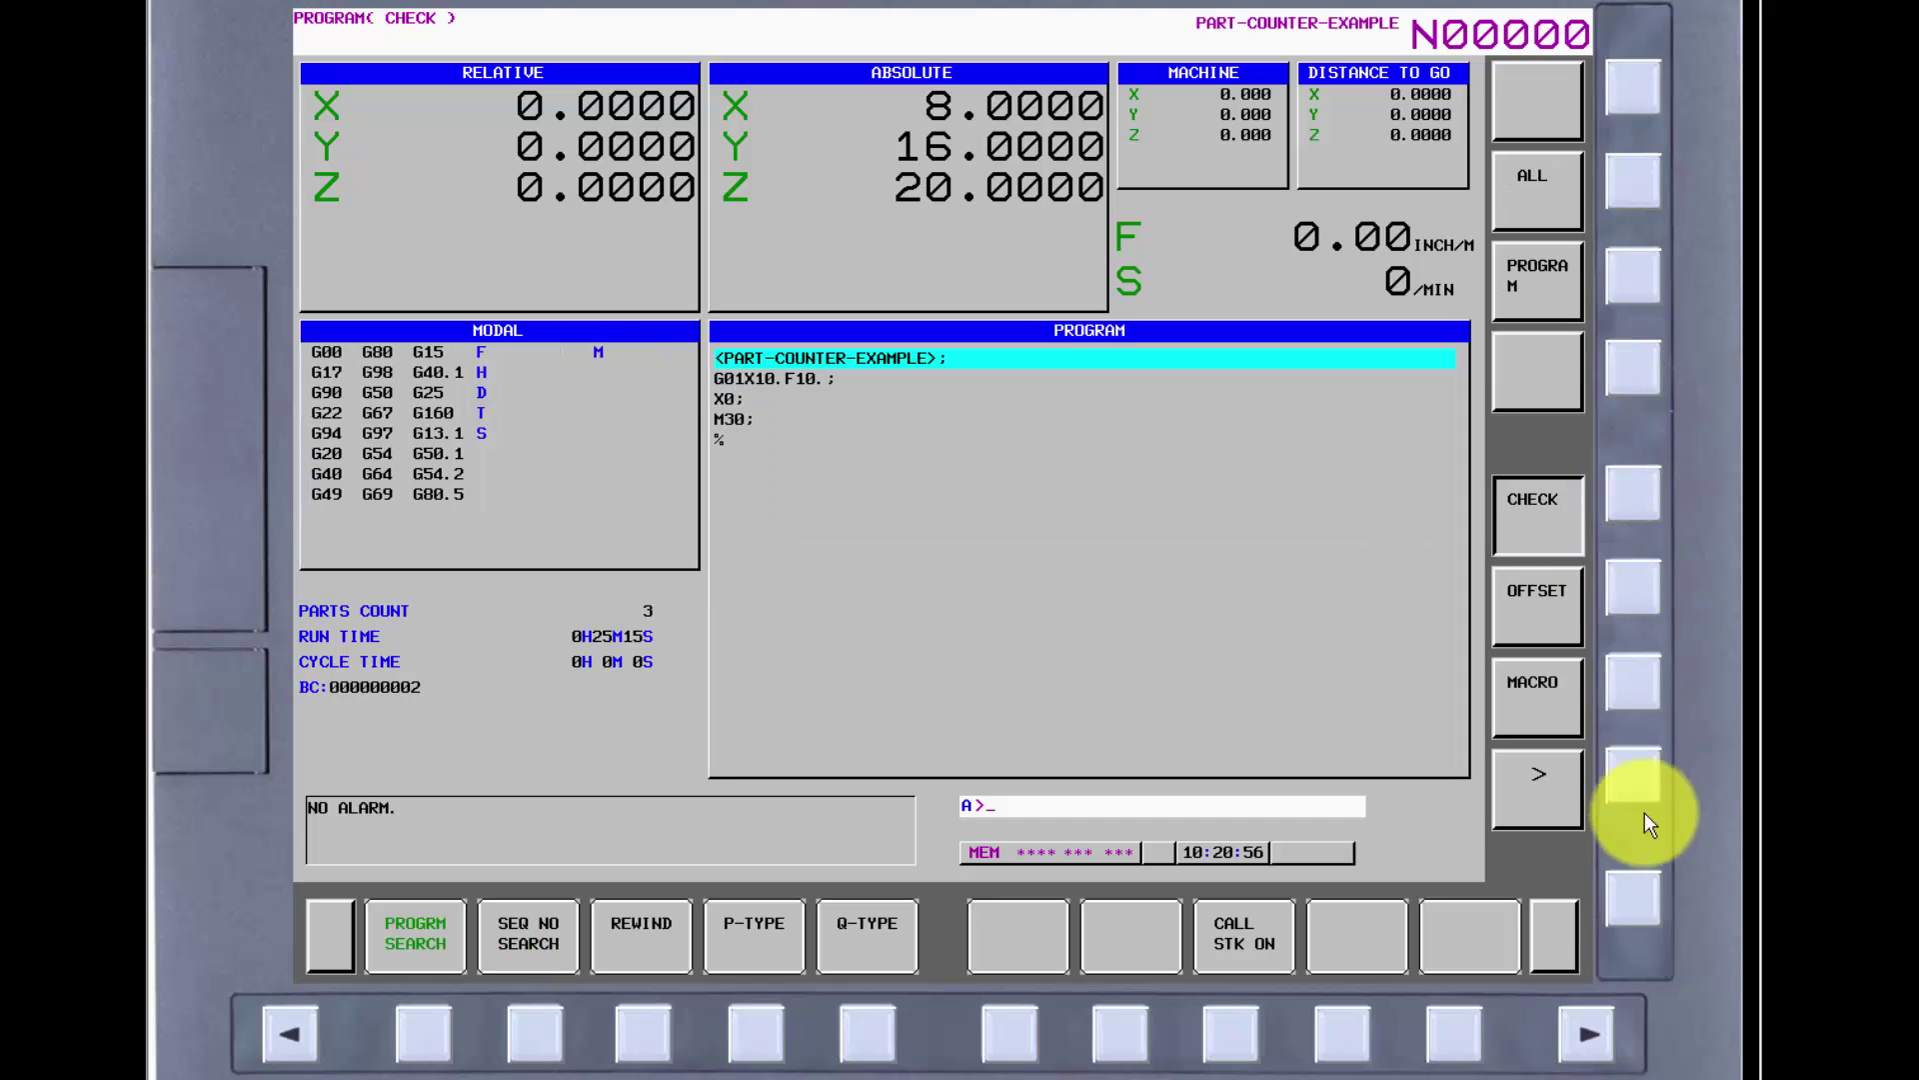
pyautogui.click(1639, 904)
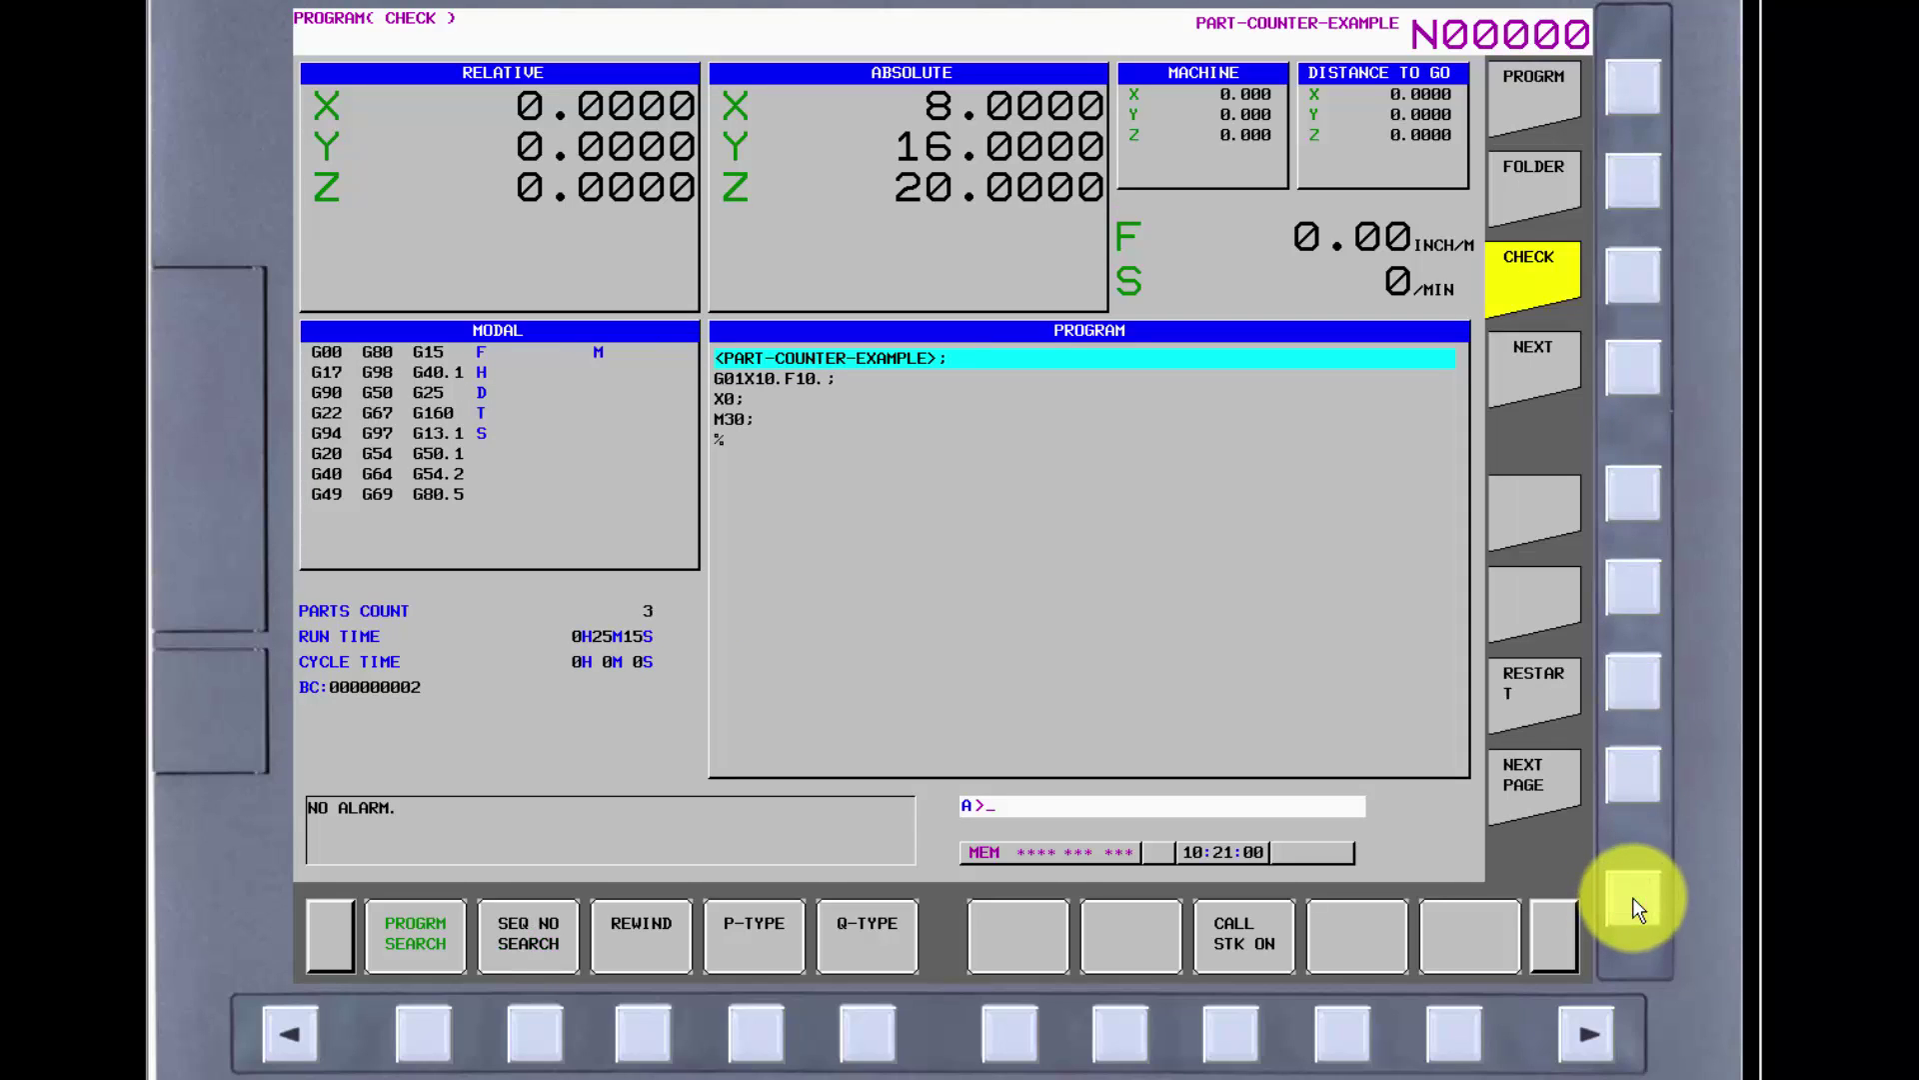
pyautogui.click(1633, 898)
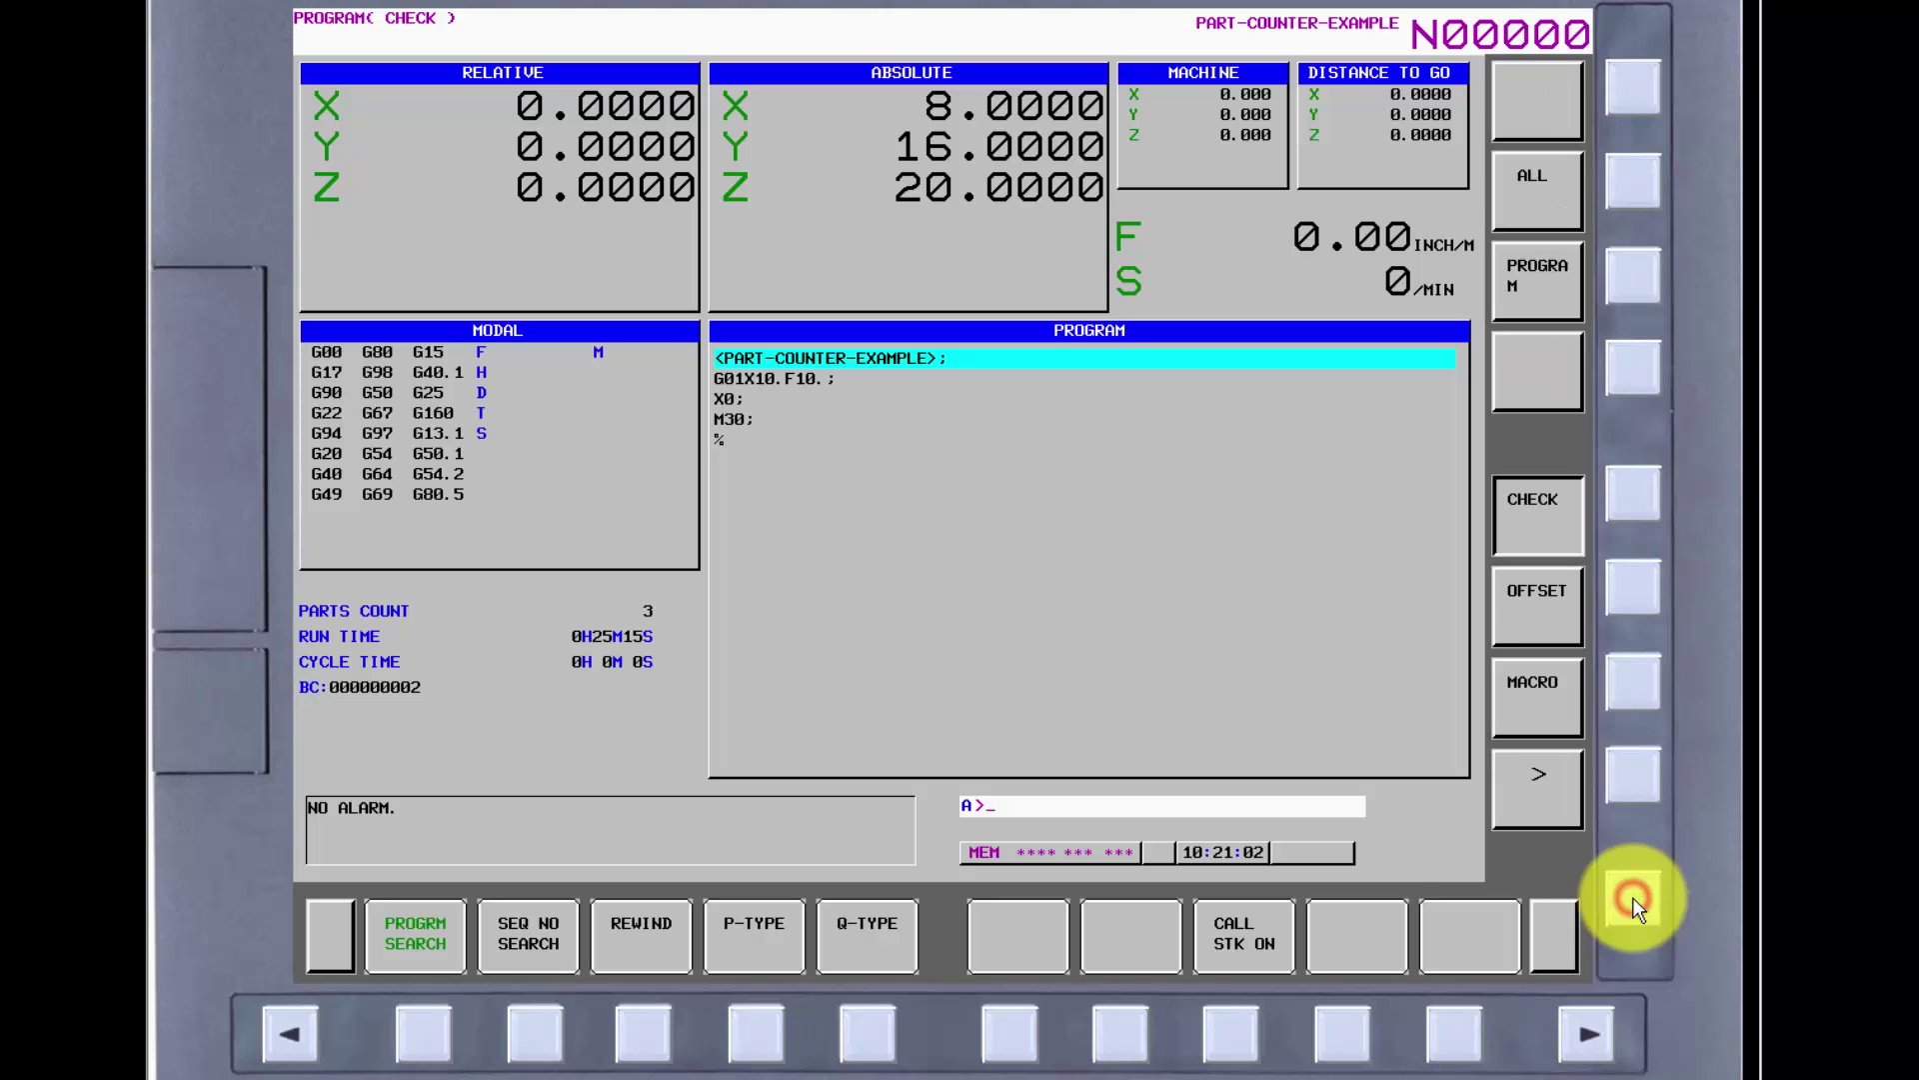
# Open the tool offset screen and look through all pages of its second-level functions
pyautogui.click(1635, 584)
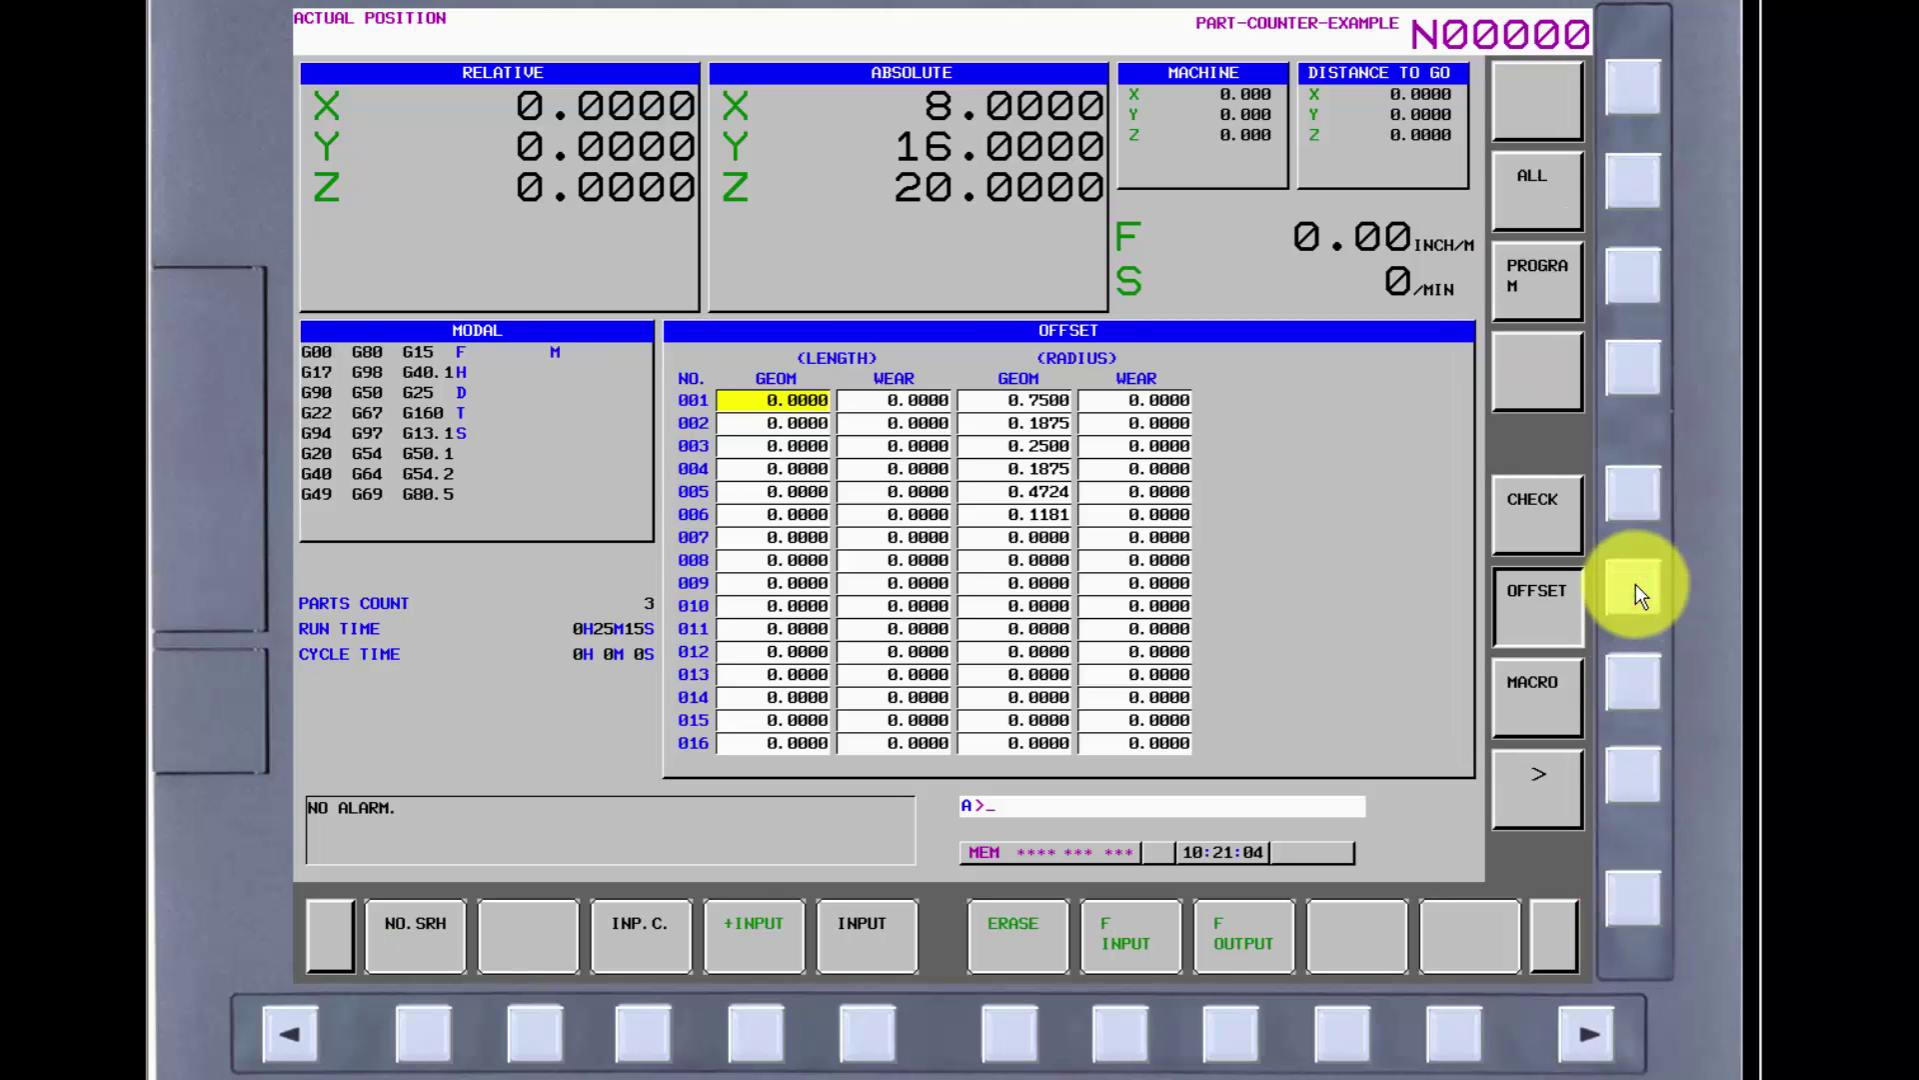
pyautogui.click(1635, 890)
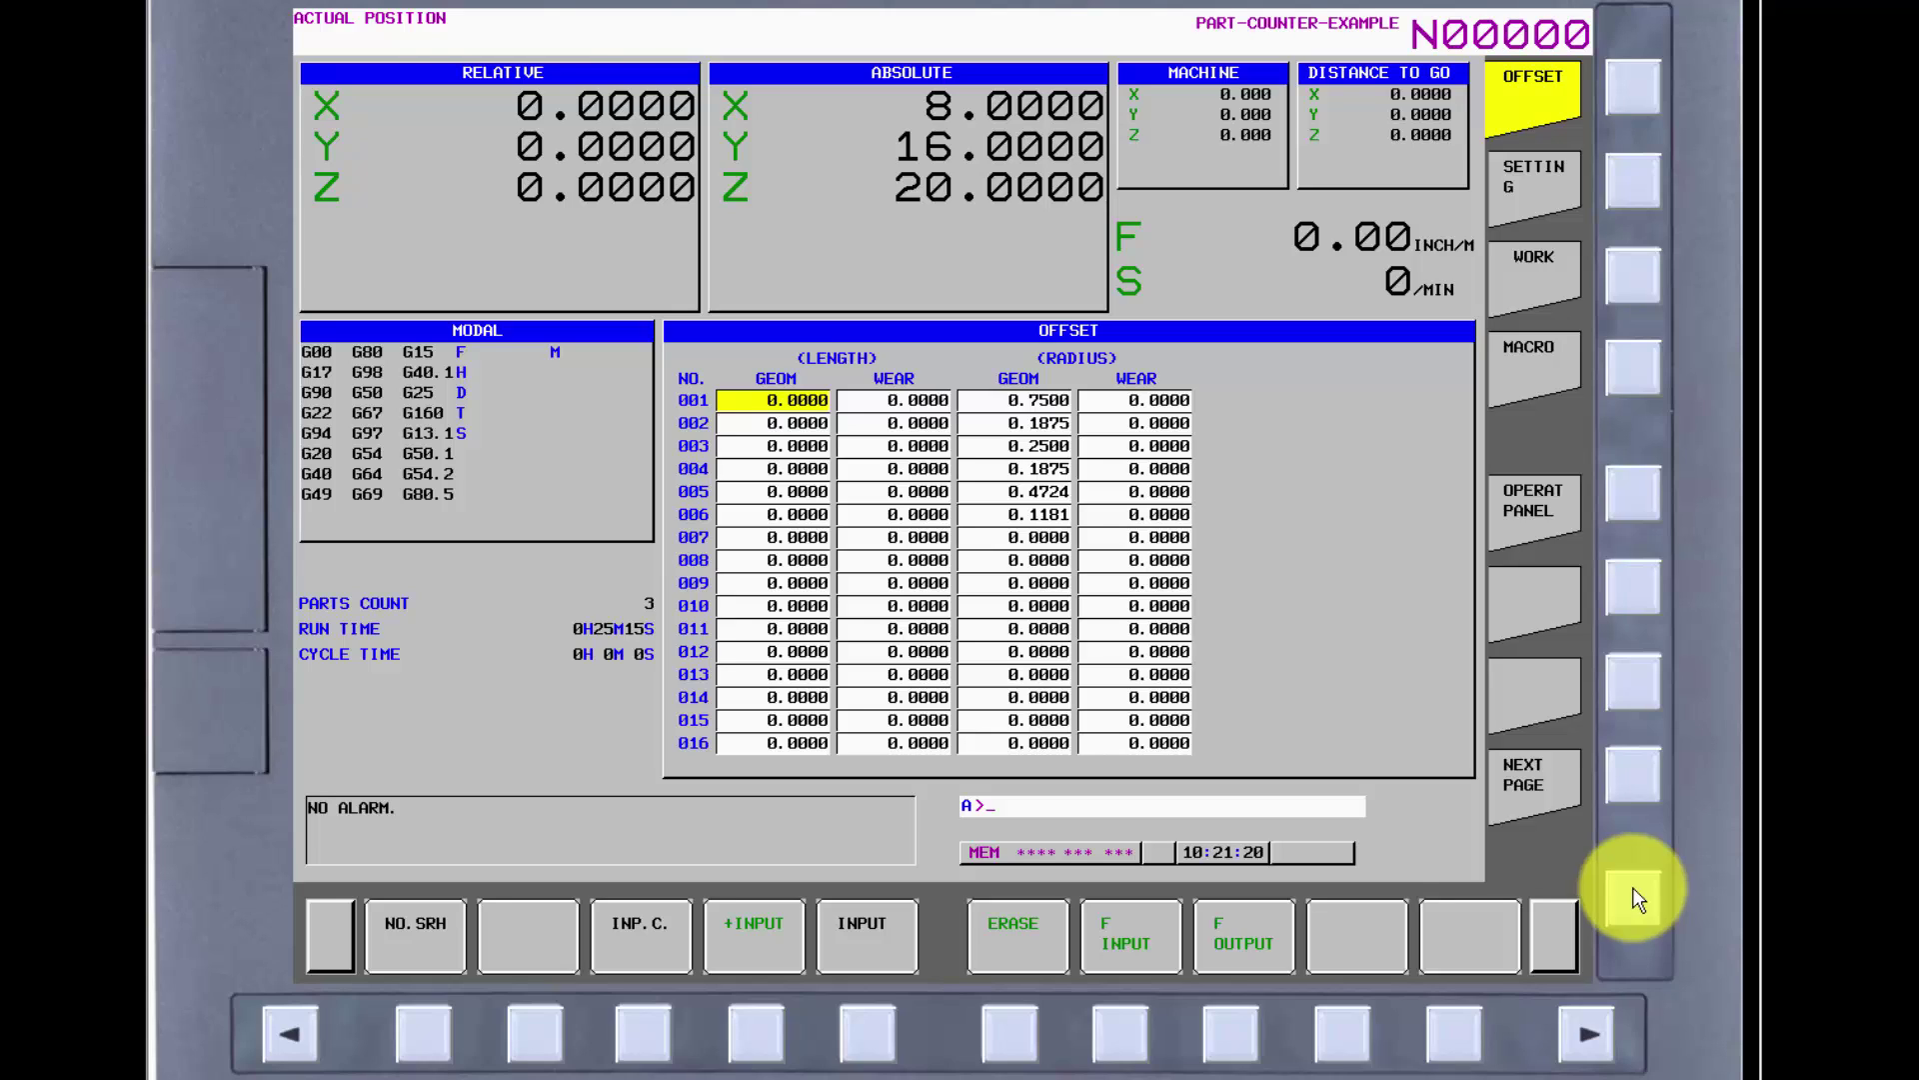
pyautogui.click(1630, 770)
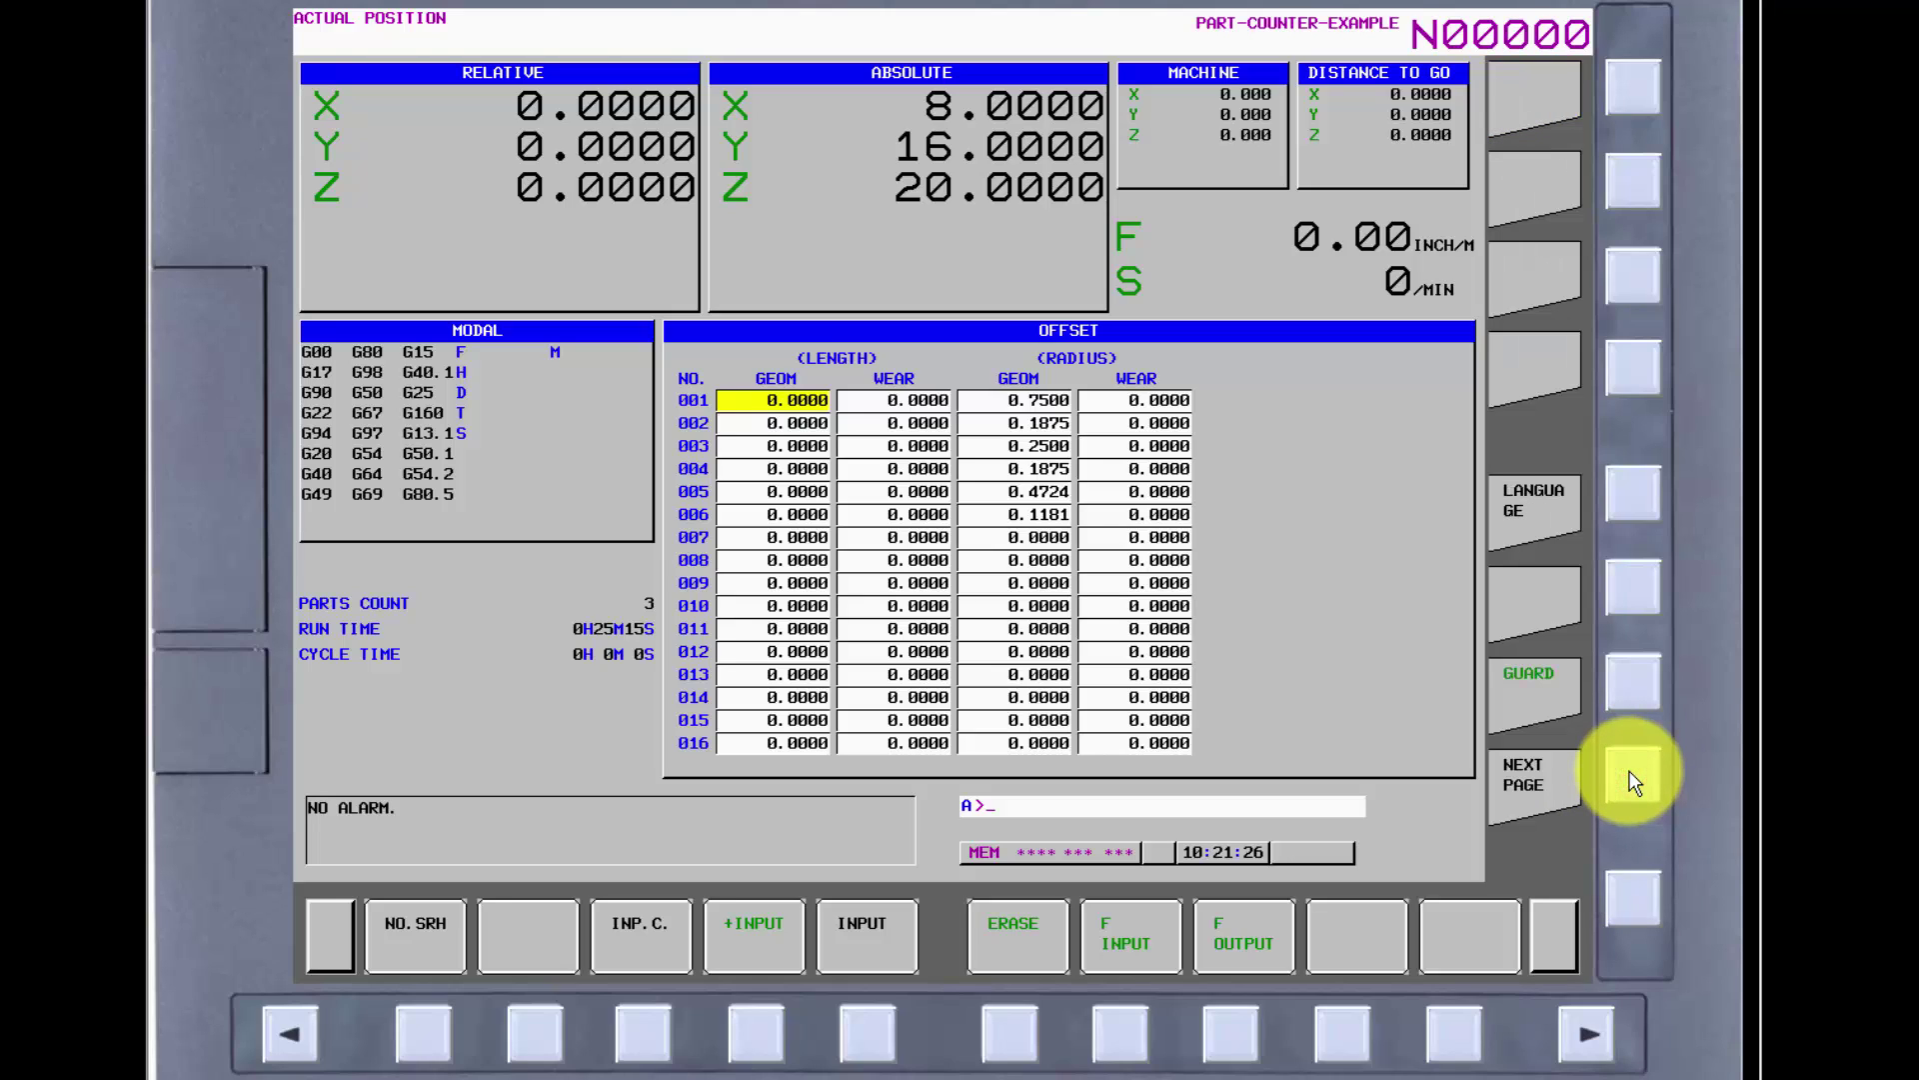
pyautogui.click(1631, 771)
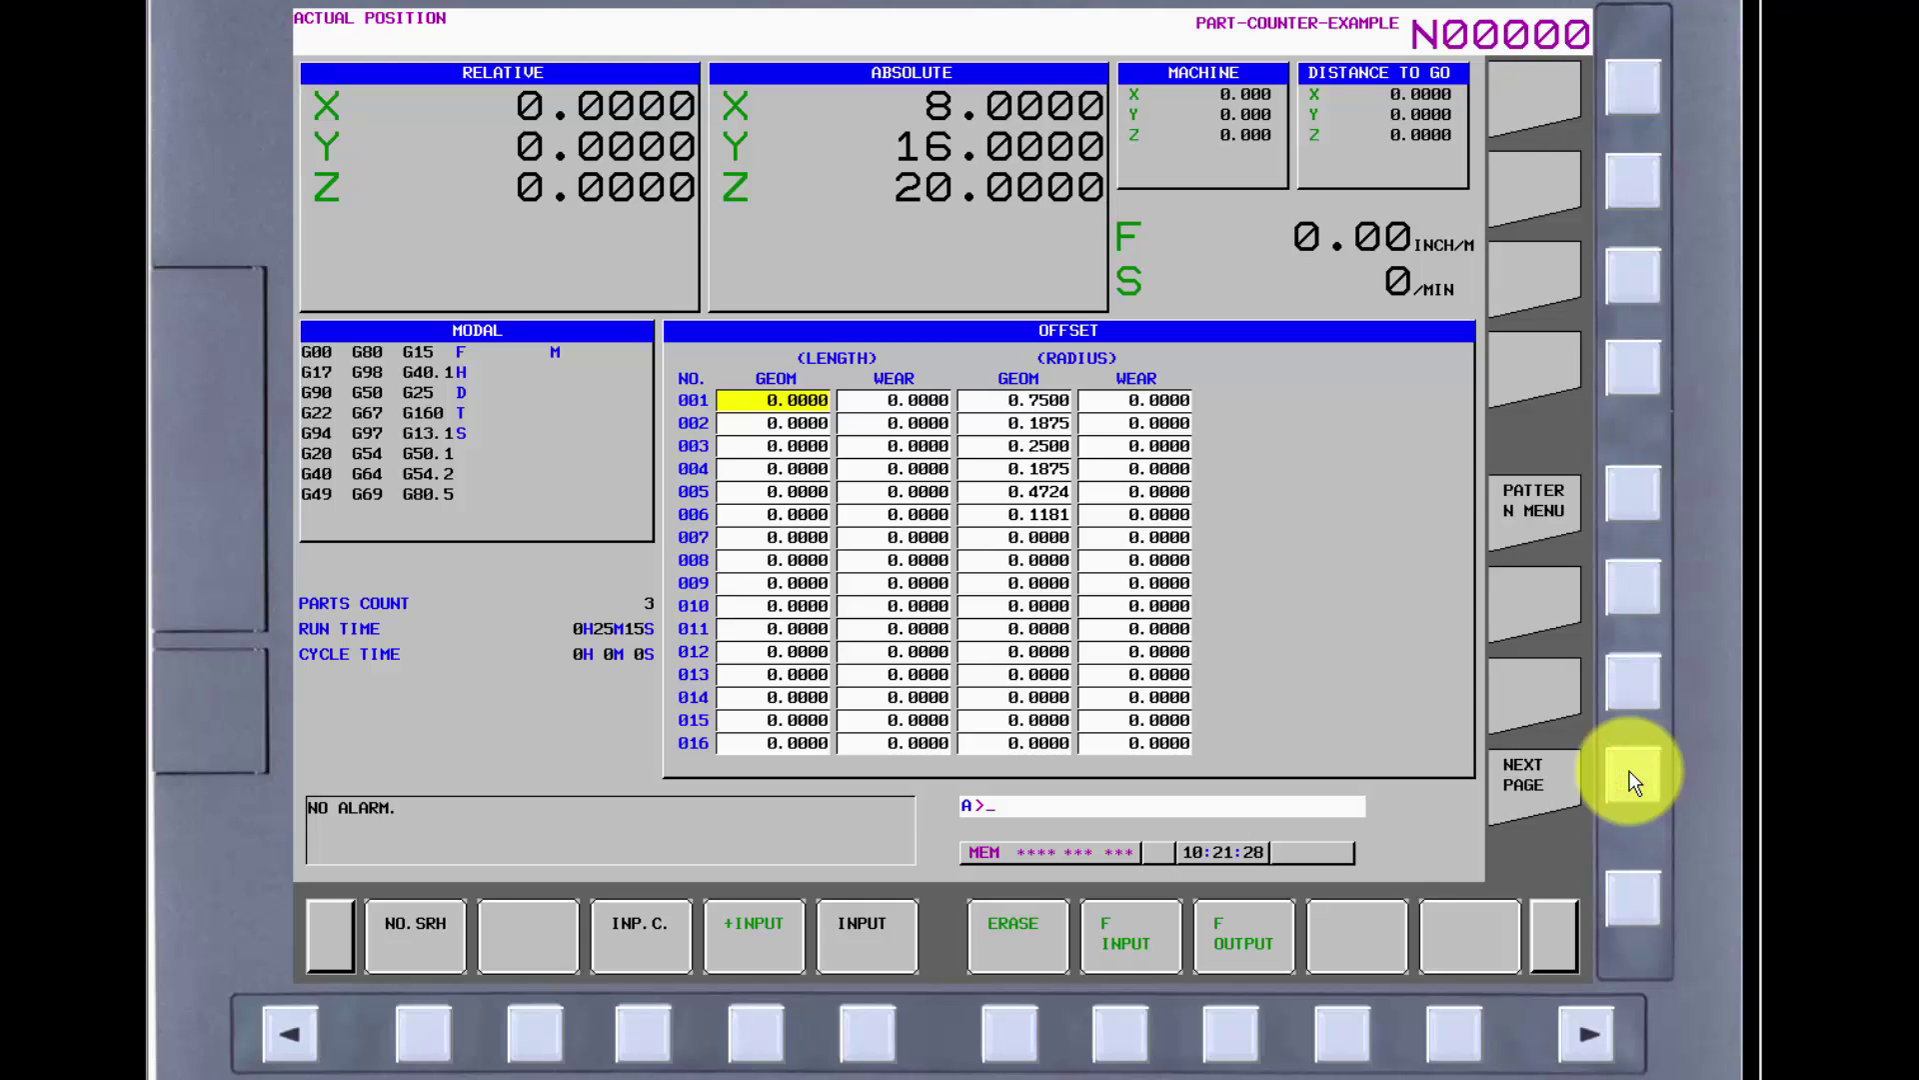
pyautogui.click(1631, 771)
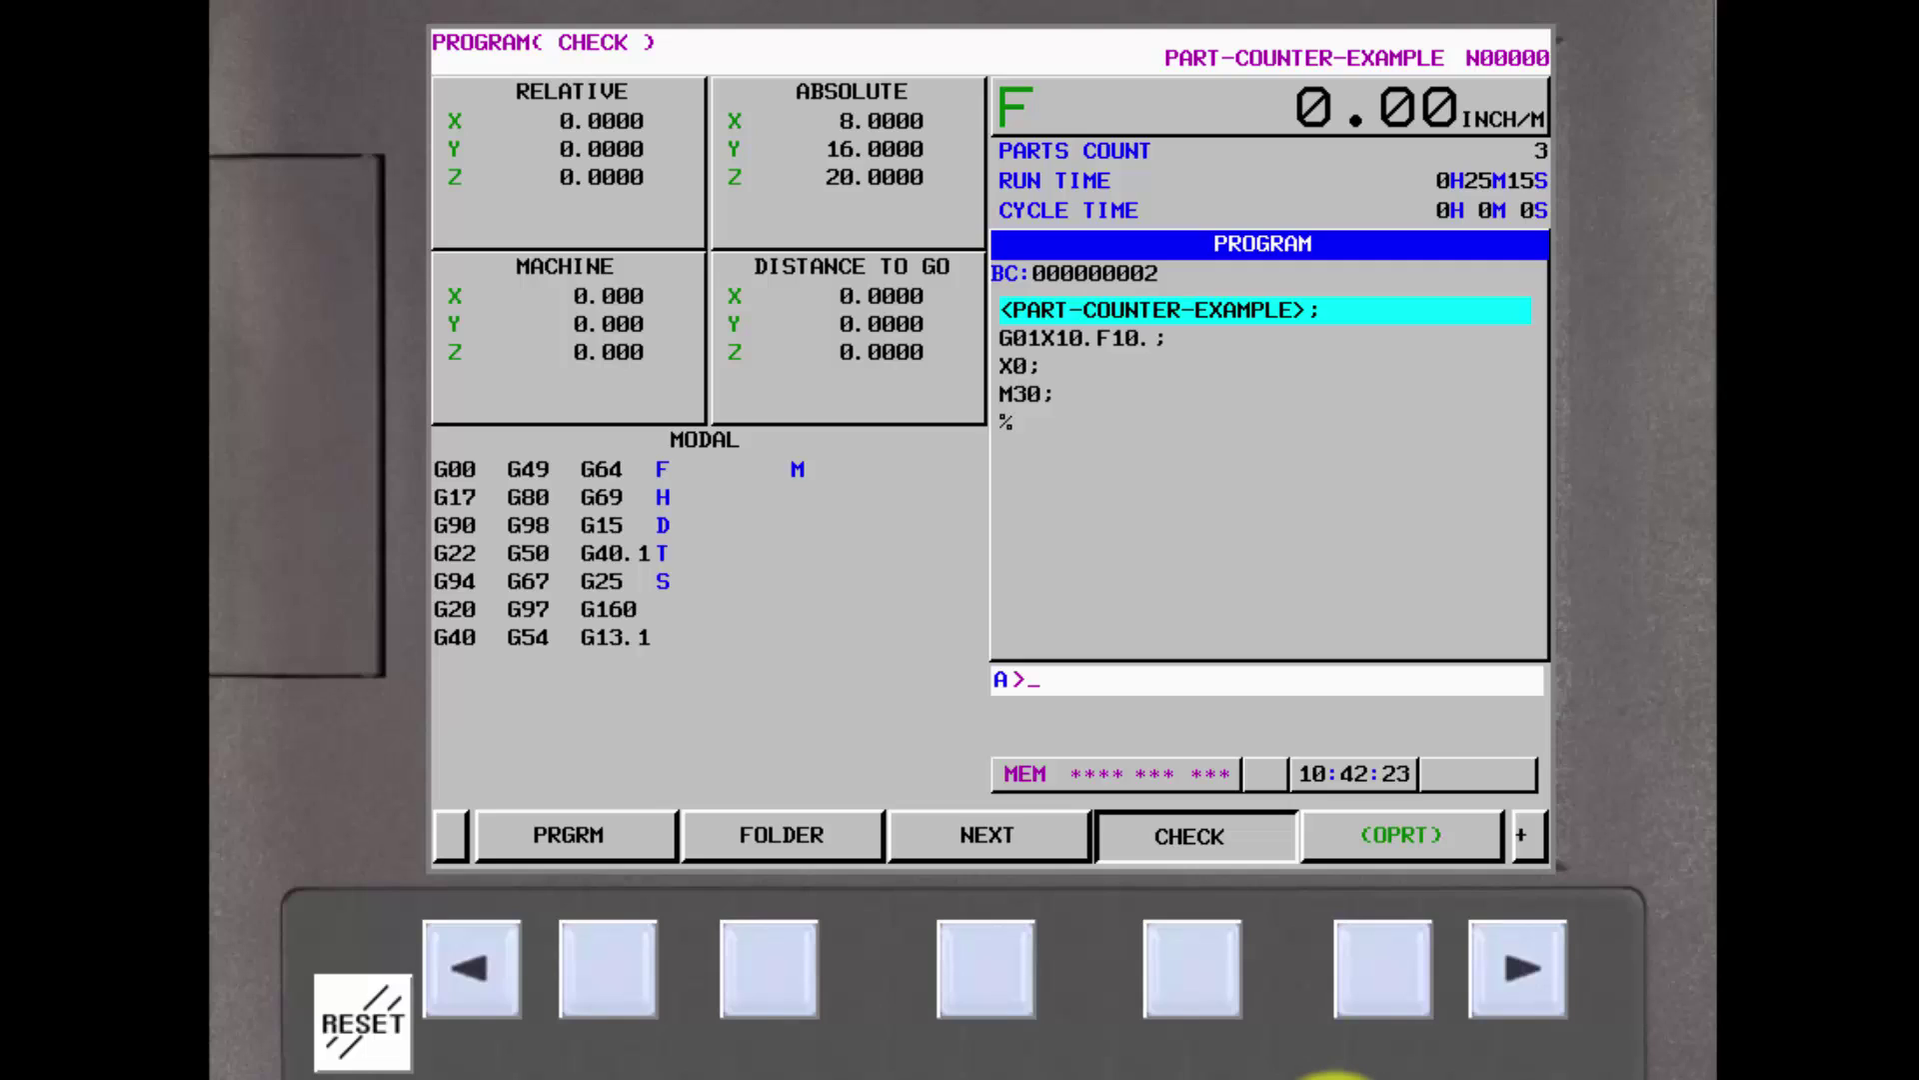
# On the control with only horizontal soft keys, view the check screen's further functions and operation functions, and return to the screen selection
pyautogui.click(1537, 977)
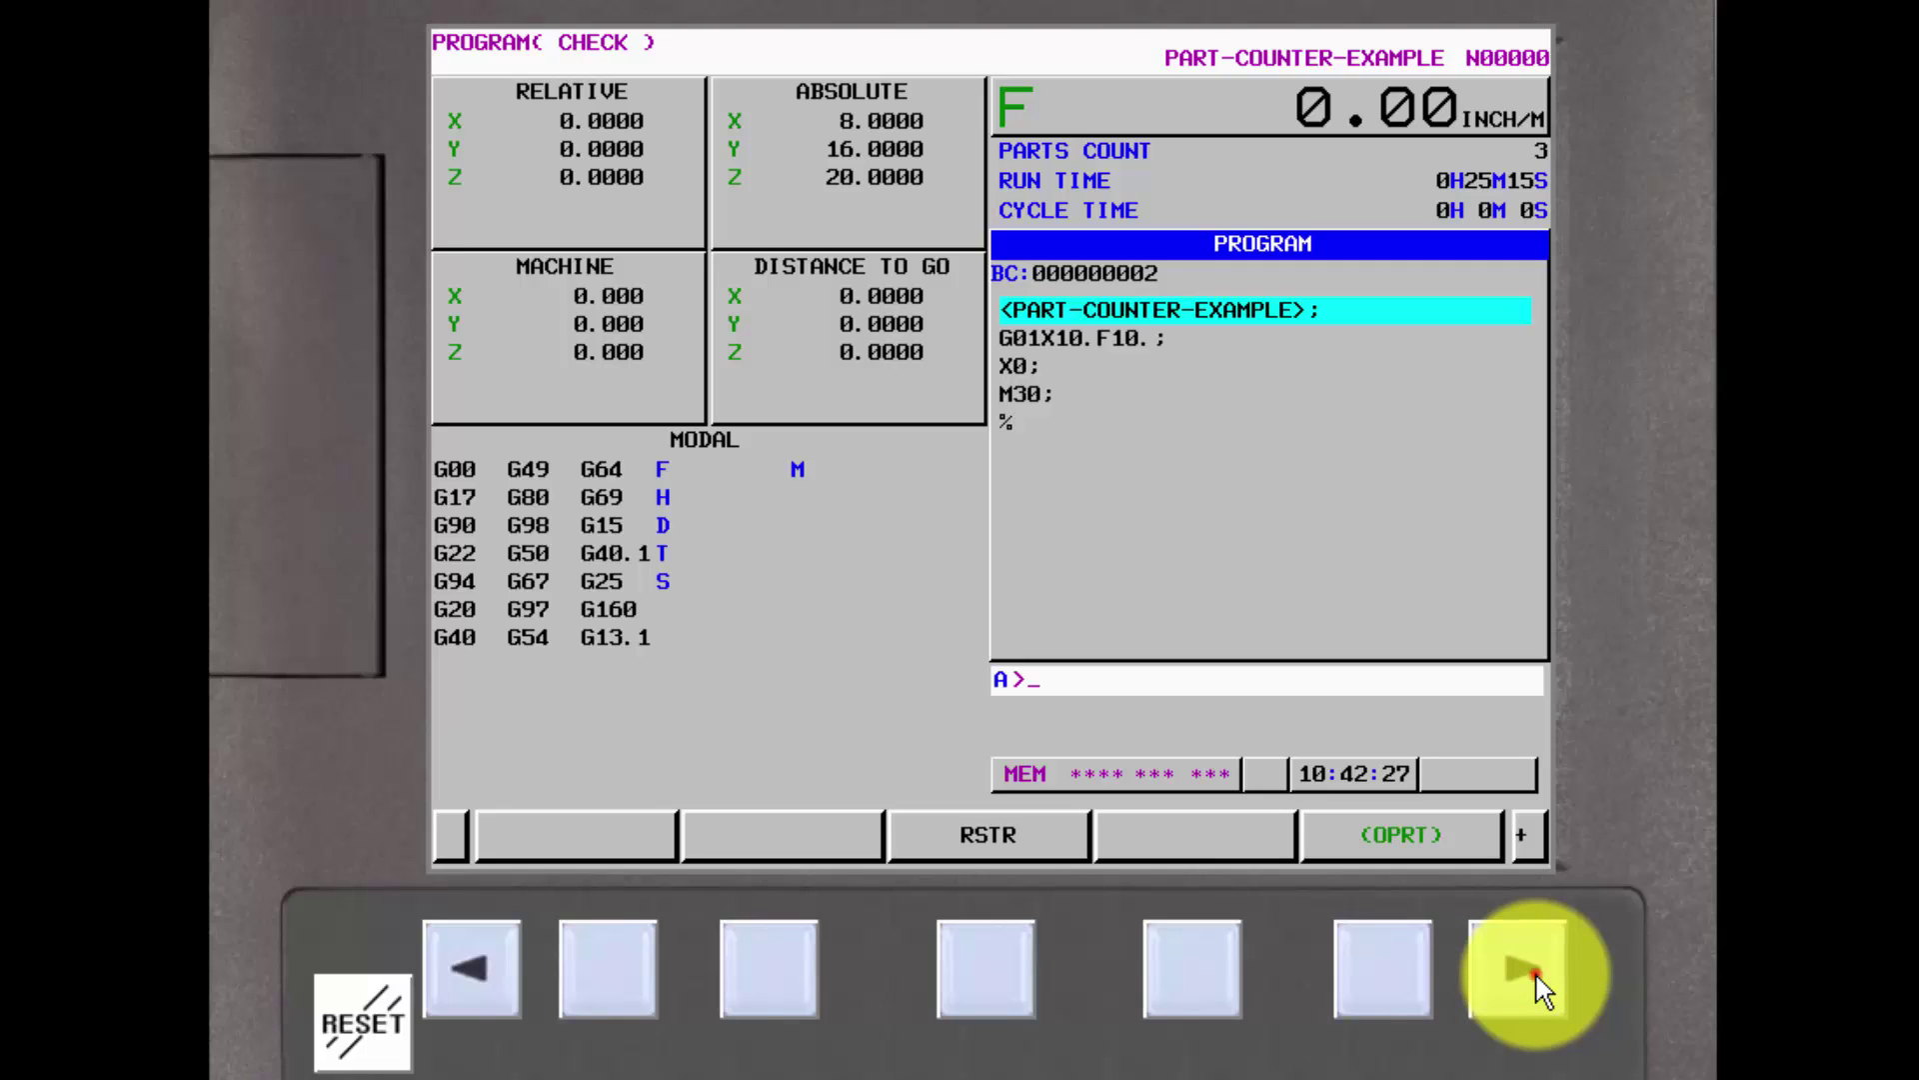
pyautogui.click(1538, 977)
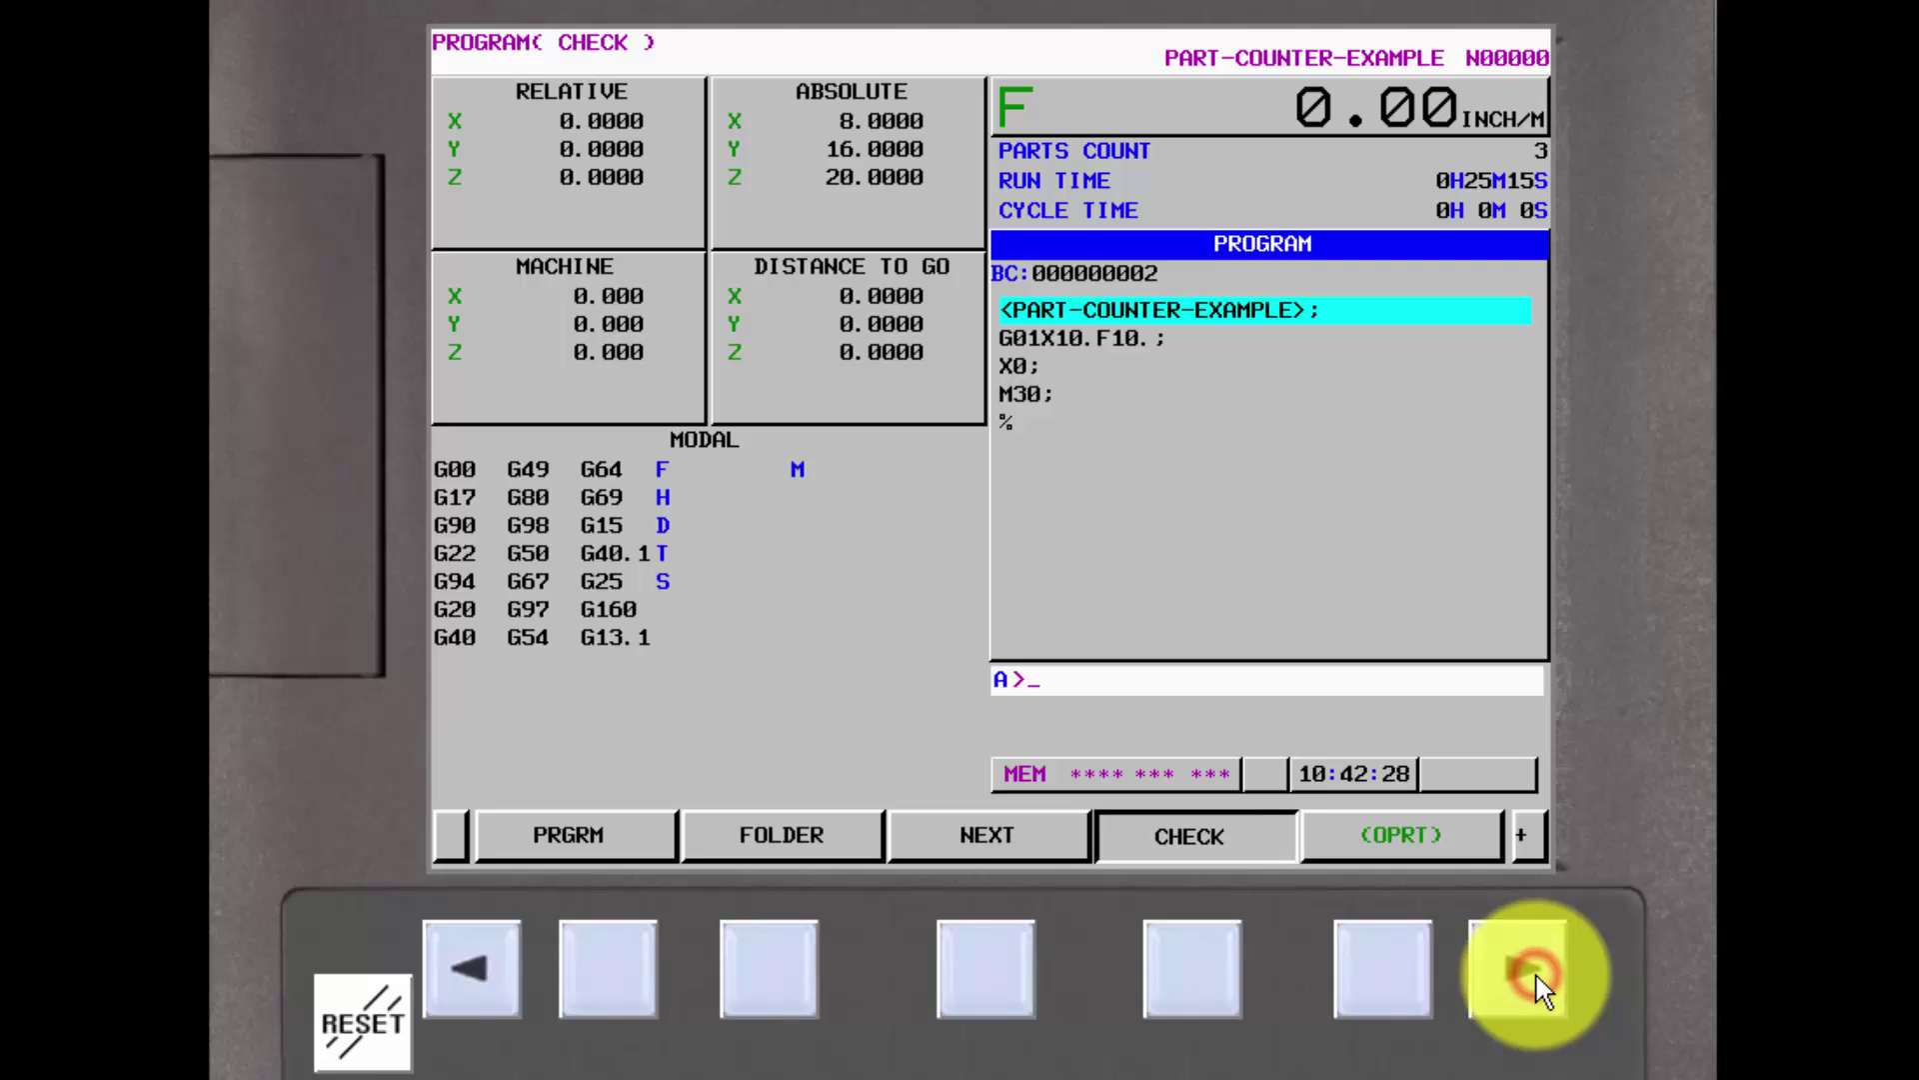
pyautogui.click(1378, 970)
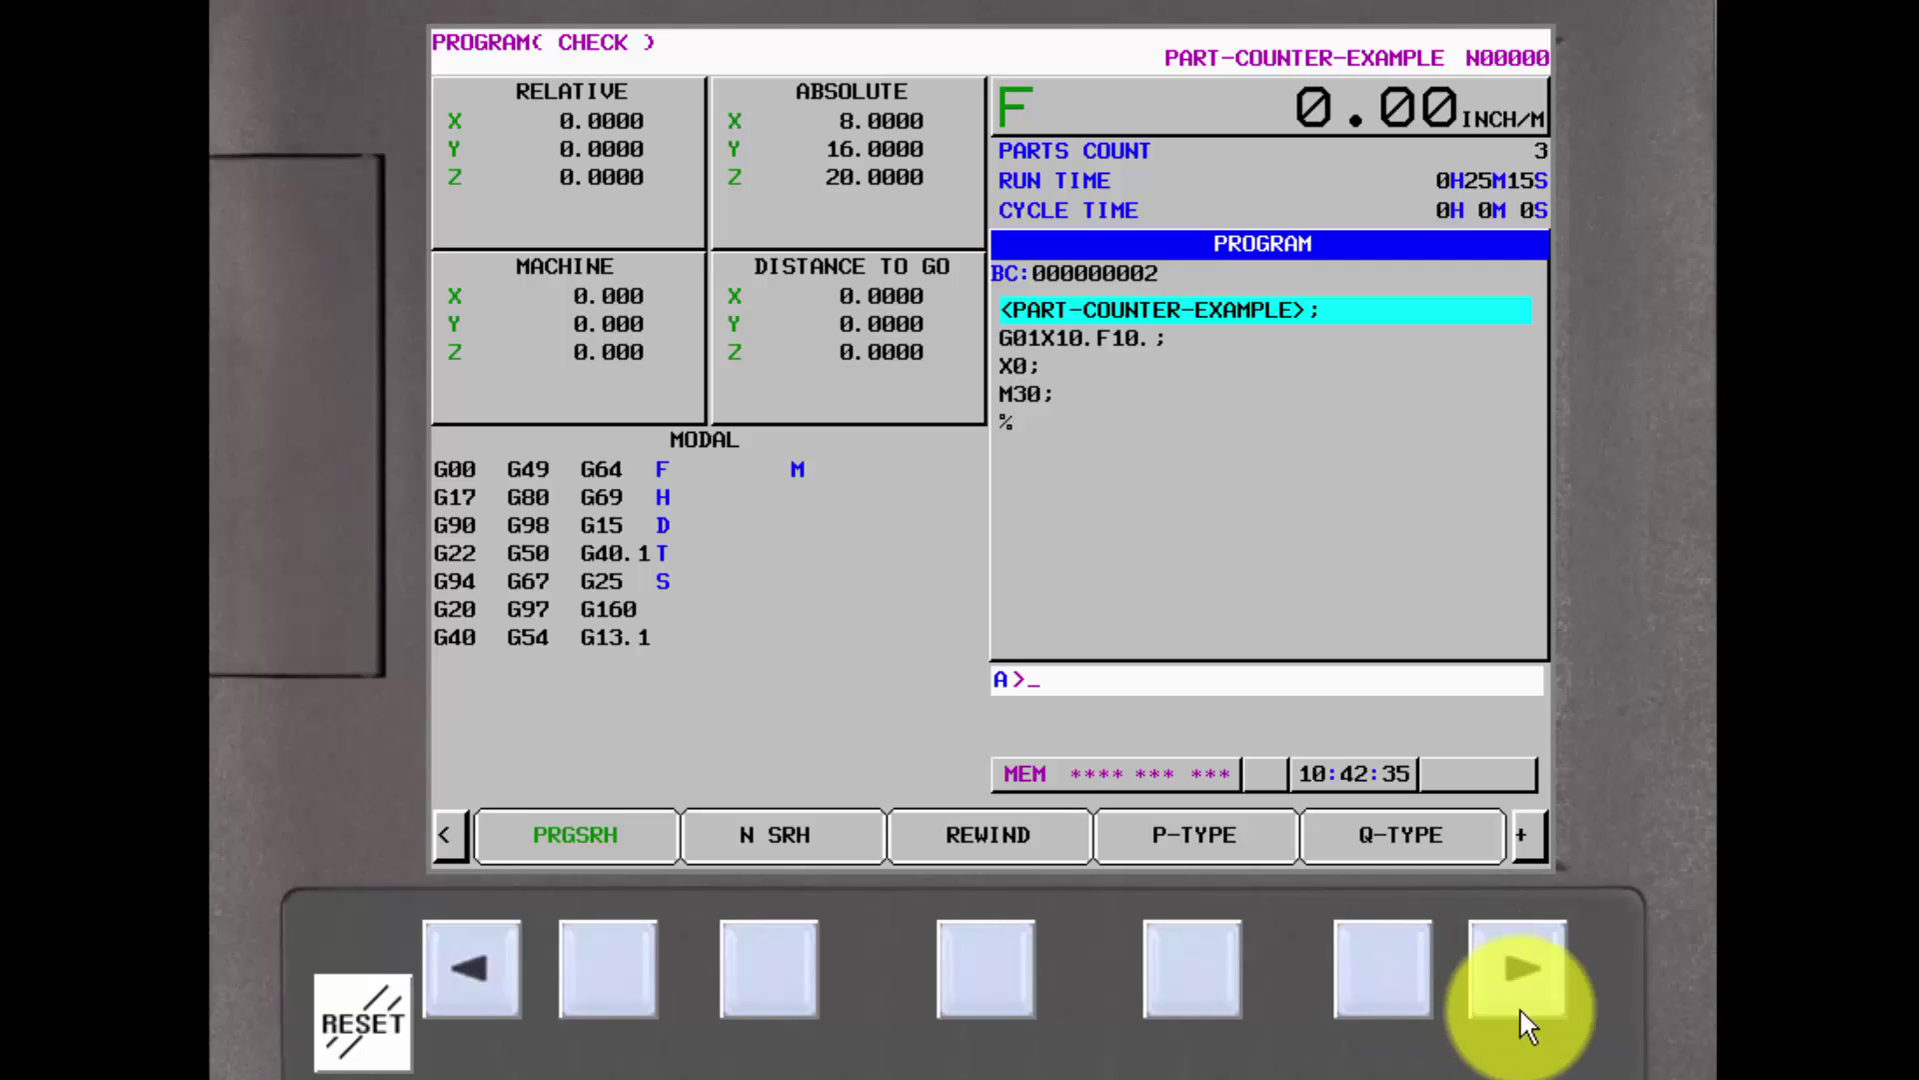
pyautogui.click(1508, 949)
pyautogui.click(1508, 950)
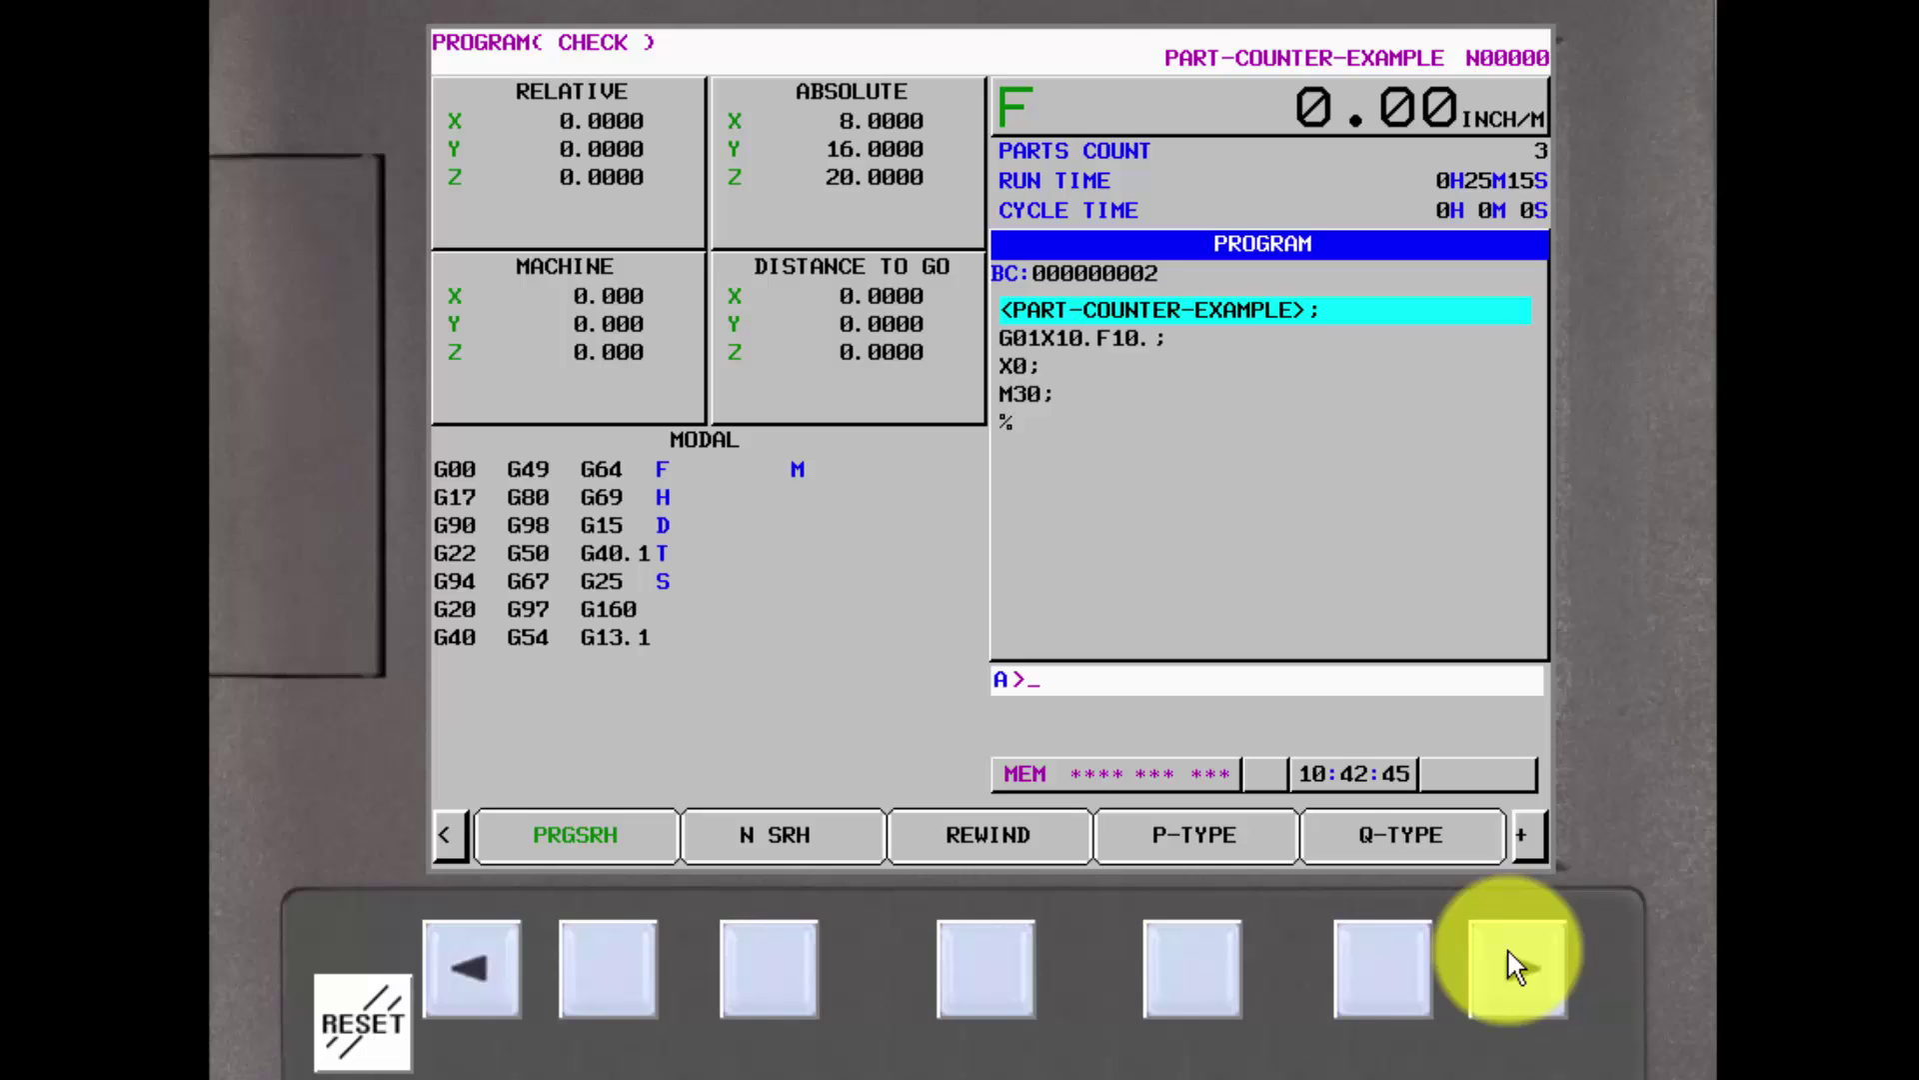
pyautogui.click(450, 965)
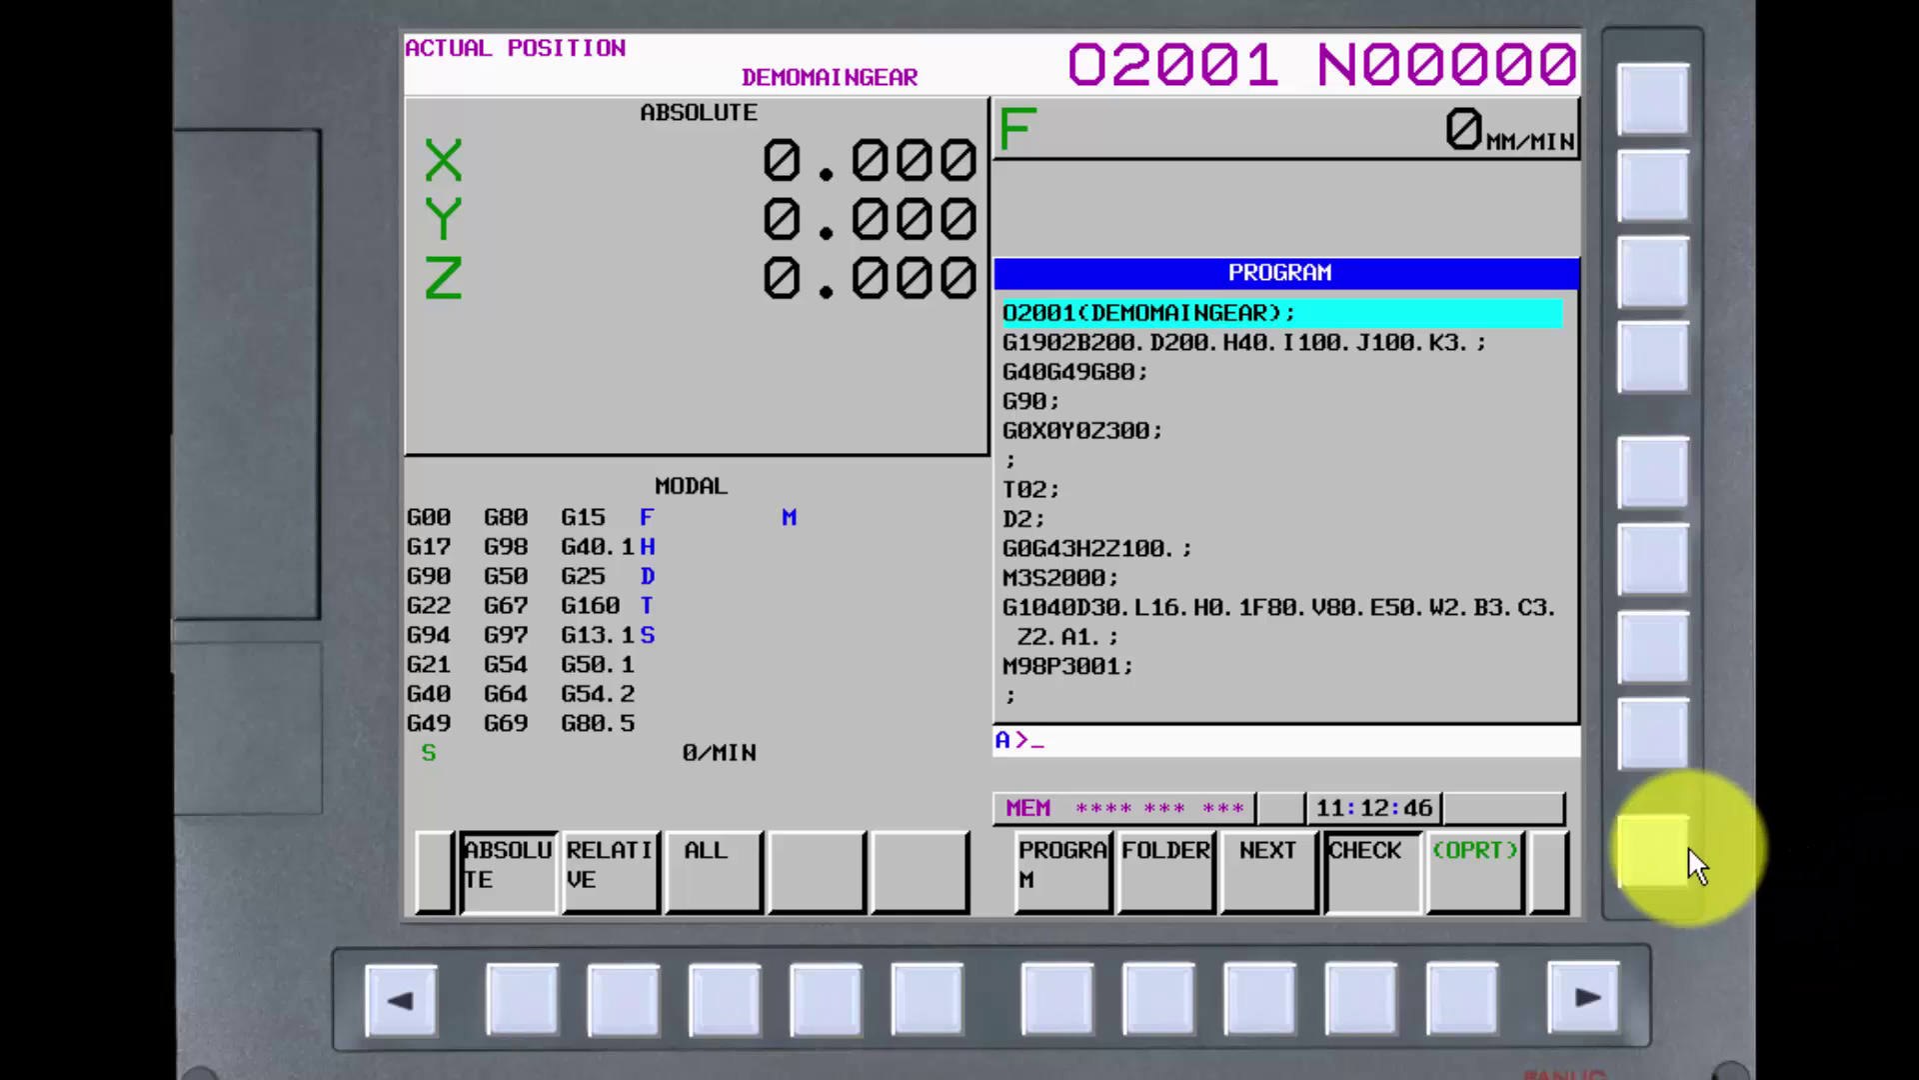
# Look through both pages of the pop-up vertical function list on the DEMOMAINGEAR control, close it, and switch to the FANUC slides
pyautogui.click(1649, 859)
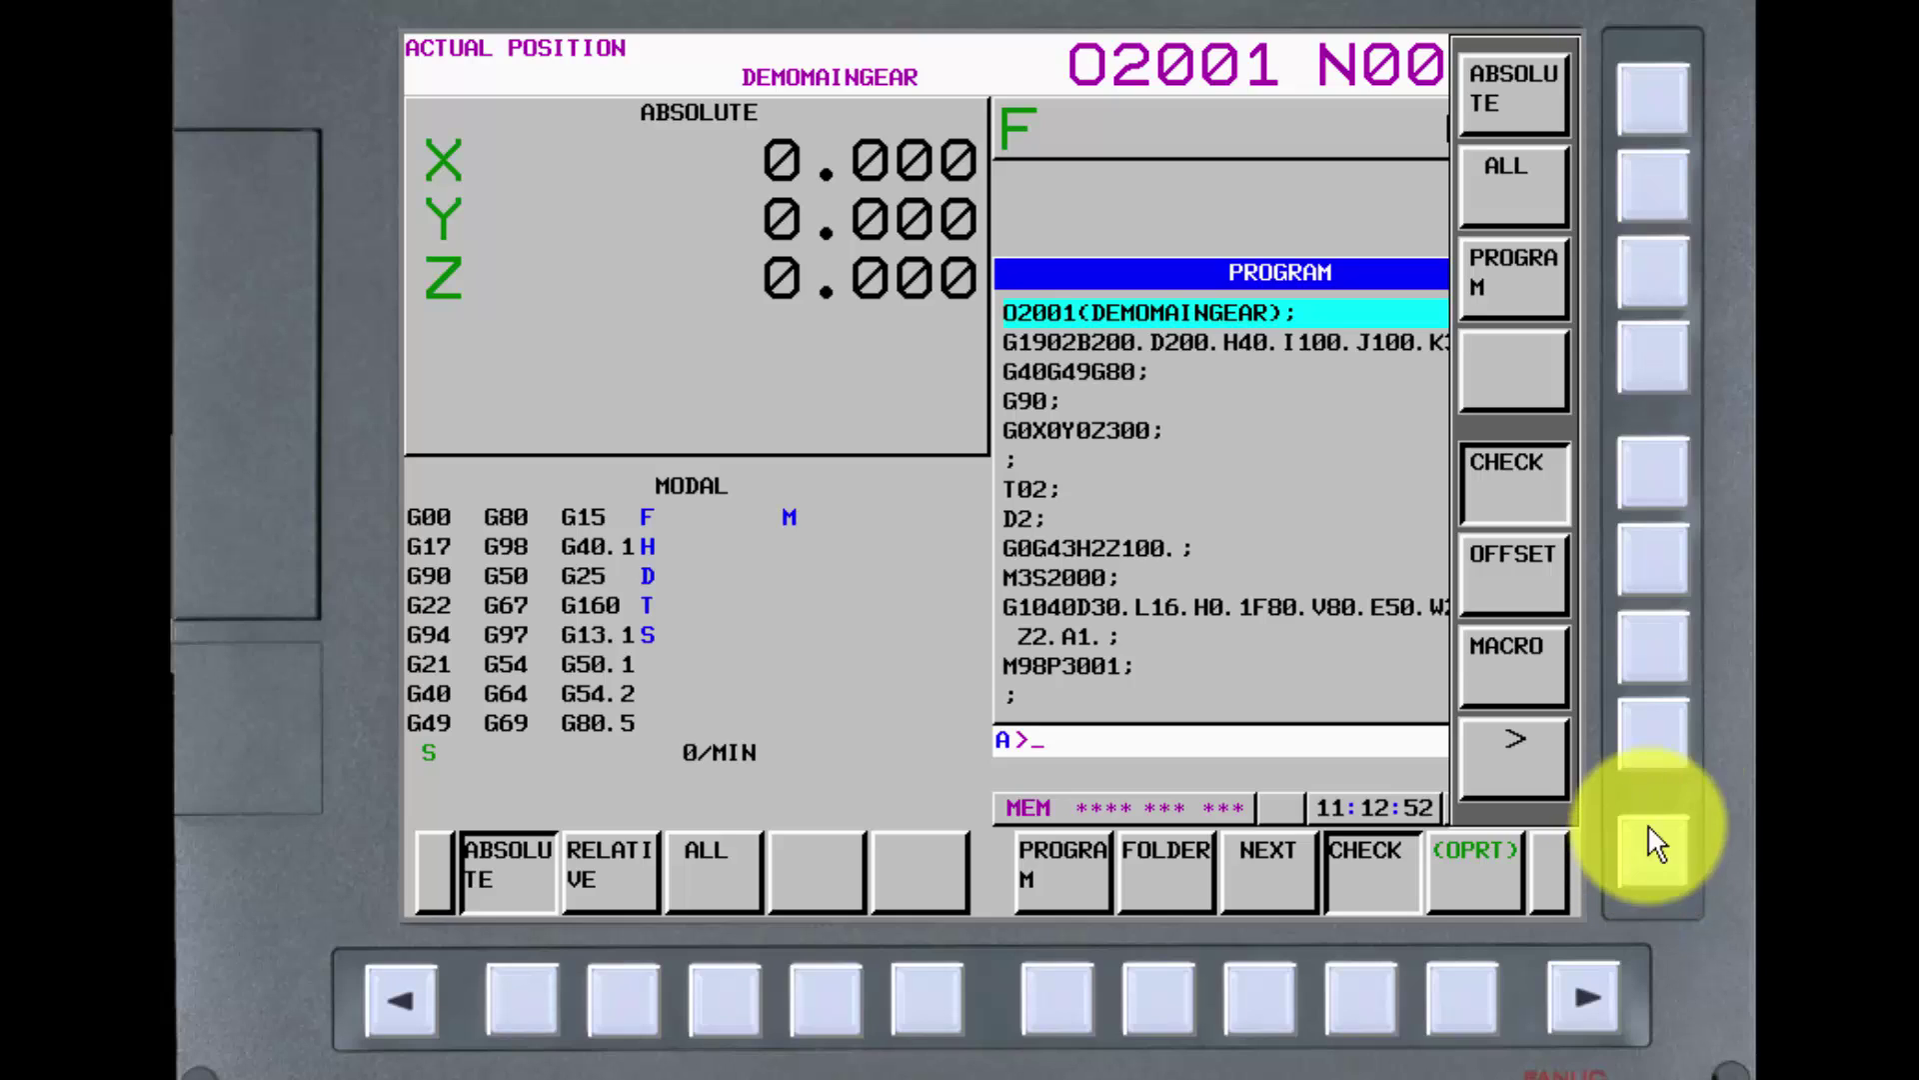
pyautogui.click(1657, 731)
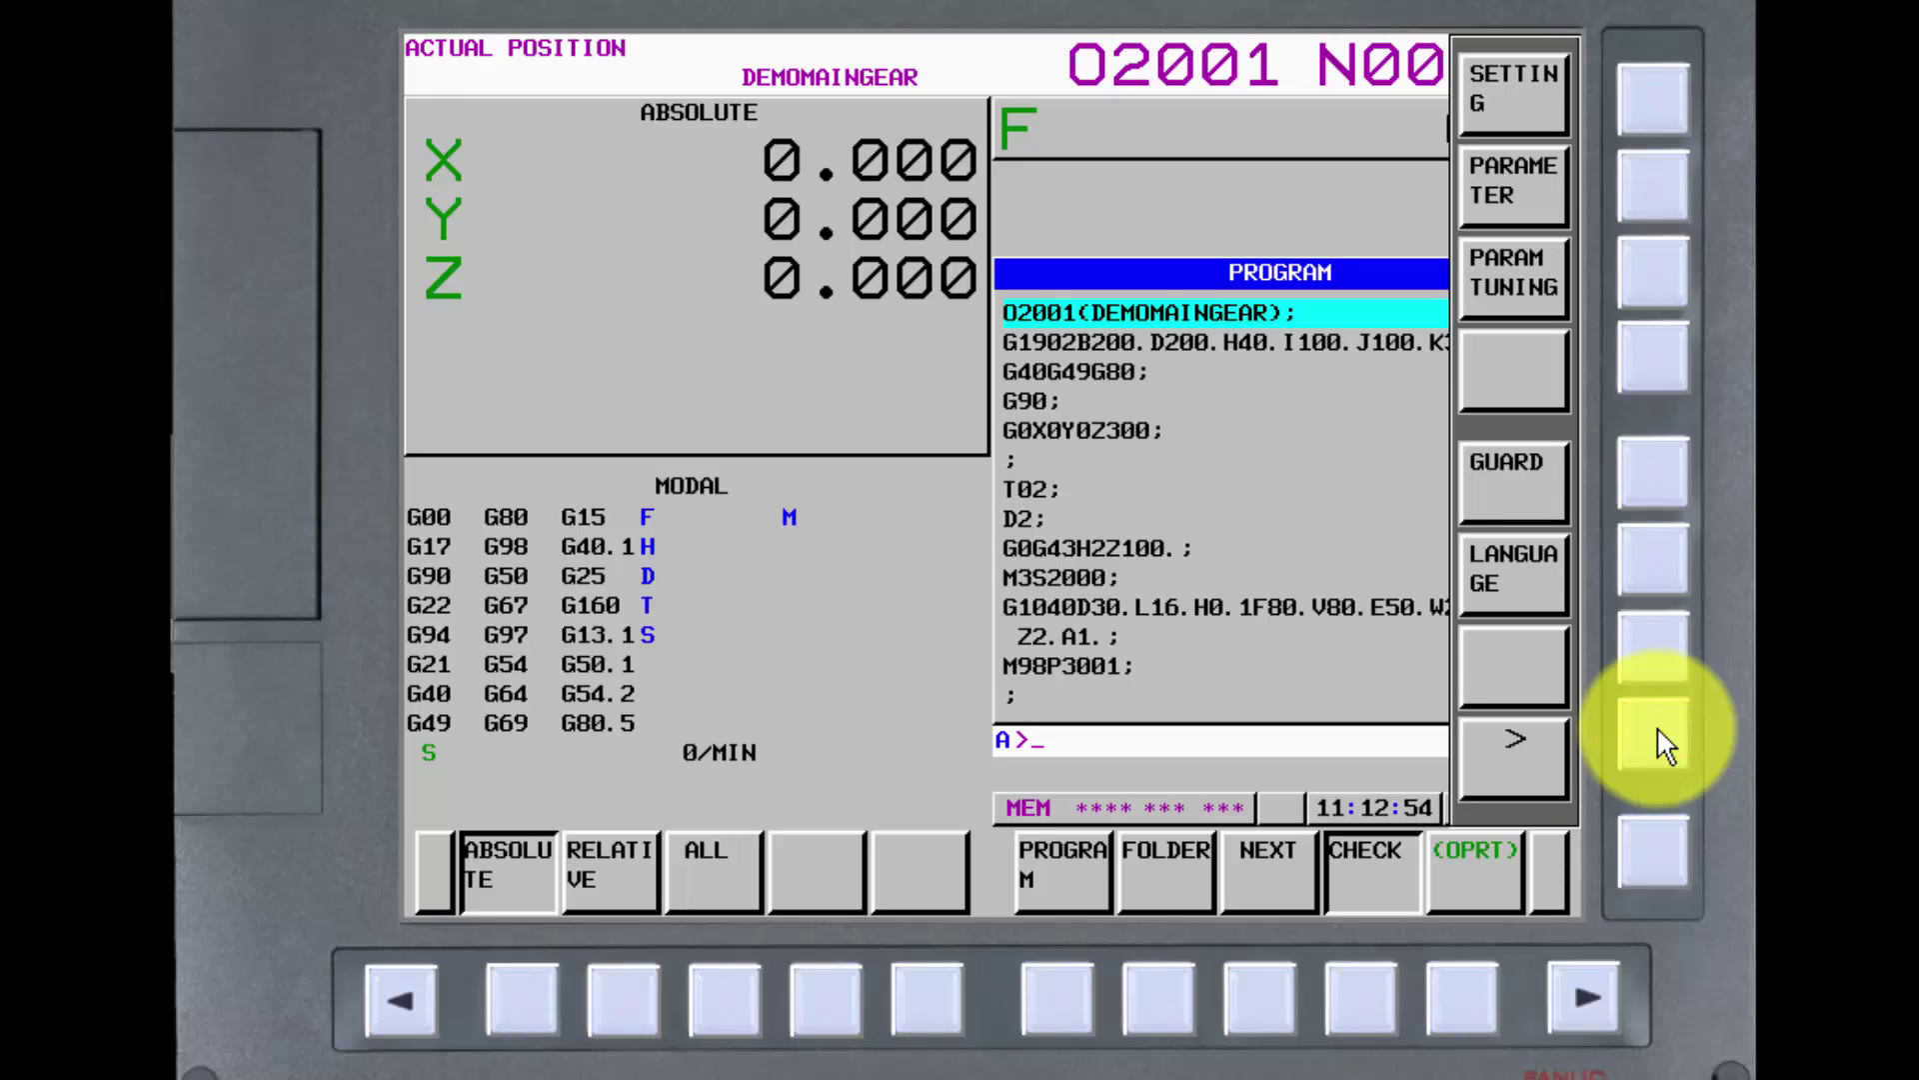
pyautogui.click(1658, 726)
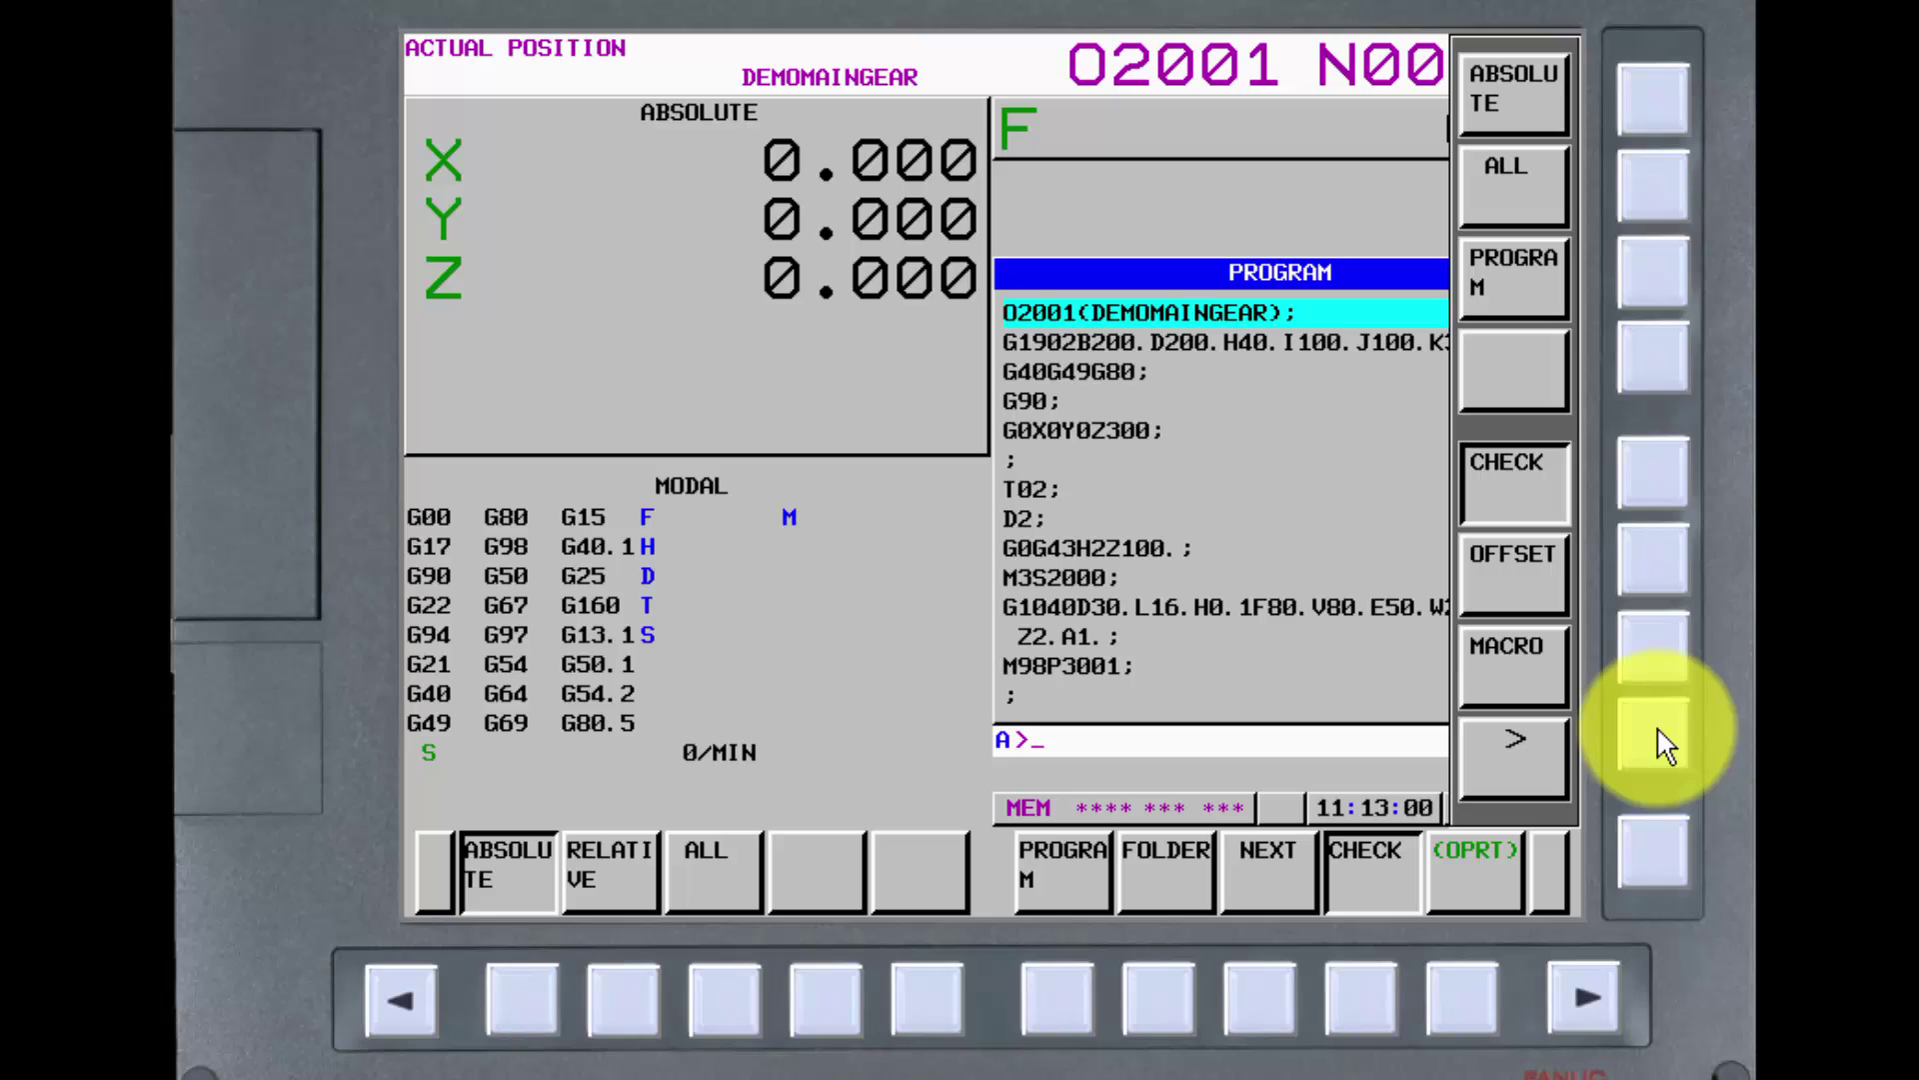
pyautogui.click(1661, 858)
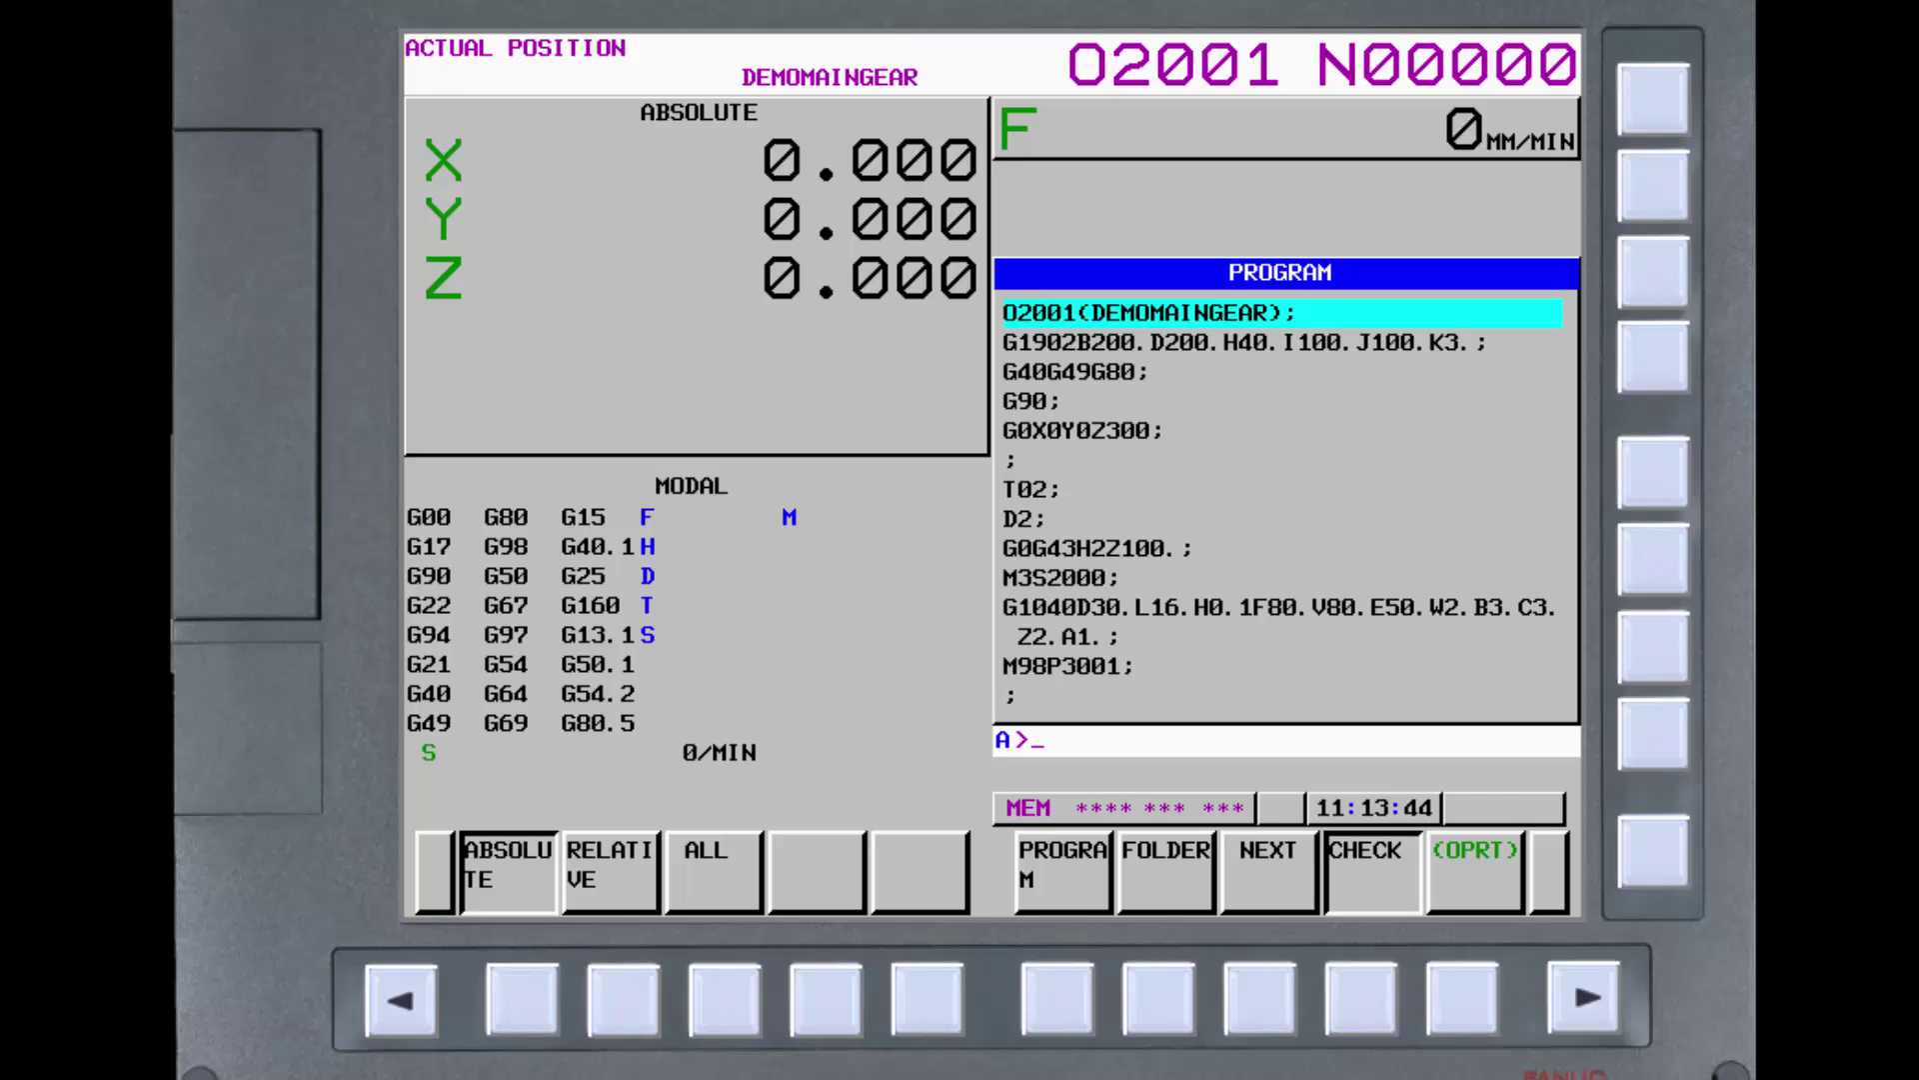
pyautogui.hotkey('alt', 'Tab')
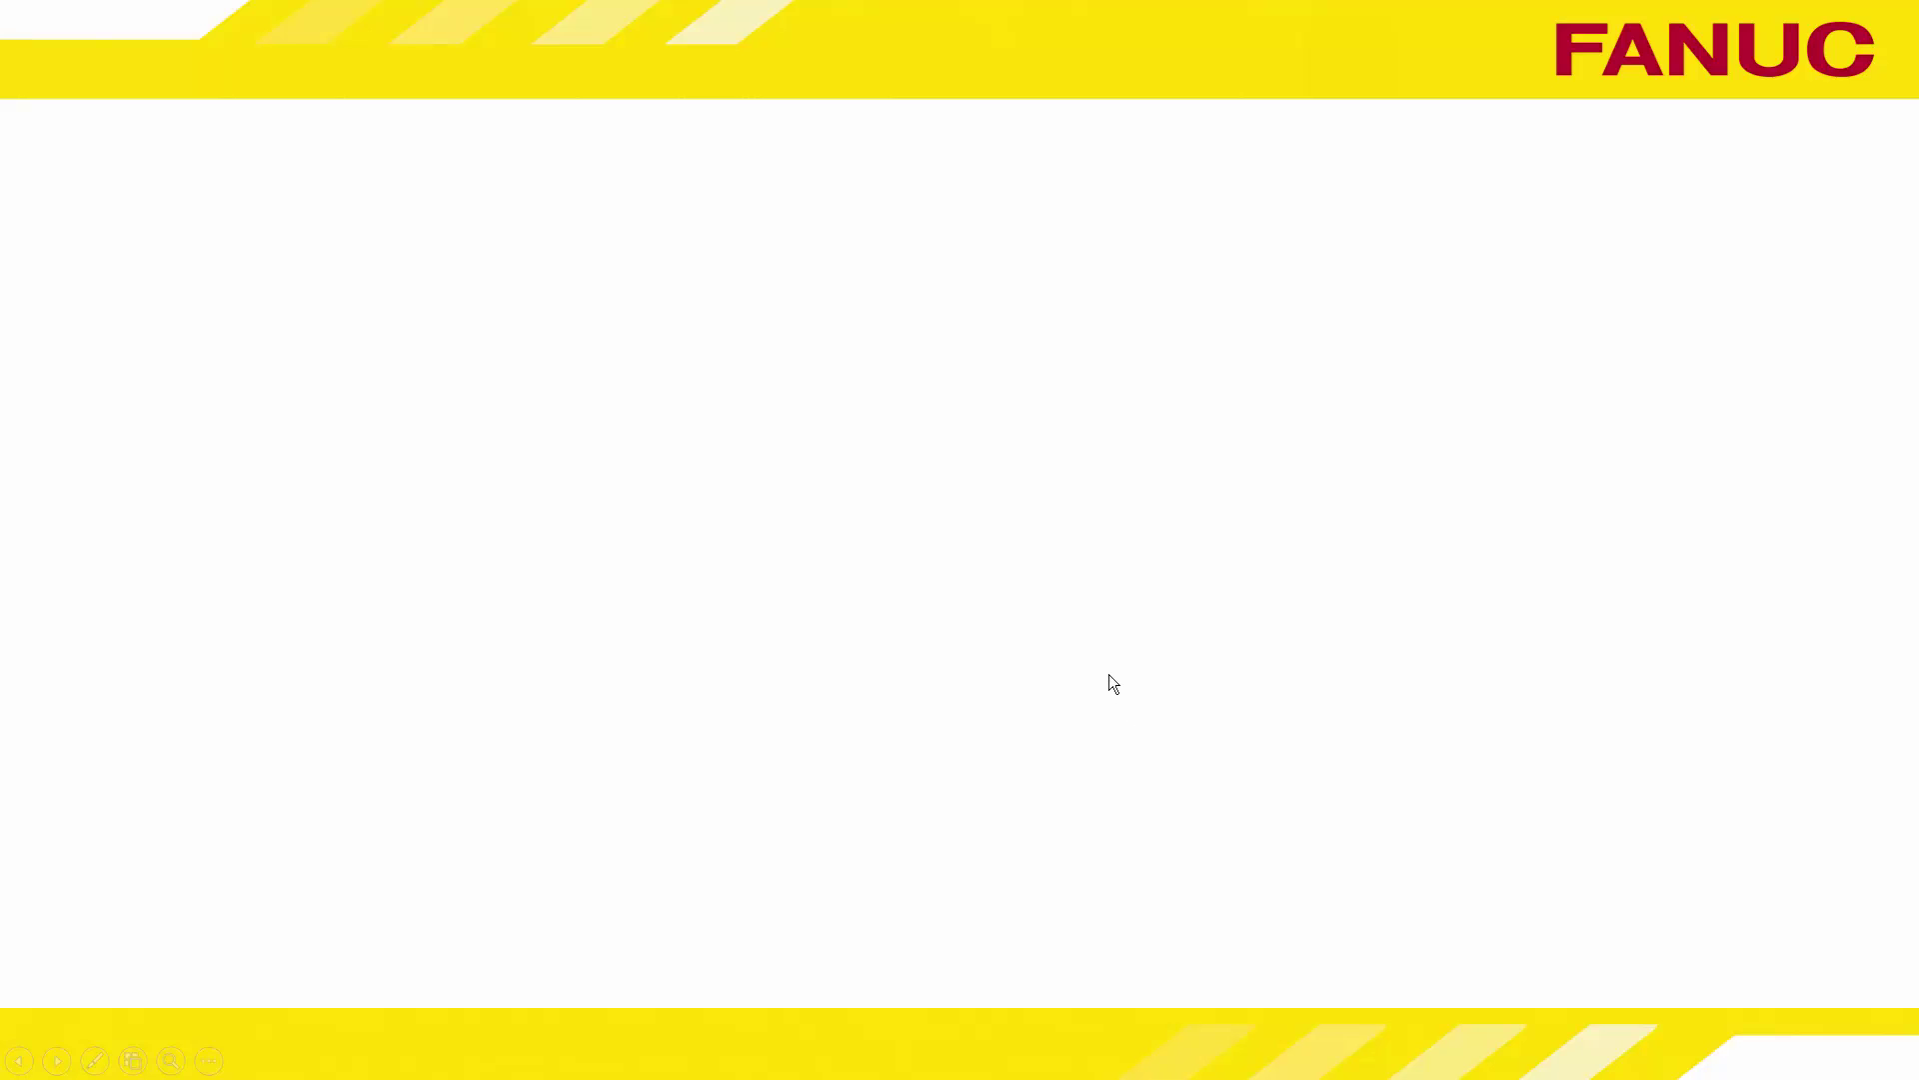